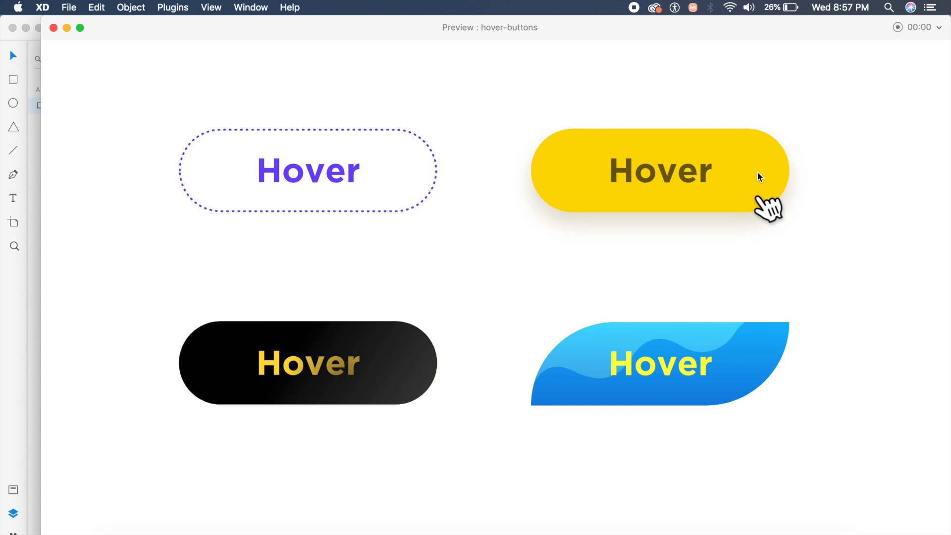
Close the preview of the hover buttons and return to the artboard design.
{"action": "left_click", "coordinate": [53, 28]}
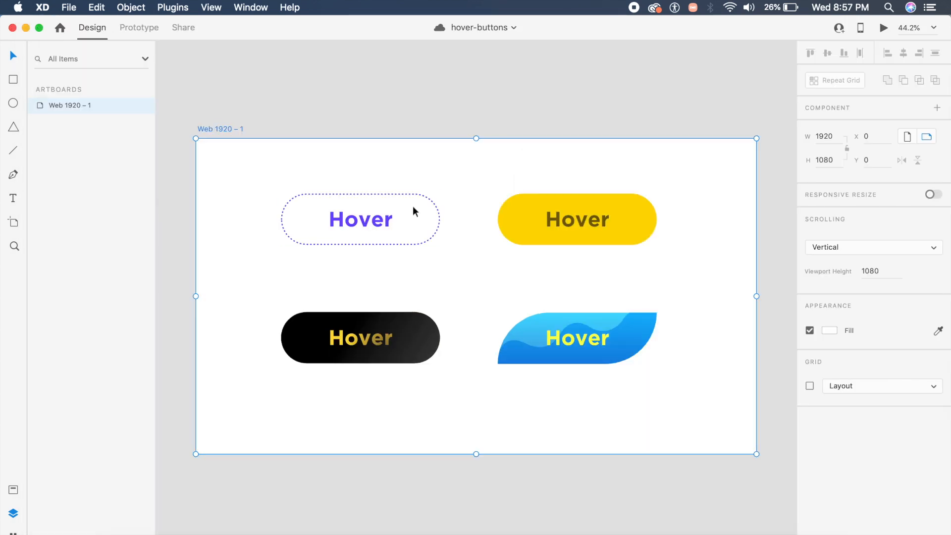
{"action": "scroll", "coordinate": [413, 211], "scroll_direction": "down", "scroll_amount": 5}
{"action": "scroll", "coordinate": [412, 211], "scroll_direction": "up", "scroll_amount": 5}
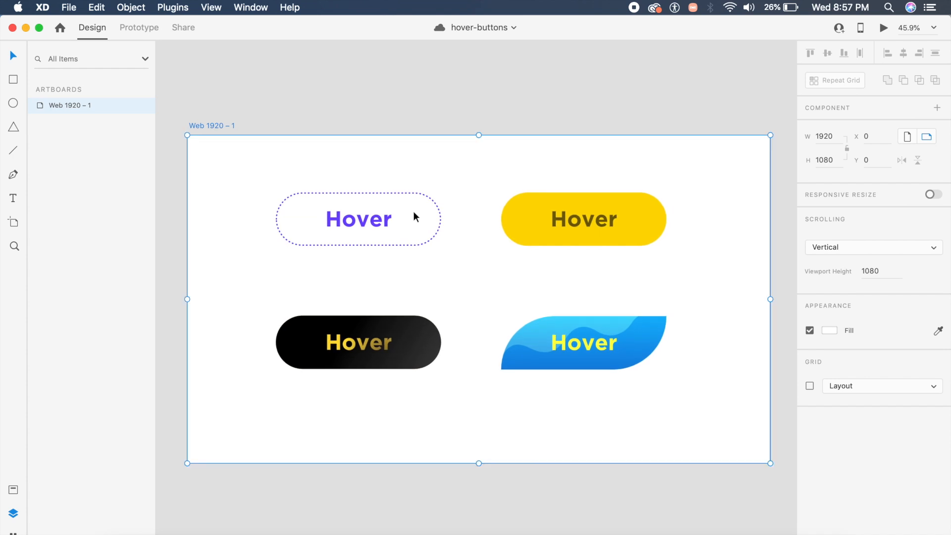
{"action": "scroll", "coordinate": [413, 211], "scroll_direction": "down", "scroll_amount": 5}
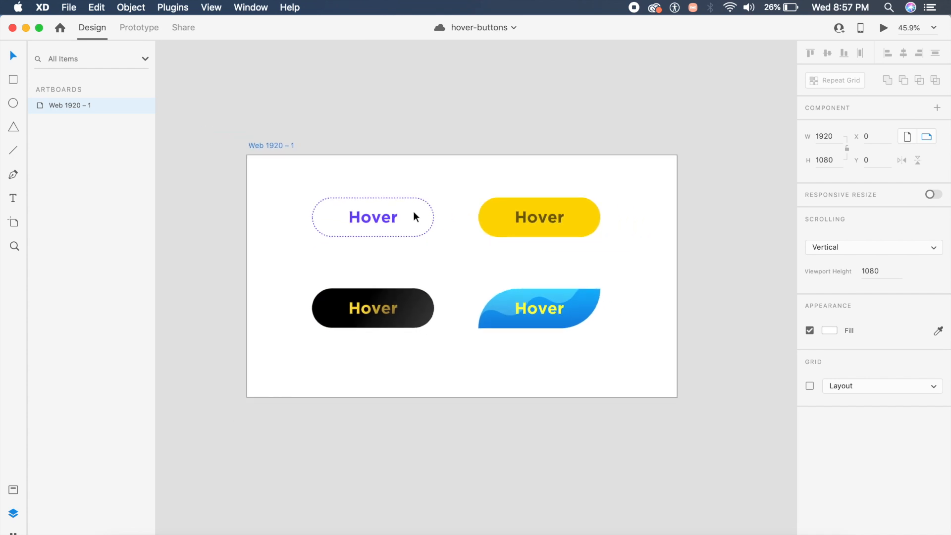
{"action": "left_click", "coordinate": [389, 223]}
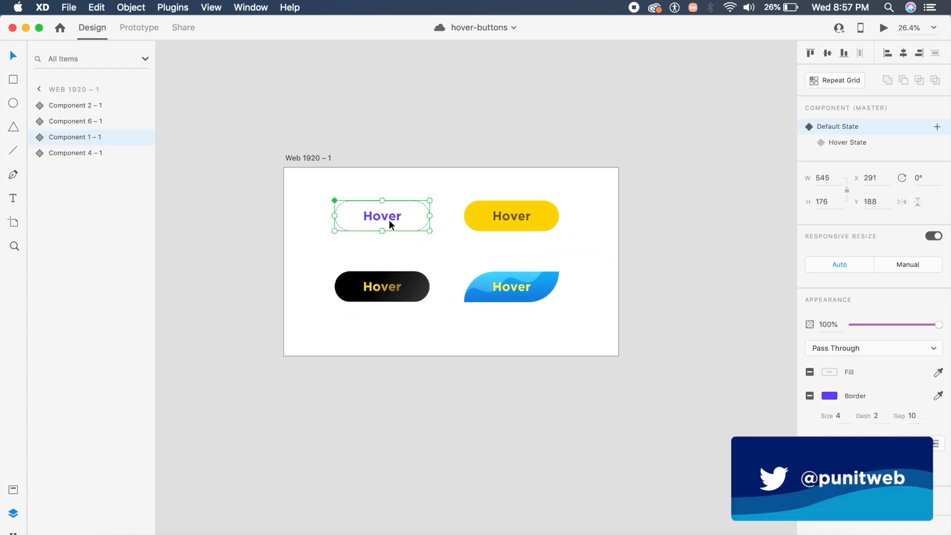
{"action": "left_click_drag", "start_coordinate": [389, 221], "coordinate": [380, 228]}
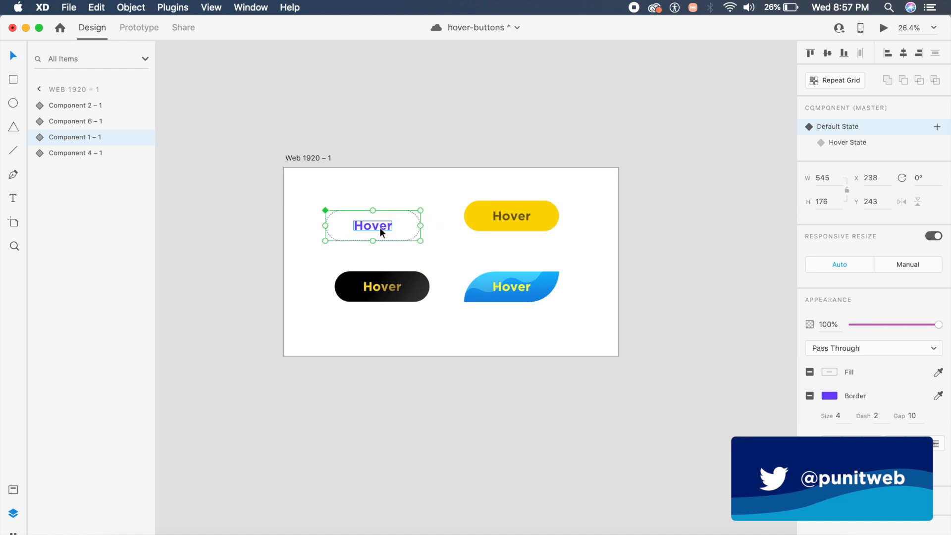
{"action": "key", "text": "super+z"}
{"action": "left_click", "coordinate": [464, 244]}
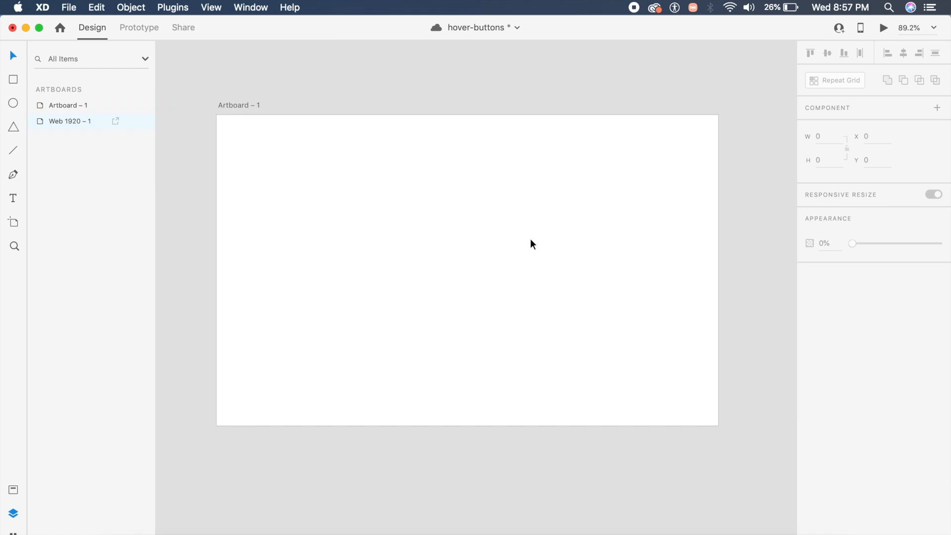
Draw a rectangle about 533 wide and 181 high in the middle of the empty artboard.
{"action": "key", "text": "super+s"}
{"action": "left_click_drag", "start_coordinate": [348, 204], "coordinate": [619, 315]}
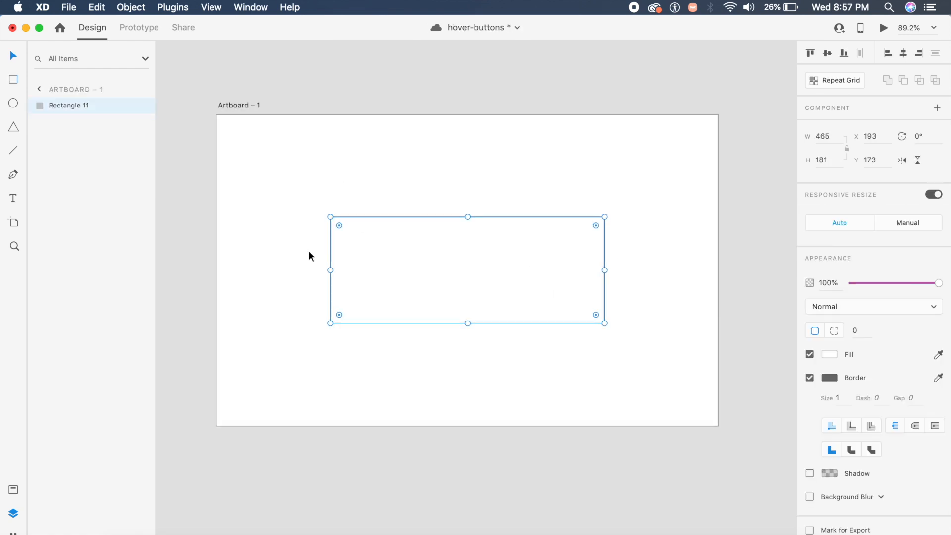
{"action": "left_click_drag", "start_coordinate": [329, 272], "coordinate": [298, 270]}
{"action": "key", "text": "alt"}
{"action": "left_click_drag", "start_coordinate": [582, 285], "coordinate": [589, 286]}
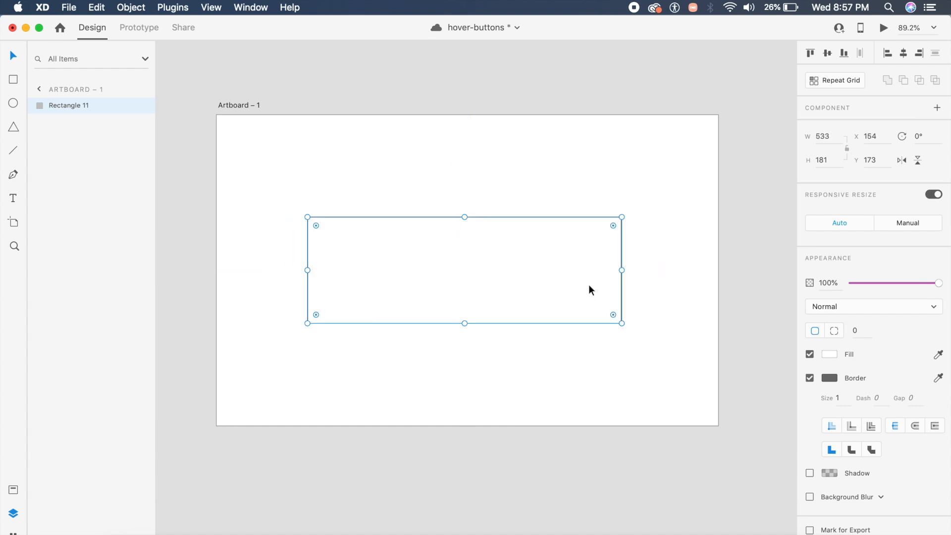
Round the rectangle's corners into a pill shape with a corner radius of 500.
{"action": "left_click", "coordinate": [867, 333]}
{"action": "type", "text": "500"}
{"action": "key", "text": "Return"}
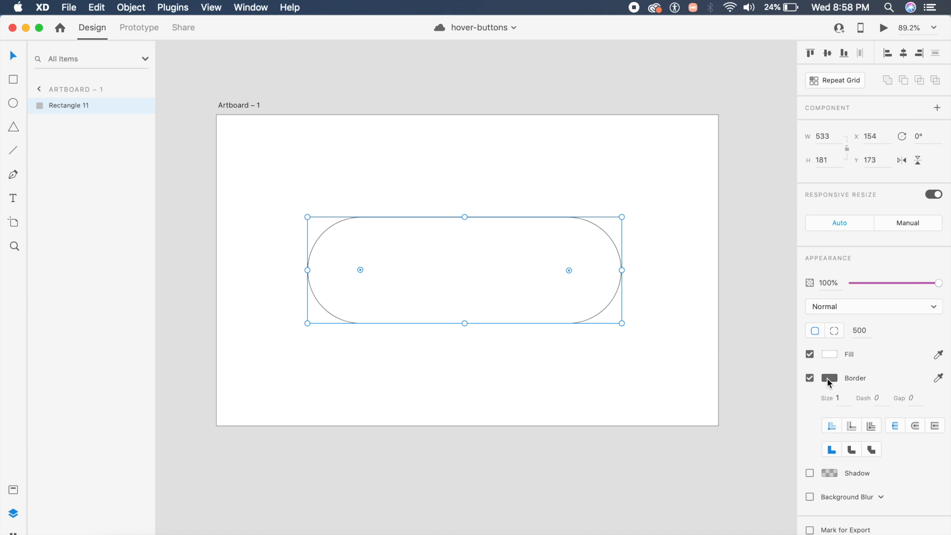
Set the pill shape's border size to 3 and its border color to purple #6340F8.
{"action": "left_click", "coordinate": [839, 397]}
{"action": "type", "text": "2"}
{"action": "key", "text": "Return"}
{"action": "left_click", "coordinate": [843, 398]}
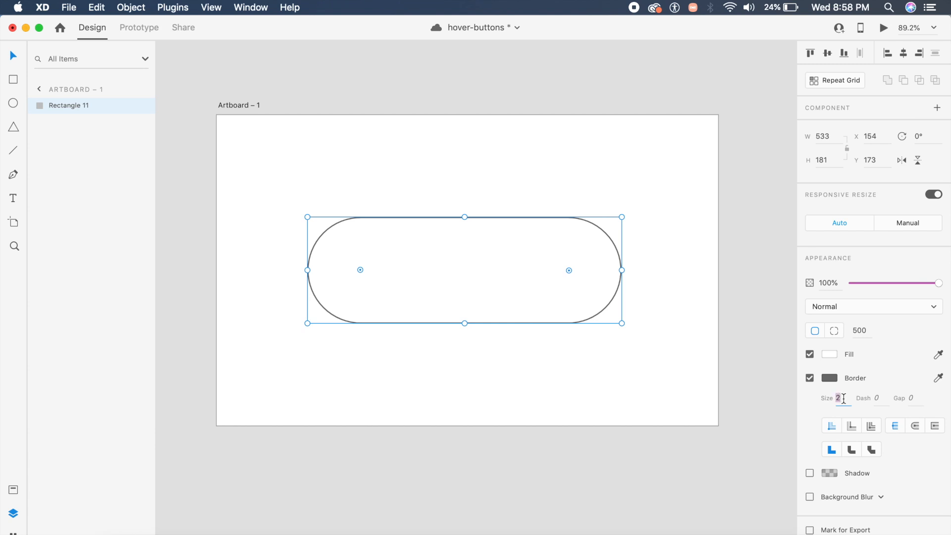
{"action": "type", "text": "3"}
{"action": "key", "text": "Return"}
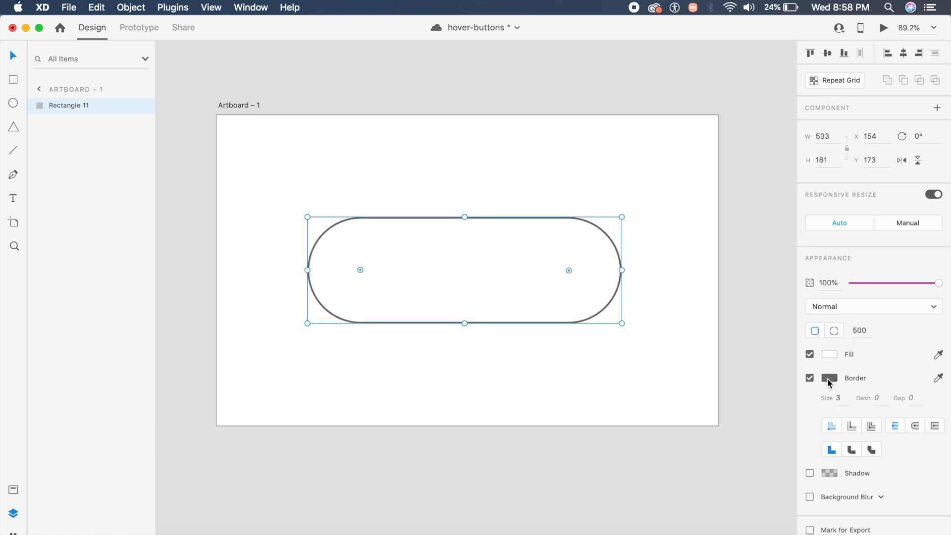
{"action": "left_click", "coordinate": [828, 379]}
{"action": "left_click", "coordinate": [785, 335]}
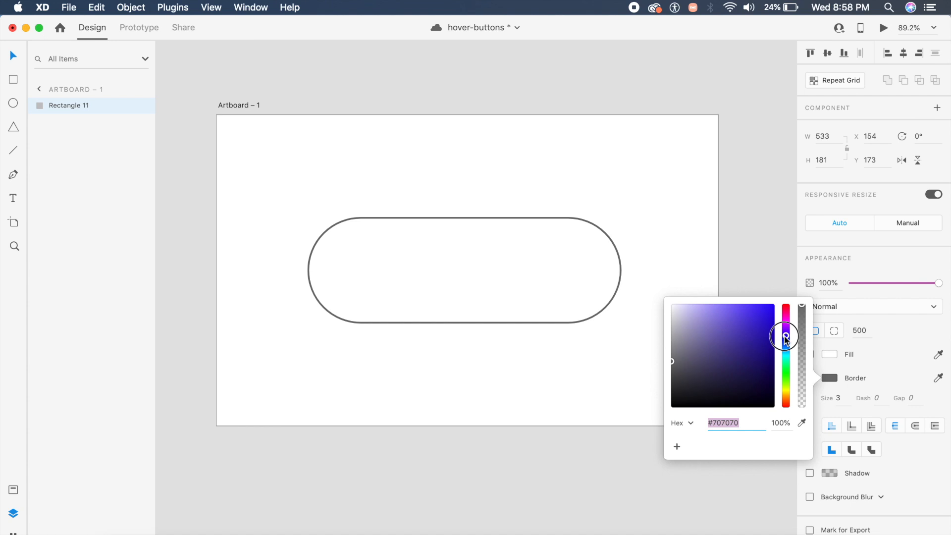
{"action": "left_click", "coordinate": [748, 308]}
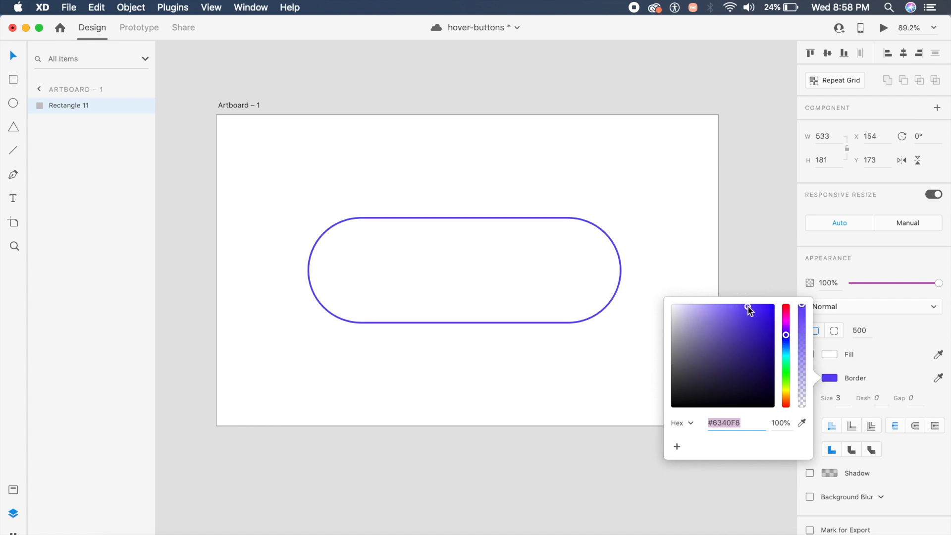
{"action": "left_click", "coordinate": [924, 400]}
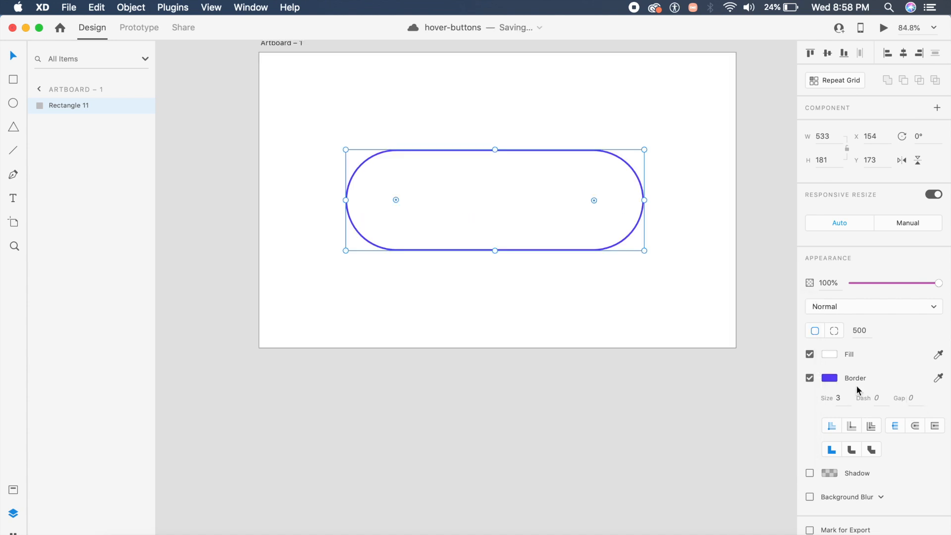
Make the pill's border dashed with a dash of 10 and a gap of 20.
{"action": "left_click", "coordinate": [886, 402]}
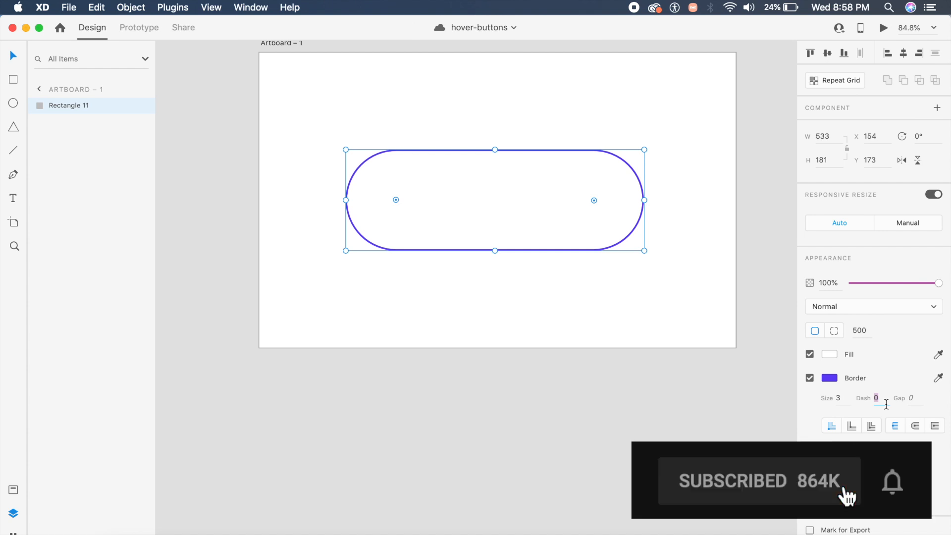
{"action": "type", "text": "10"}
{"action": "key", "text": "Return"}
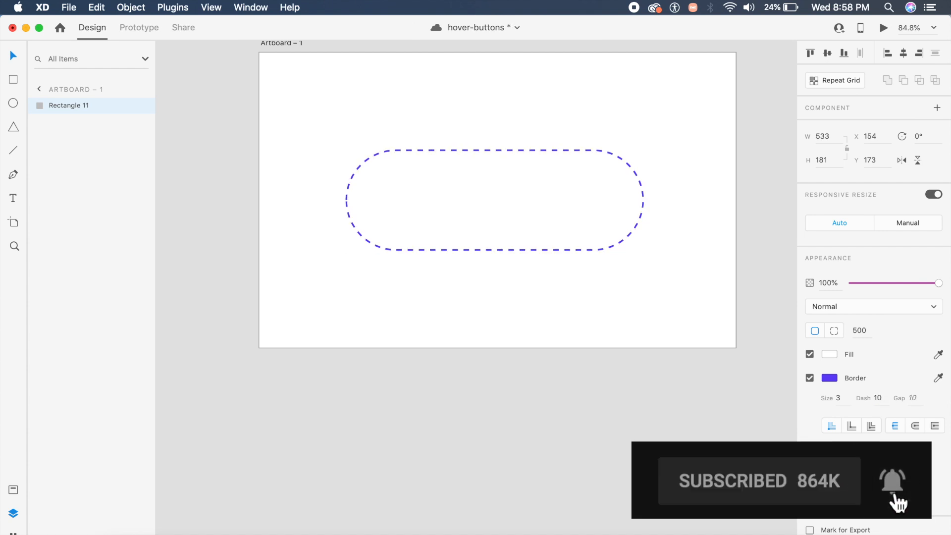
{"action": "left_click", "coordinate": [912, 398]}
{"action": "type", "text": "20"}
{"action": "key", "text": "Return"}
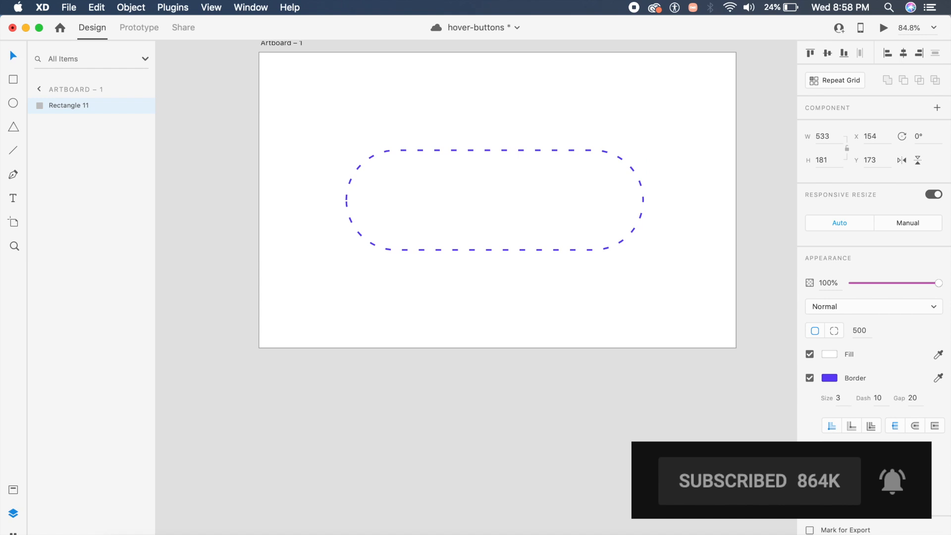
{"action": "left_click", "coordinate": [709, 313]}
Add the text HOVER inside the pill, enlarge it to about size 44 and make it bold.
{"action": "key", "text": "t"}
{"action": "left_click", "coordinate": [431, 201]}
{"action": "type", "text": "HOVER"}
{"action": "key", "text": "Escape"}
{"action": "left_click", "coordinate": [462, 204]}
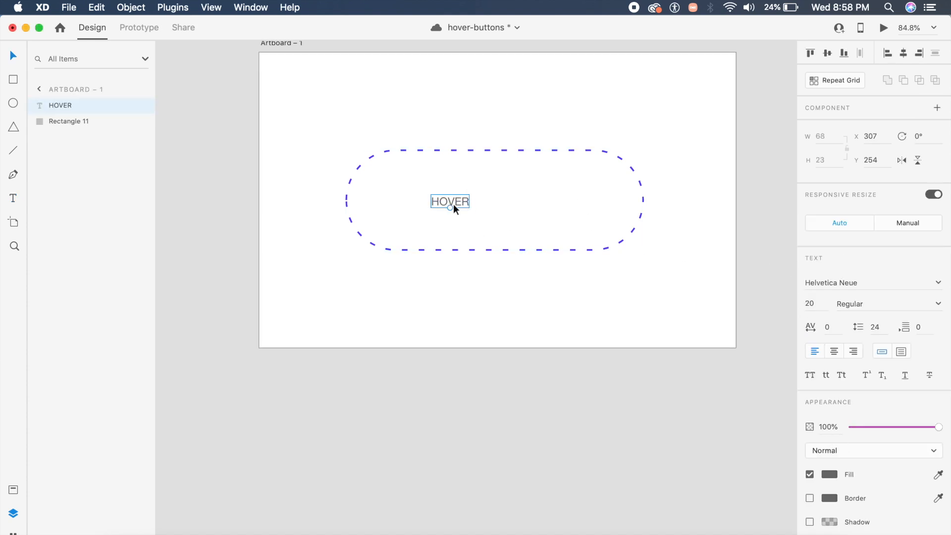
{"action": "left_click_drag", "start_coordinate": [453, 207], "coordinate": [506, 194]}
{"action": "key", "text": "super+b"}
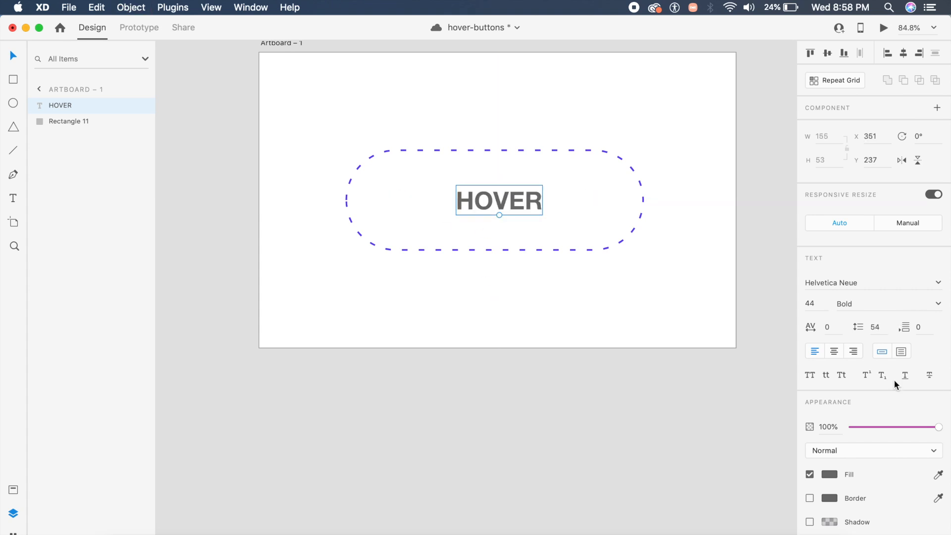
Fill the HOVER text with the purple sampled from the dashed border and center it in the pill.
{"action": "left_click", "coordinate": [834, 477]}
{"action": "left_click", "coordinate": [802, 506]}
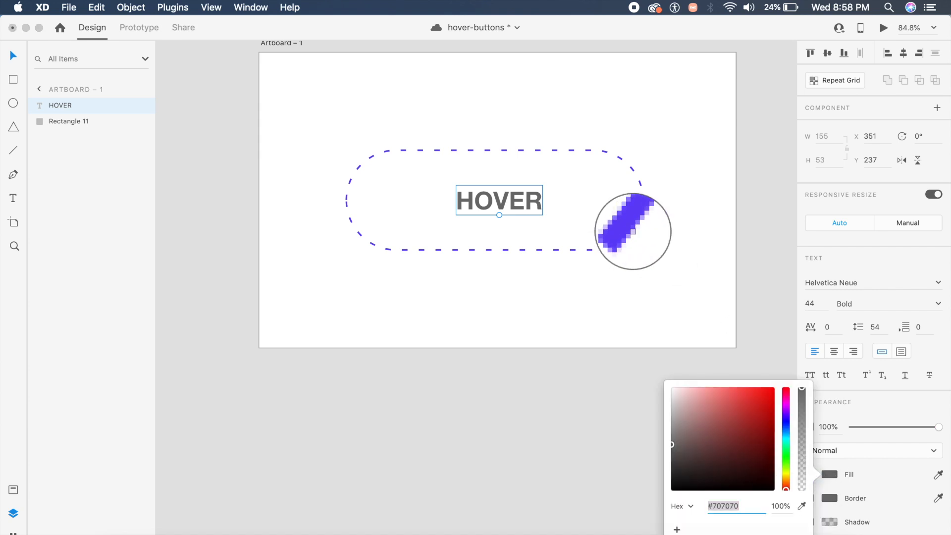
{"action": "left_click", "coordinate": [633, 231]}
{"action": "left_click", "coordinate": [510, 207]}
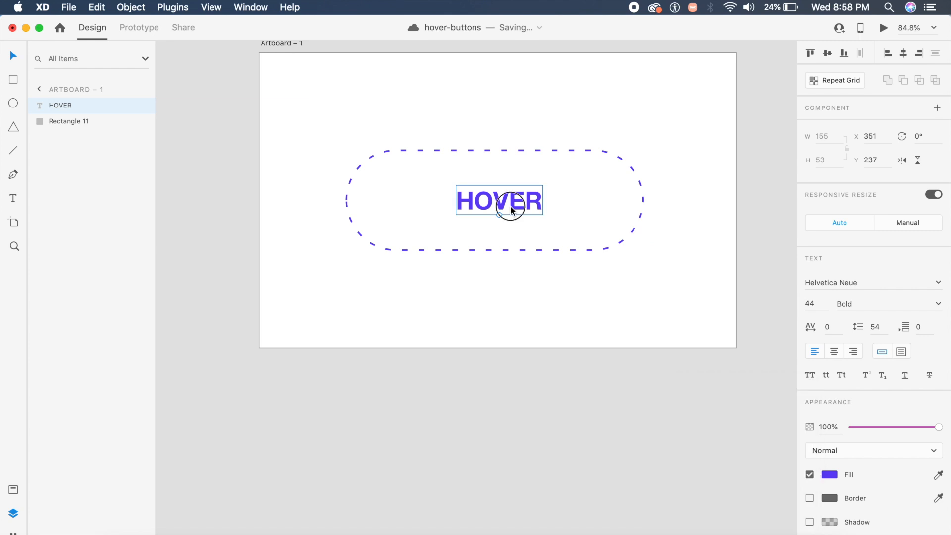
{"action": "left_click", "coordinate": [574, 312]}
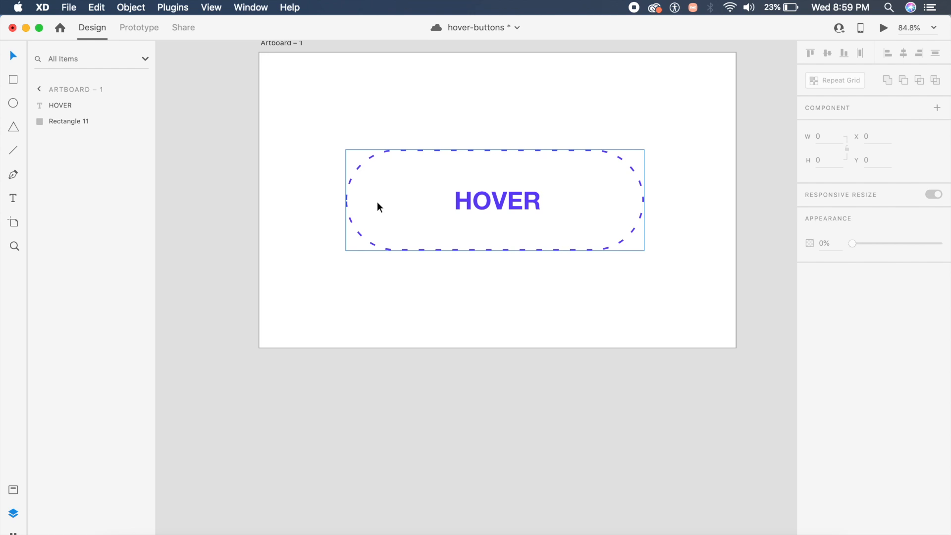
Draw a closed wave shape about 613 by 156 across the pill's lower half with the Pen tool and place a copy below it.
{"action": "key", "text": "p"}
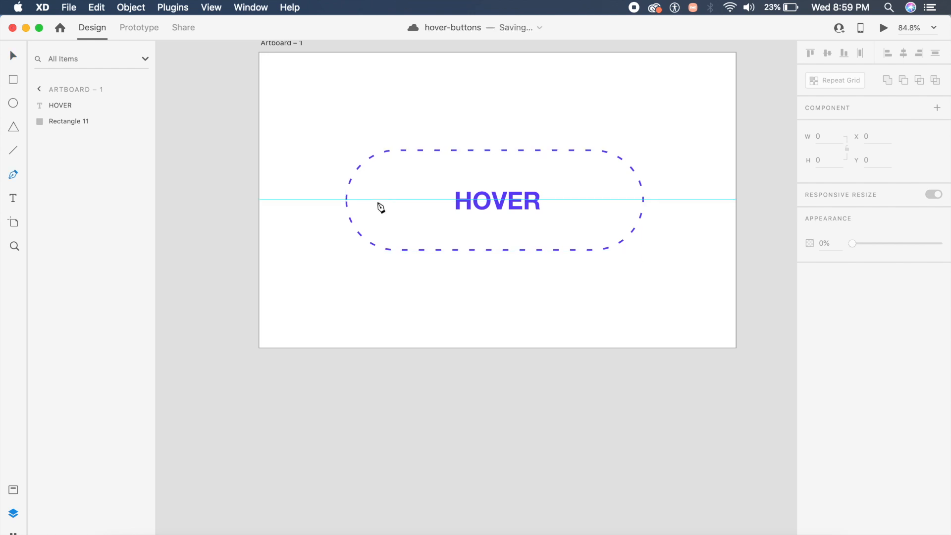
{"action": "left_click", "coordinate": [336, 228]}
{"action": "left_click_drag", "start_coordinate": [403, 203], "coordinate": [451, 205]}
{"action": "left_click", "coordinate": [506, 220]}
{"action": "left_click_drag", "start_coordinate": [506, 220], "coordinate": [553, 215]}
{"action": "left_click_drag", "start_coordinate": [666, 181], "coordinate": [704, 182]}
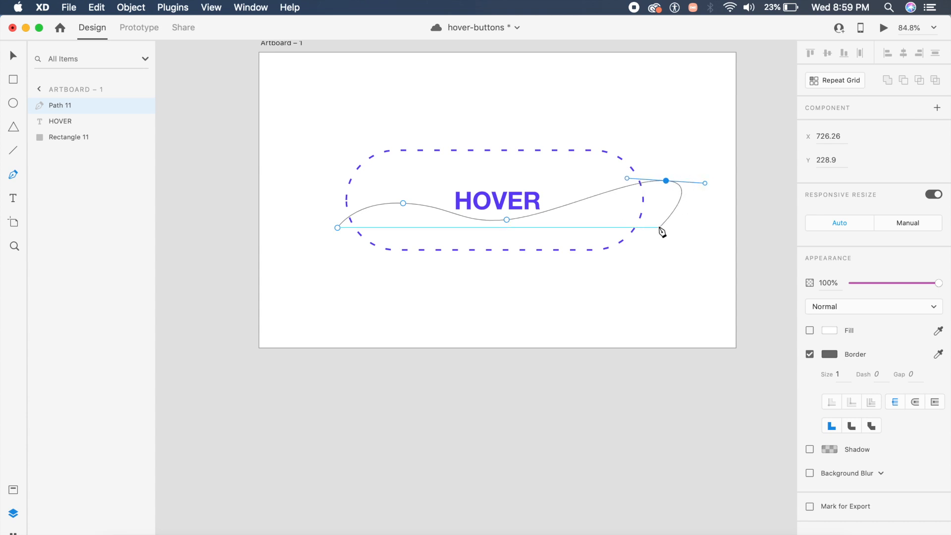
{"action": "left_click", "coordinate": [653, 267]}
{"action": "left_click", "coordinate": [337, 268]}
{"action": "left_click", "coordinate": [337, 228]}
{"action": "key", "text": "Escape"}
{"action": "left_click_drag", "start_coordinate": [422, 203], "coordinate": [413, 268]}
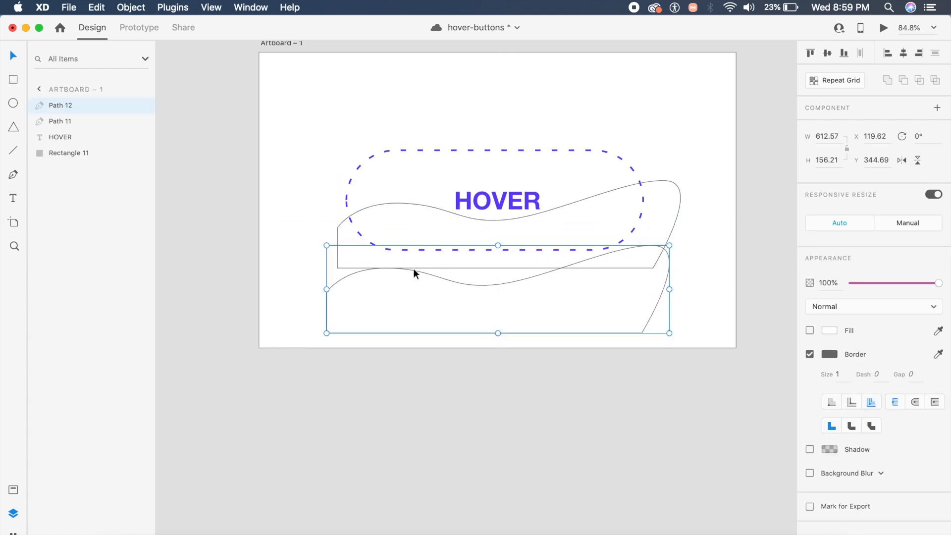
Remove the upper wave's border and fill it with the button's purple #6340F8.
{"action": "left_click", "coordinate": [681, 194]}
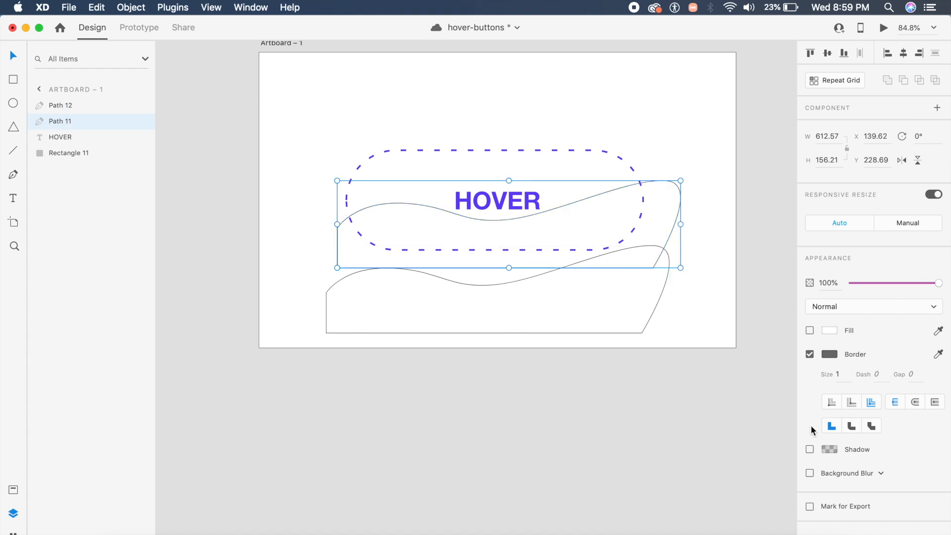
{"action": "left_click", "coordinate": [809, 331]}
{"action": "left_click", "coordinate": [809, 354]}
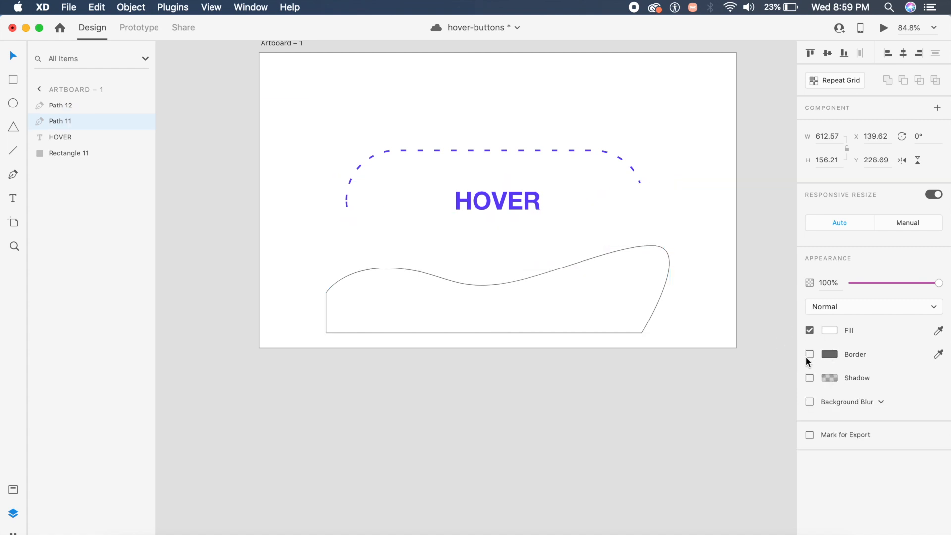
{"action": "left_click", "coordinate": [828, 331]}
{"action": "left_click", "coordinate": [802, 383]}
{"action": "left_click", "coordinate": [528, 200]}
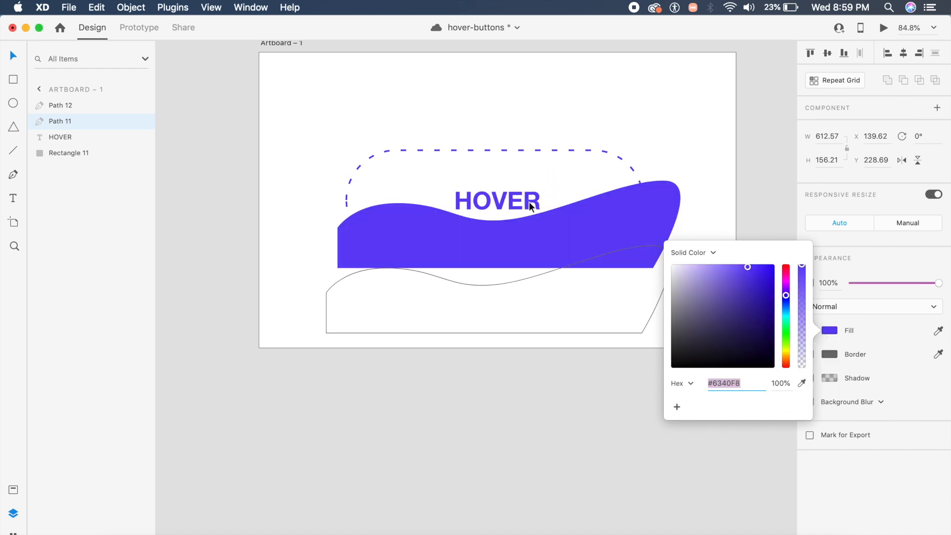
{"action": "left_click", "coordinate": [604, 309]}
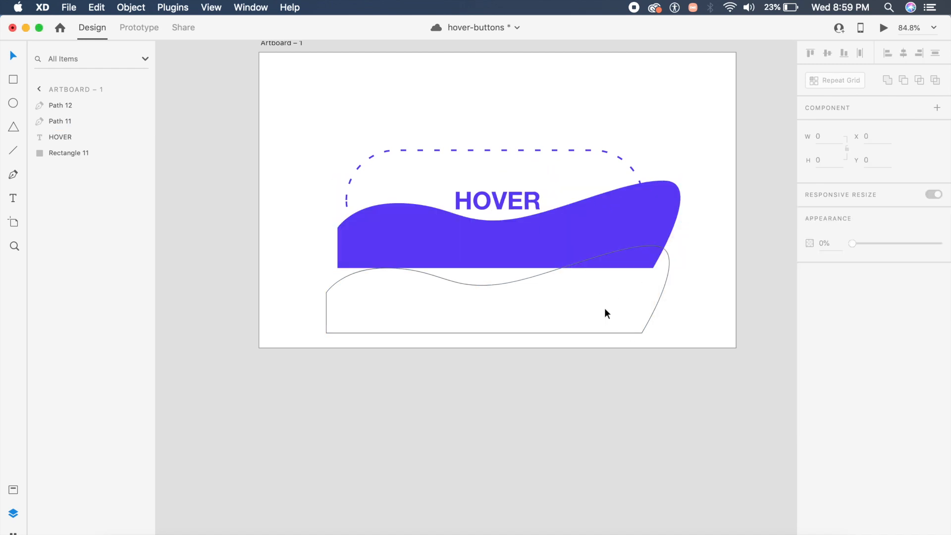
Give the lower wave a bright cyan fill without a border and move it up to overlap the purple wave.
{"action": "left_click", "coordinate": [646, 323]}
{"action": "left_click", "coordinate": [809, 331]}
{"action": "left_click", "coordinate": [809, 354]}
{"action": "left_click", "coordinate": [828, 330]}
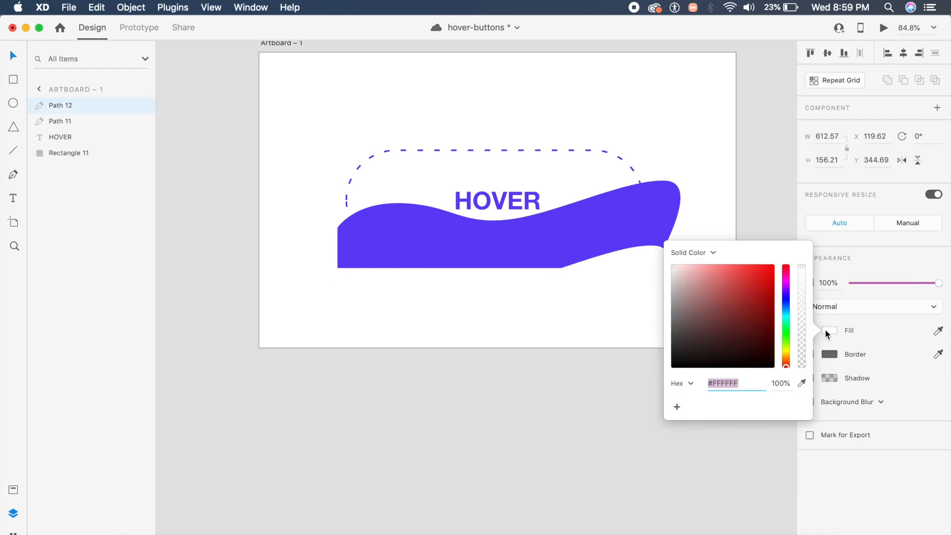
{"action": "left_click", "coordinate": [785, 314]}
{"action": "left_click_drag", "start_coordinate": [785, 315], "coordinate": [760, 260]}
{"action": "left_click", "coordinate": [741, 197]}
{"action": "left_click_drag", "start_coordinate": [584, 313], "coordinate": [588, 291]}
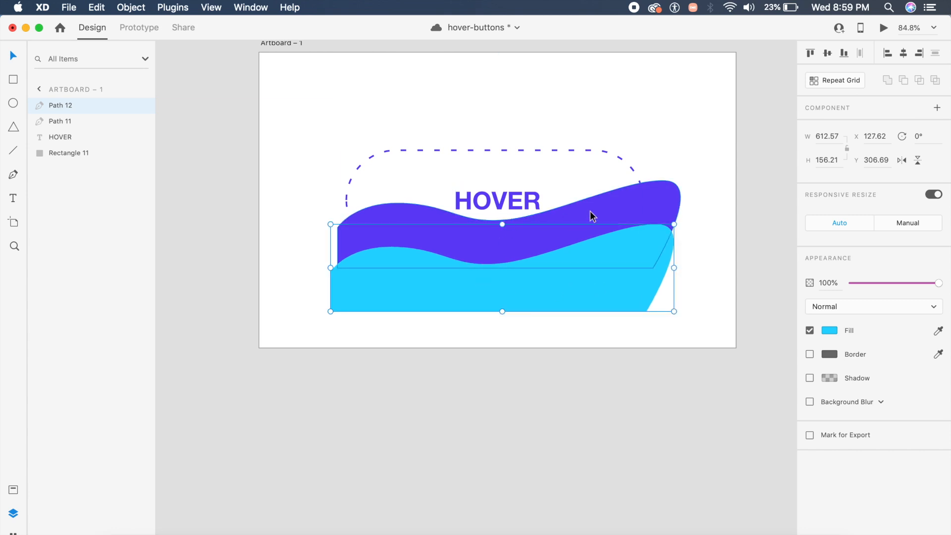
Duplicate the dashed pill in front of everything and use the copy to mask both waves.
{"action": "left_click", "coordinate": [631, 160]}
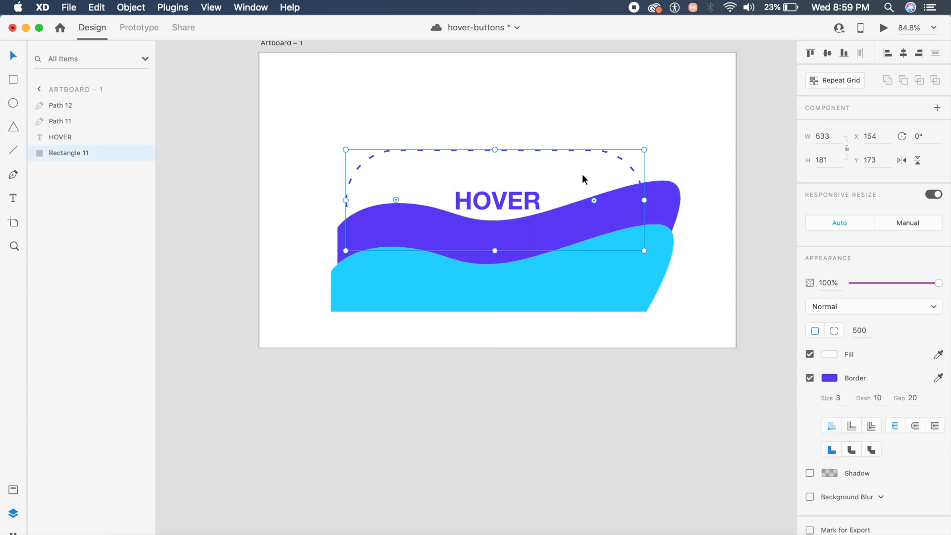
{"action": "key", "text": "super+d"}
{"action": "key", "text": "shift+super+bracketright"}
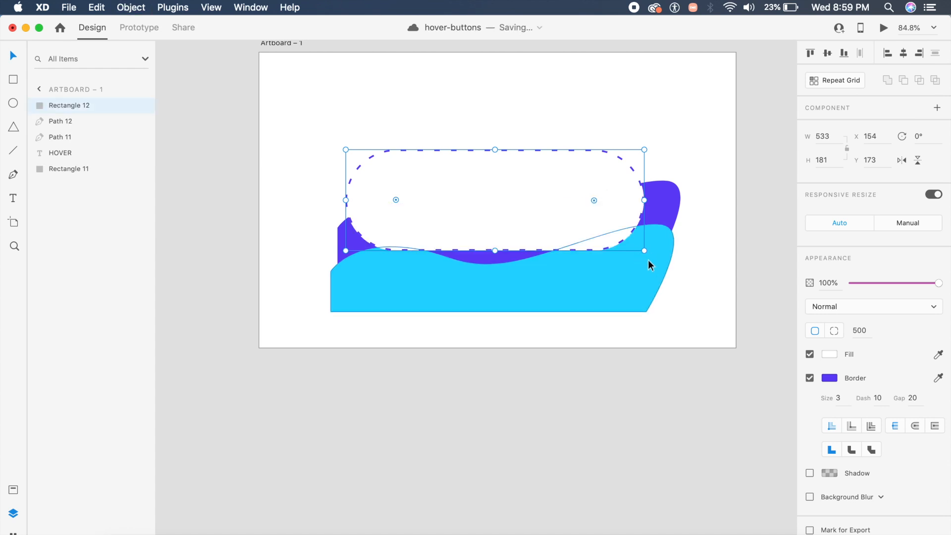
{"action": "left_click", "coordinate": [605, 283], "text": "shift"}
{"action": "left_click", "coordinate": [661, 208], "text": "shift"}
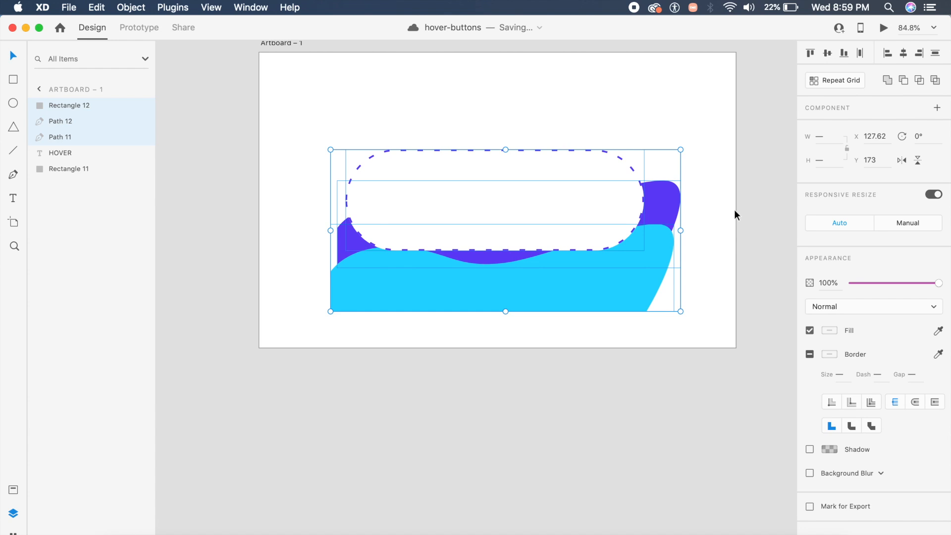
{"action": "key", "text": "super+shift+m"}
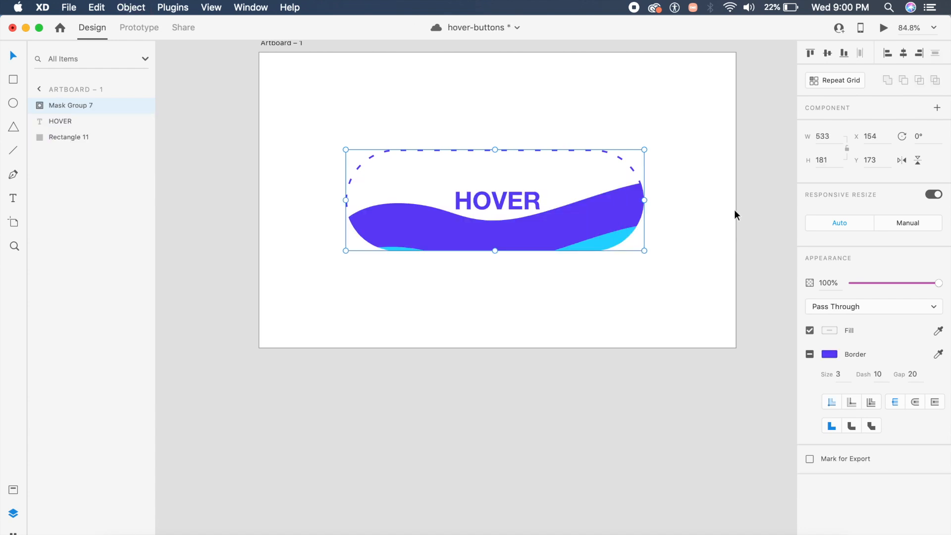
Inside the mask group, move both waves down and flatten the cyan wave to about 42 high.
{"action": "left_click", "coordinate": [734, 210]}
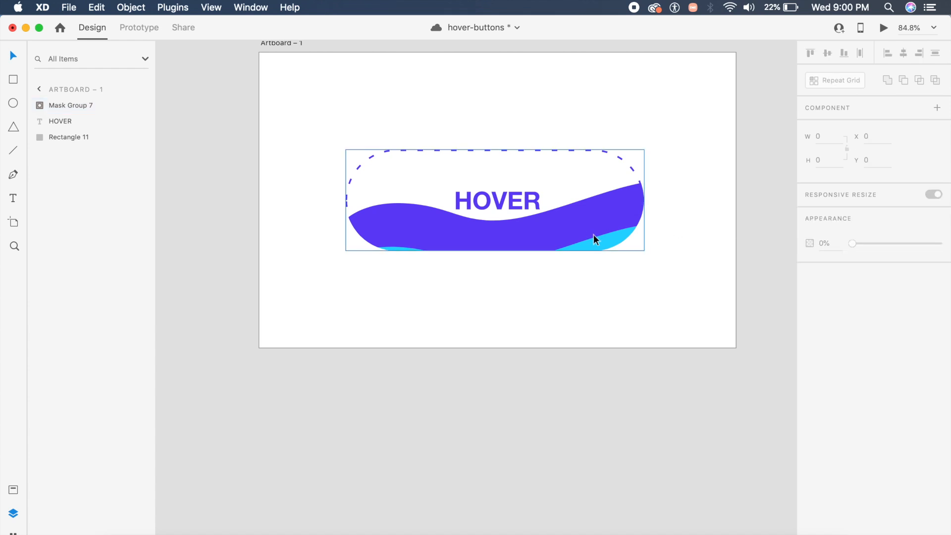
{"action": "double_click", "coordinate": [605, 224]}
{"action": "left_click", "coordinate": [603, 221]}
{"action": "left_click_drag", "start_coordinate": [603, 220], "coordinate": [586, 323]}
{"action": "left_click", "coordinate": [585, 278]}
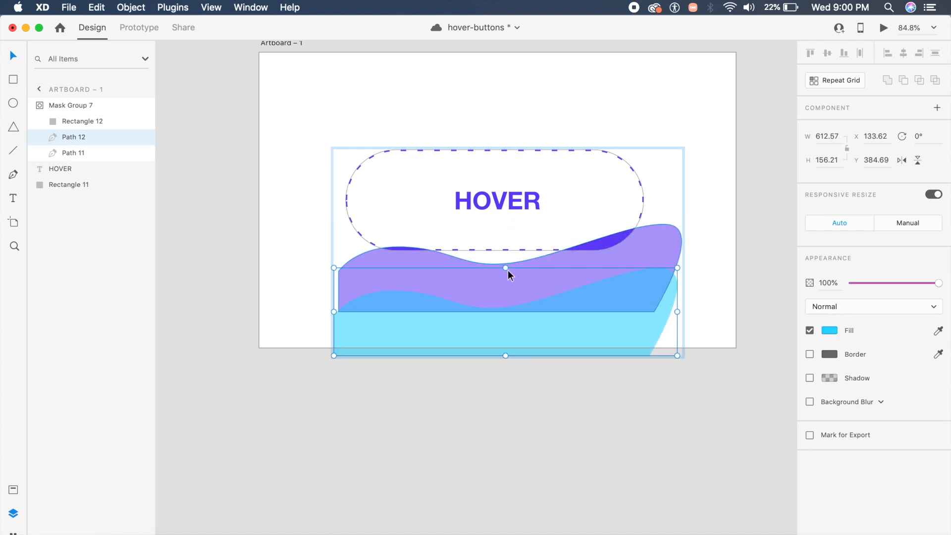
{"action": "left_click_drag", "start_coordinate": [505, 268], "coordinate": [499, 334]}
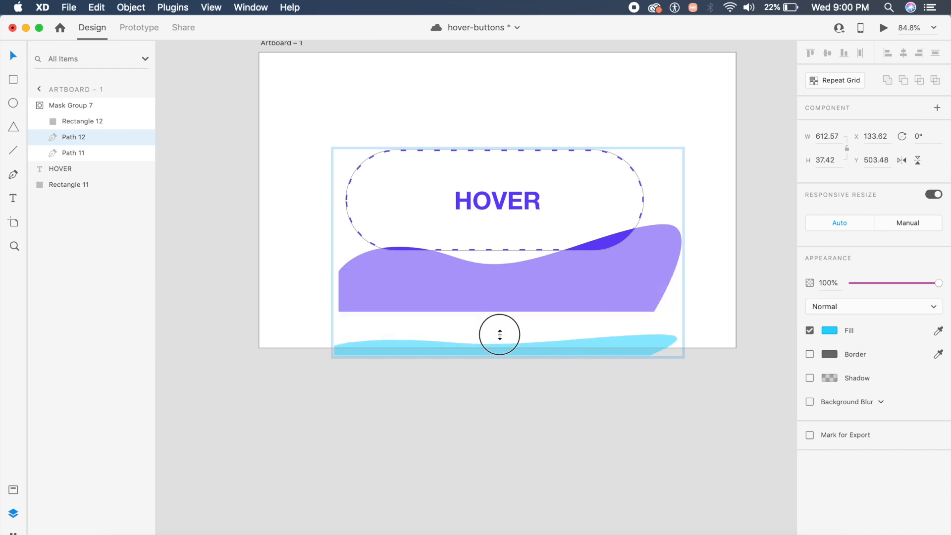
Flatten the purple wave to about 109 high so its top edge meets the pill's bottom edge.
{"action": "left_click", "coordinate": [518, 290]}
{"action": "left_click_drag", "start_coordinate": [510, 225], "coordinate": [509, 251]}
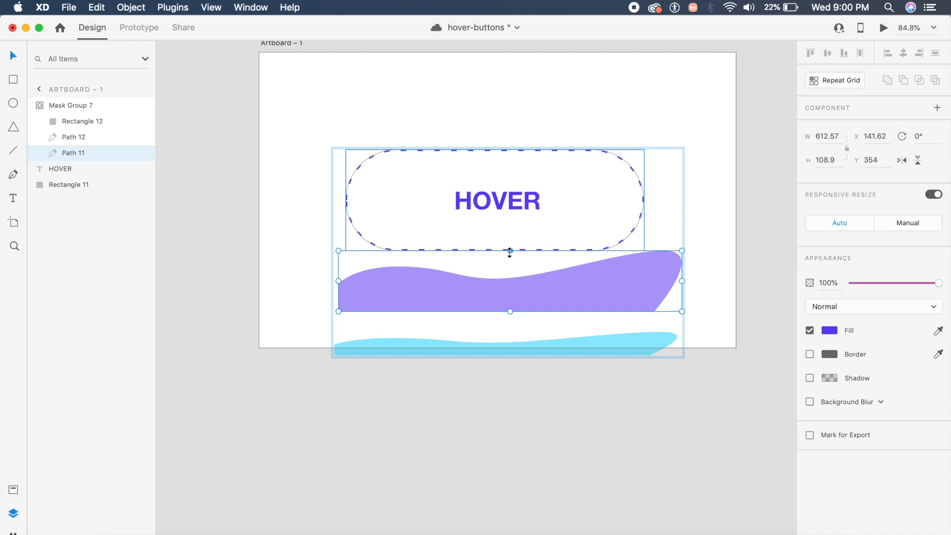
{"action": "left_click", "coordinate": [686, 213]}
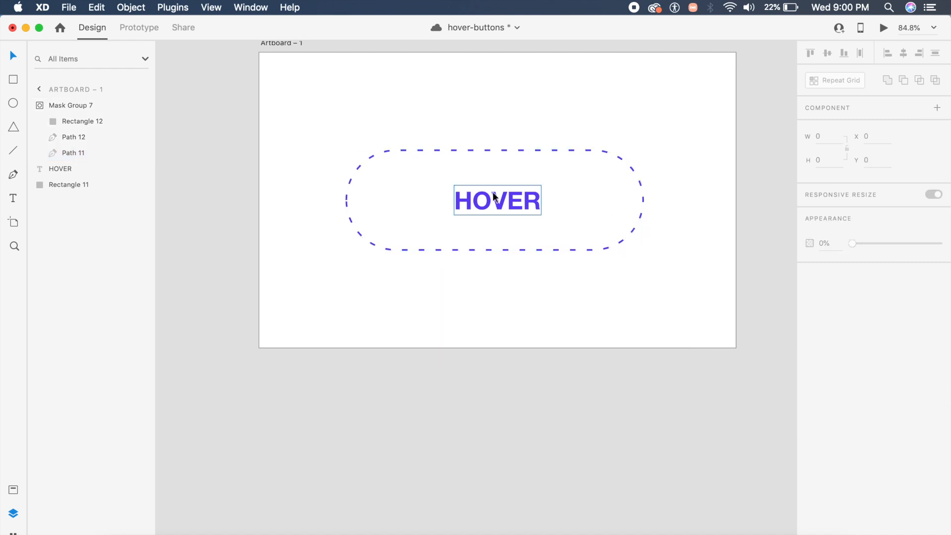
Group the pill, the HOVER text and the masked waves, save the document and turn the group into a component.
{"action": "left_click_drag", "start_coordinate": [337, 114], "coordinate": [671, 318]}
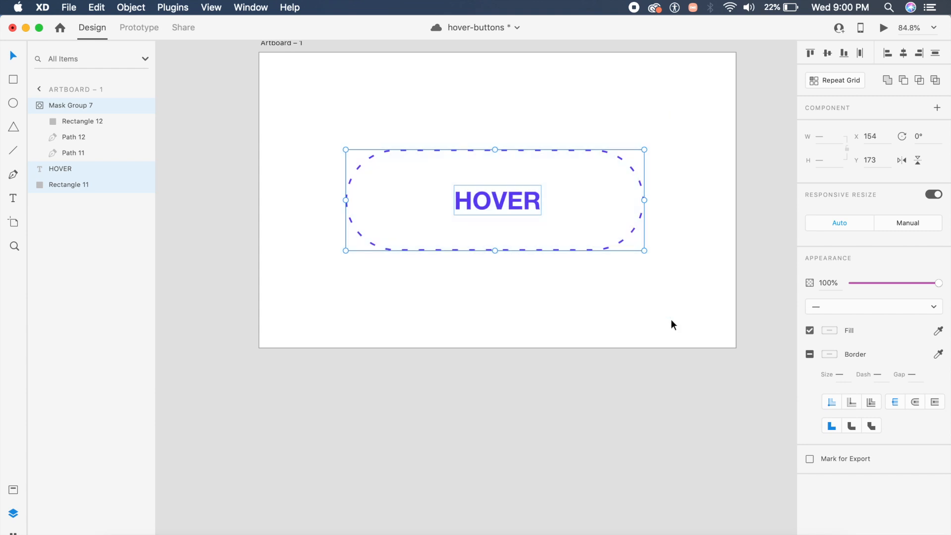
{"action": "key", "text": "super+g"}
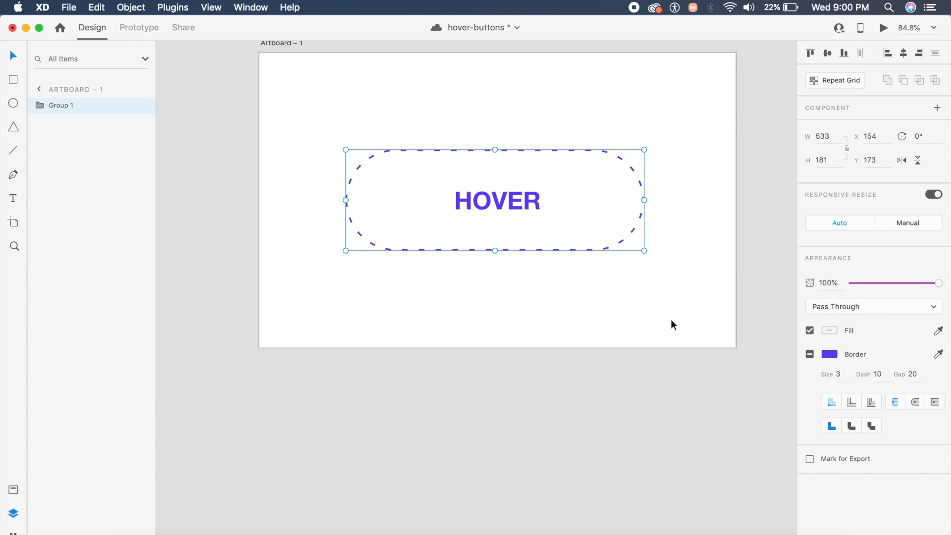
{"action": "key", "text": "super+s"}
{"action": "key", "text": "super+k"}
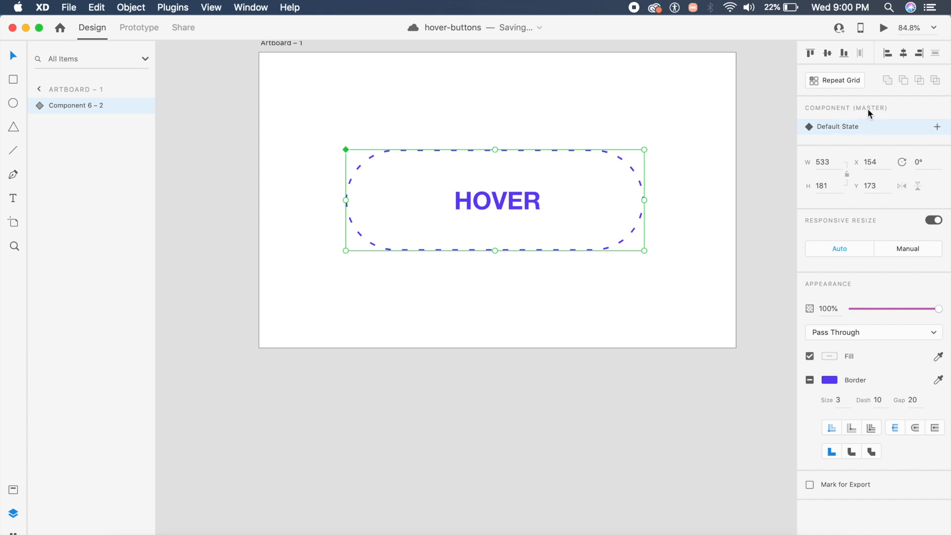
Add a Hover State to the button component and make it the active state.
{"action": "left_click", "coordinate": [937, 130]}
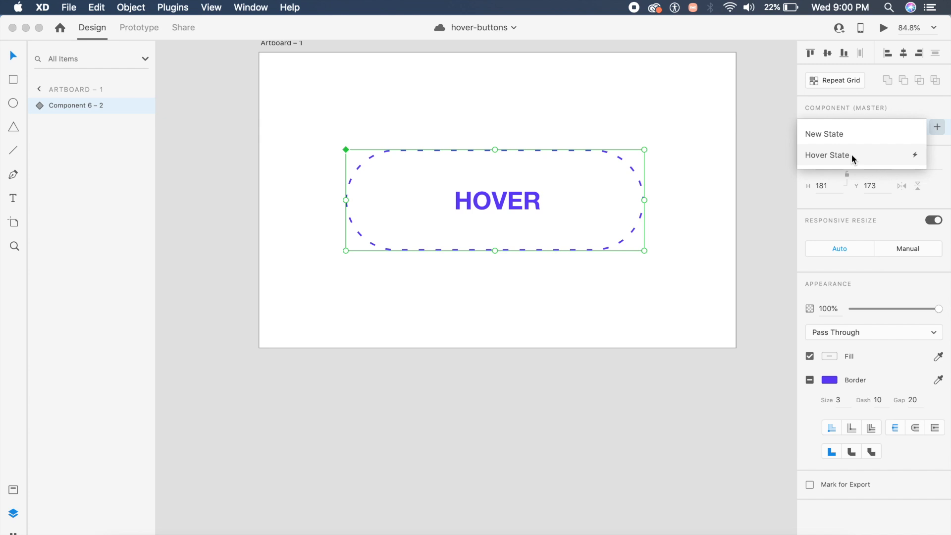
{"action": "left_click", "coordinate": [850, 155]}
{"action": "key", "text": "Return"}
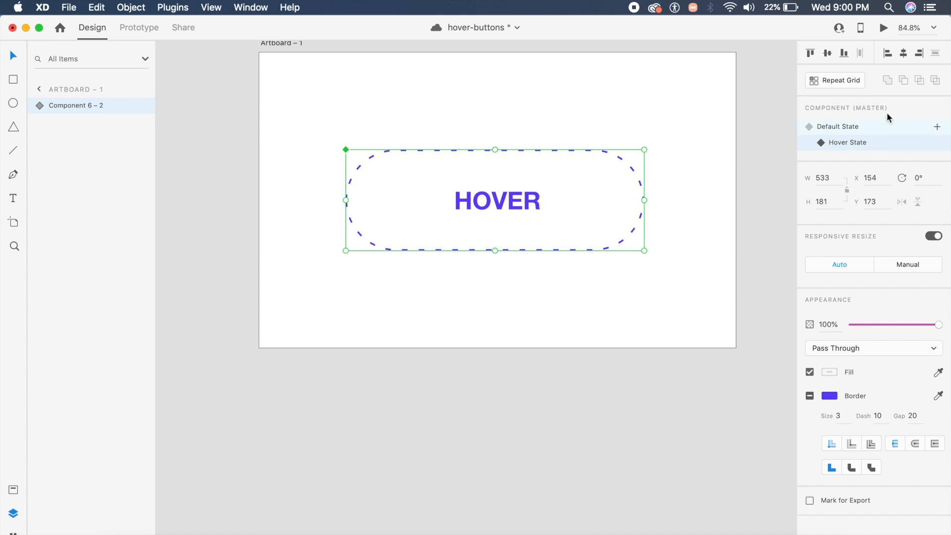
{"action": "left_click", "coordinate": [853, 127]}
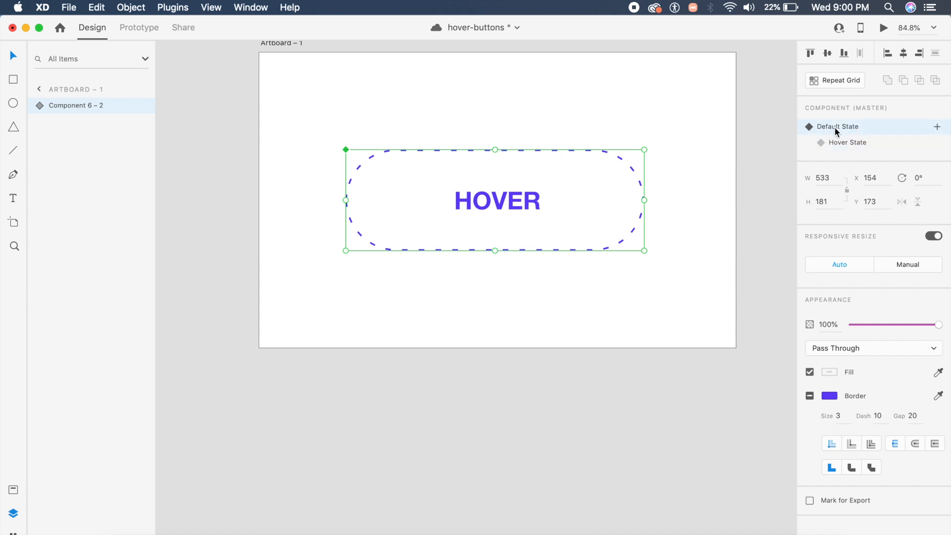
{"action": "left_click", "coordinate": [863, 144]}
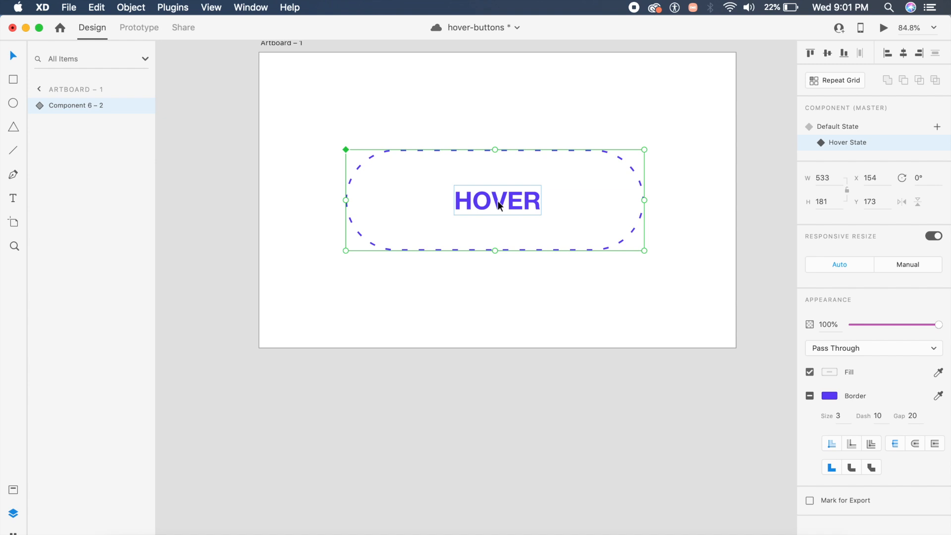
Change the HOVER text's fill to white in the Hover State.
{"action": "scroll", "coordinate": [497, 202], "scroll_direction": "up", "scroll_amount": 1}
{"action": "double_click", "coordinate": [489, 217]}
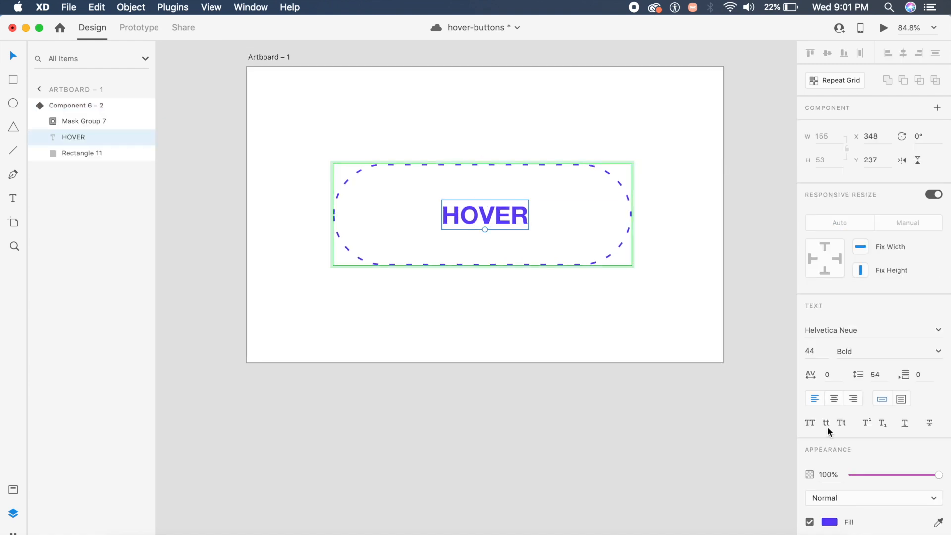
{"action": "left_click", "coordinate": [829, 522]}
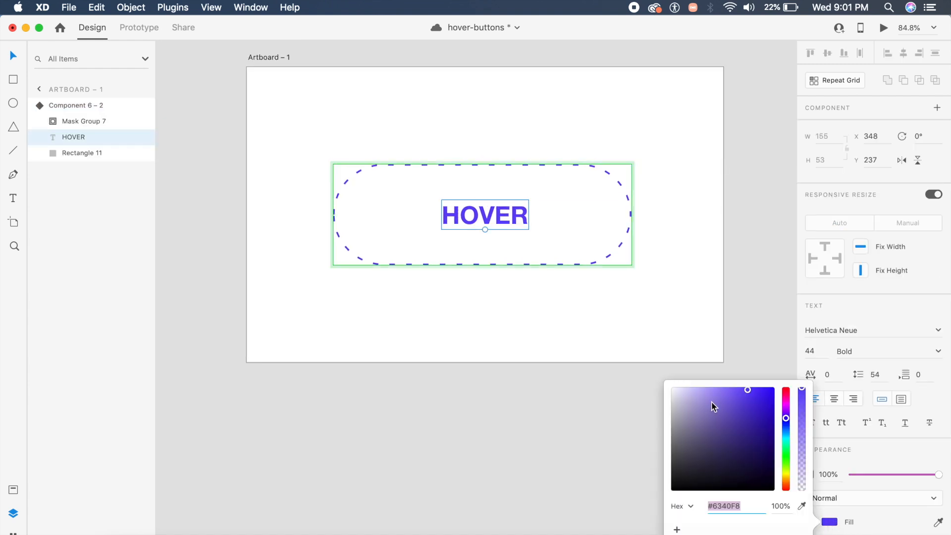
{"action": "left_click_drag", "start_coordinate": [713, 406], "coordinate": [671, 386]}
{"action": "left_click", "coordinate": [584, 350]}
Reshape the purple wave's anchor points to about 629 by 393 so it covers the whole pill.
{"action": "left_click", "coordinate": [538, 263]}
{"action": "double_click", "coordinate": [511, 266]}
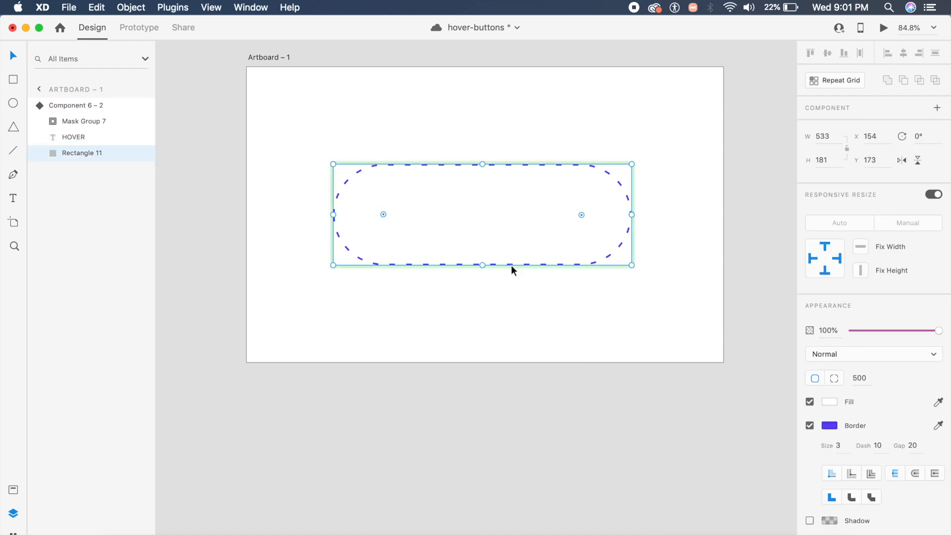
{"action": "left_click", "coordinate": [52, 120]}
{"action": "double_click", "coordinate": [391, 270]}
{"action": "left_click", "coordinate": [391, 270]}
{"action": "left_click_drag", "start_coordinate": [391, 270], "coordinate": [391, 145]}
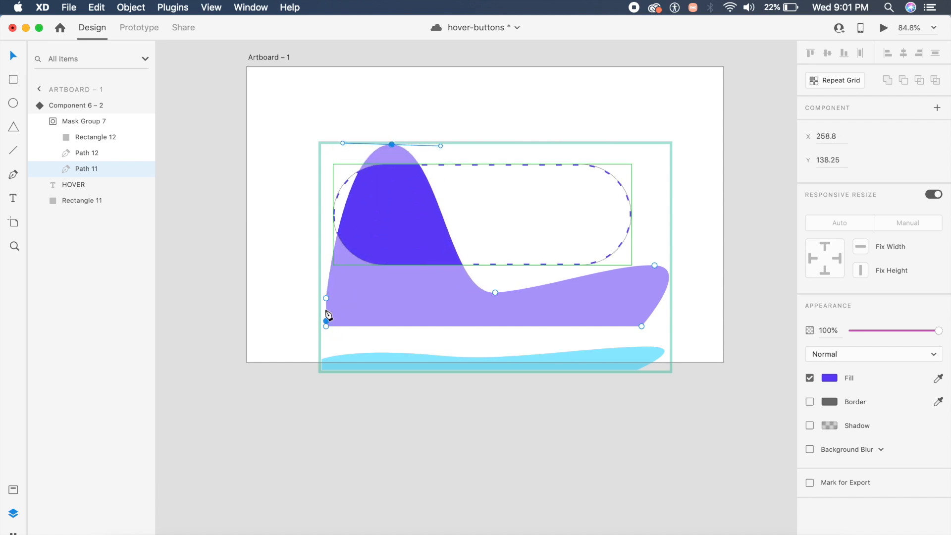
{"action": "left_click_drag", "start_coordinate": [326, 298], "coordinate": [324, 201]}
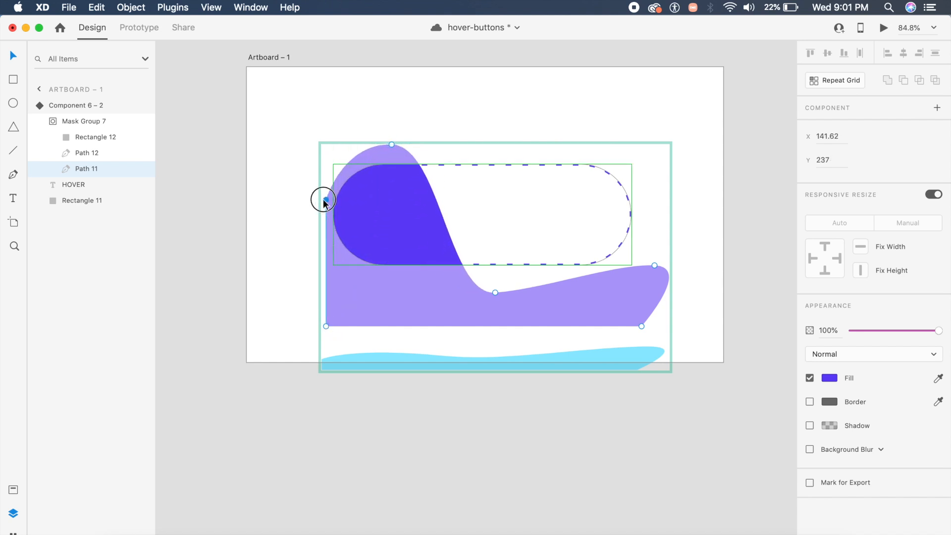
{"action": "left_click_drag", "start_coordinate": [494, 292], "coordinate": [511, 106]}
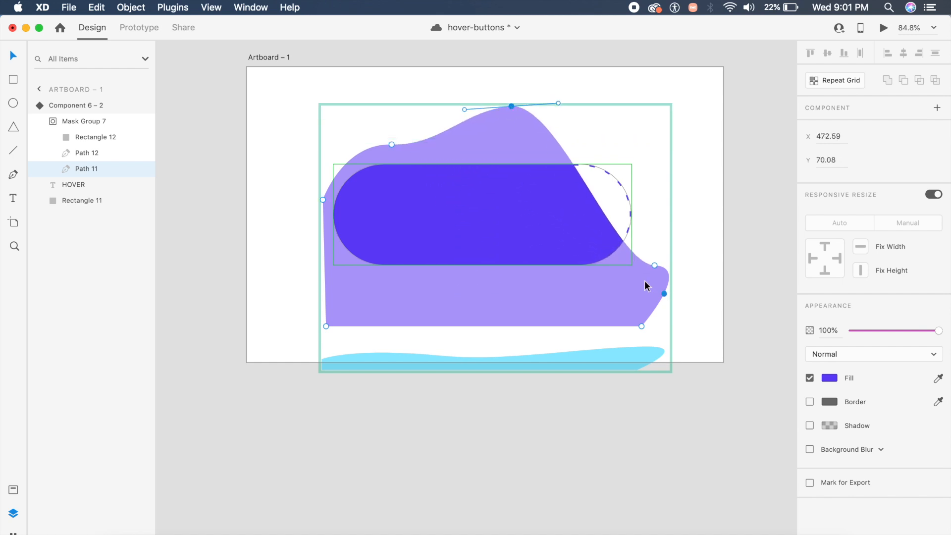
{"action": "left_click_drag", "start_coordinate": [654, 265], "coordinate": [661, 184]}
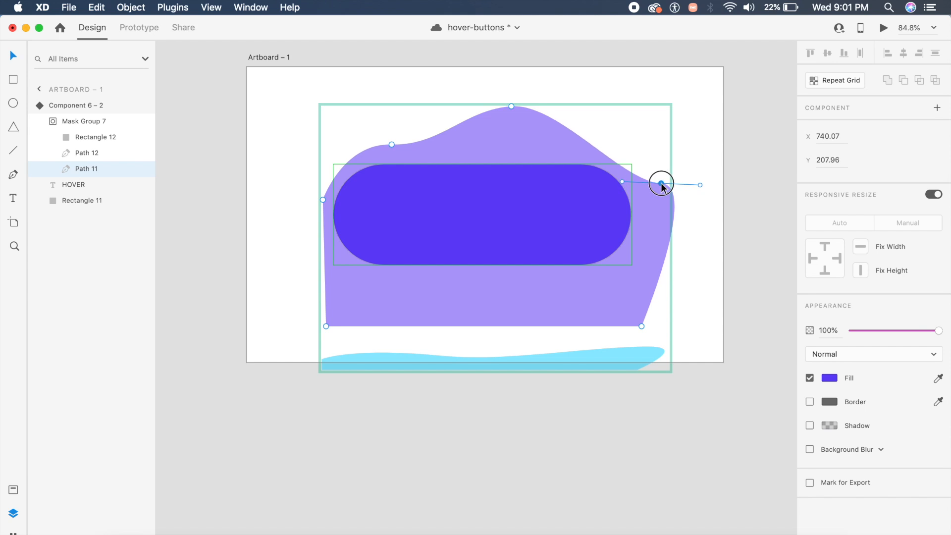
{"action": "left_click_drag", "start_coordinate": [641, 327], "coordinate": [644, 281]}
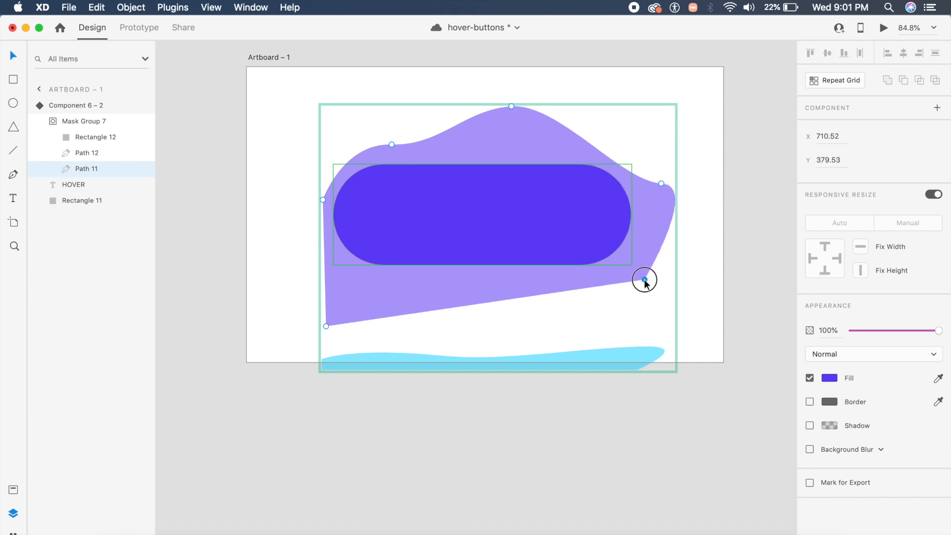
Stretch and reshape the cyan wave to about 619 by 391 over the pill and send it behind the purple wave.
{"action": "left_click", "coordinate": [464, 363]}
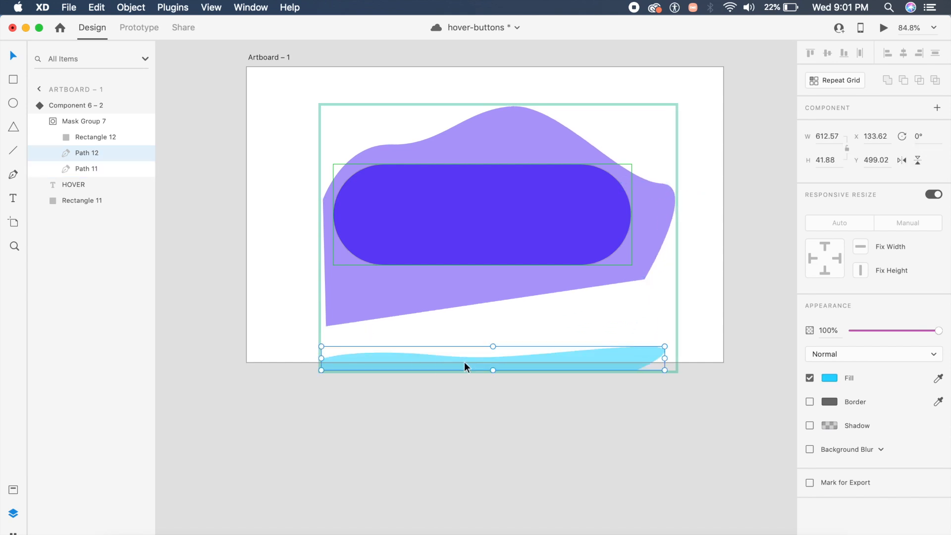
{"action": "left_click_drag", "start_coordinate": [492, 346], "coordinate": [493, 275]}
{"action": "double_click", "coordinate": [467, 332]}
{"action": "left_click_drag", "start_coordinate": [387, 300], "coordinate": [389, 150]}
{"action": "left_click_drag", "start_coordinate": [321, 327], "coordinate": [321, 205]}
{"action": "key", "text": "Escape"}
{"action": "key", "text": "super+bracketleft"}
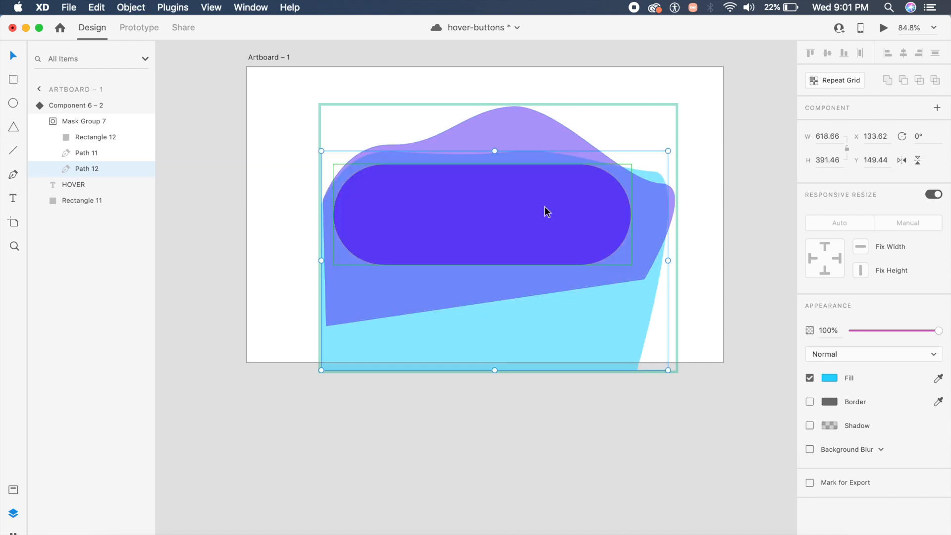
{"action": "left_click", "coordinate": [577, 232]}
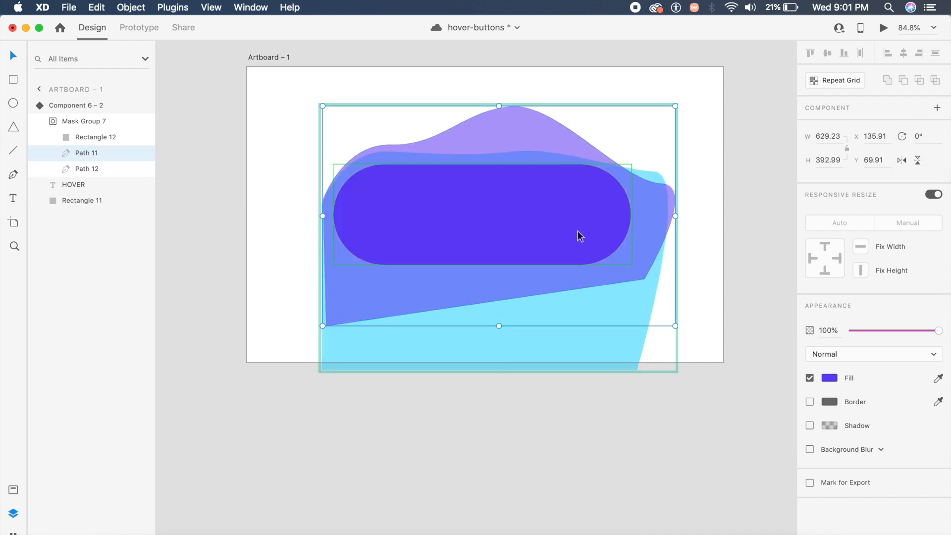
{"action": "key", "text": "super+bracketleft"}
{"action": "key", "text": "super+bracketright"}
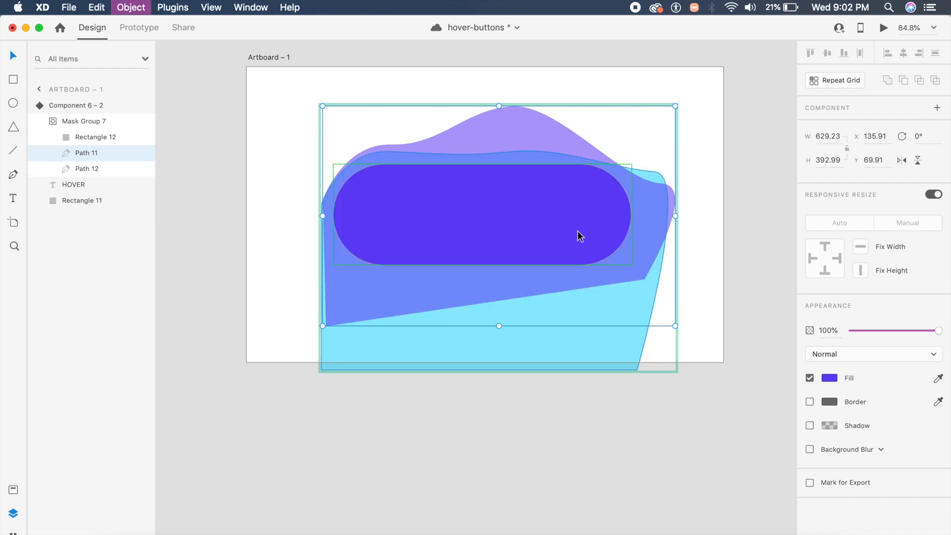
{"action": "left_click", "coordinate": [597, 306], "text": "shift"}
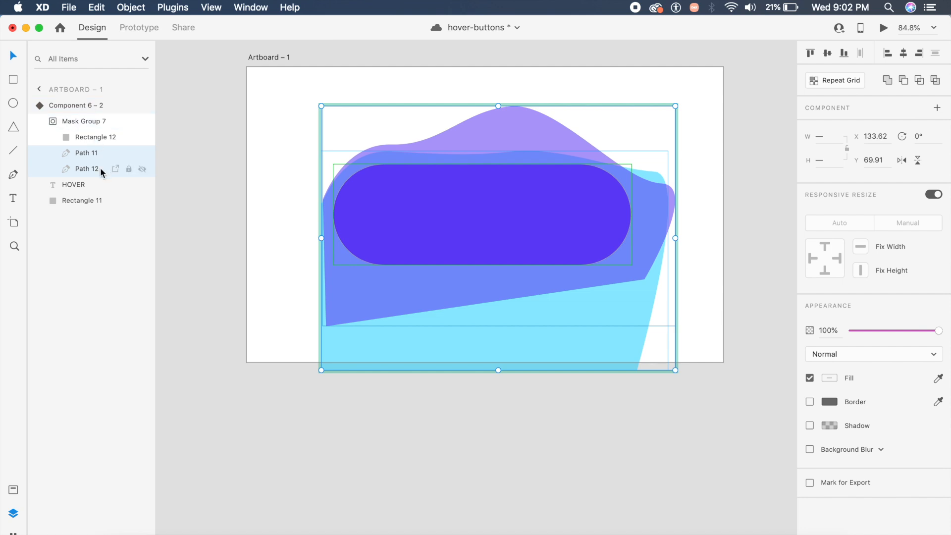
Bring the HOVER text to the front, above the masked waves.
{"action": "left_click", "coordinate": [87, 187]}
{"action": "key", "text": "super+shift+bracketright"}
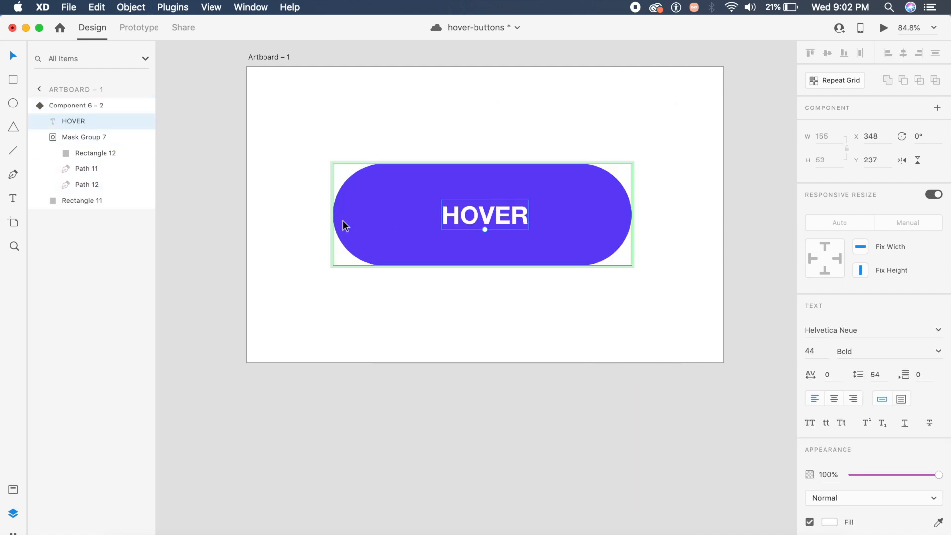
{"action": "left_click", "coordinate": [707, 170]}
Switch the component to its Default State and bring the purple wave in front of the cyan one.
{"action": "left_click", "coordinate": [577, 212]}
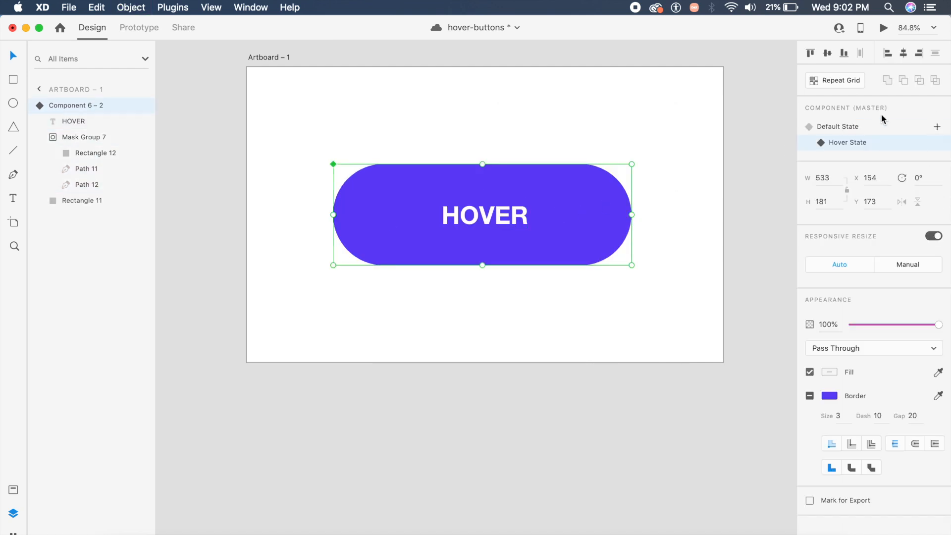
{"action": "left_click", "coordinate": [869, 126]}
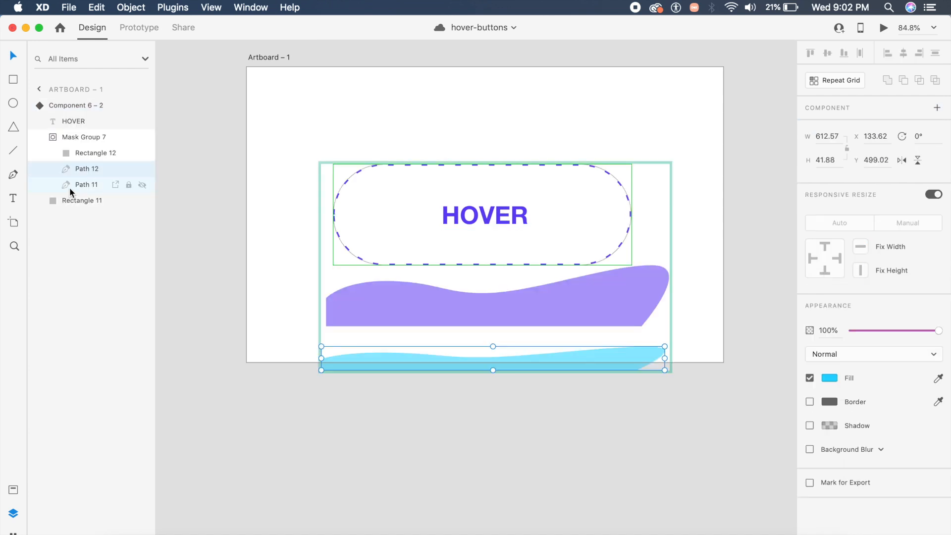
{"action": "left_click", "coordinate": [355, 300]}
{"action": "key", "text": "super+bracketright"}
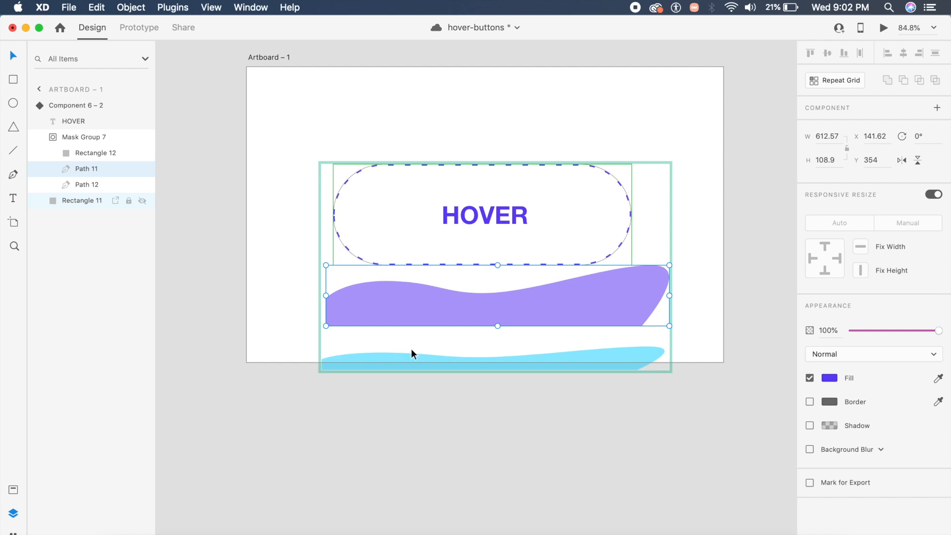
{"action": "left_click", "coordinate": [719, 247]}
Examine the button component's hover interaction and its settings in Prototype mode.
{"action": "left_click", "coordinate": [498, 225]}
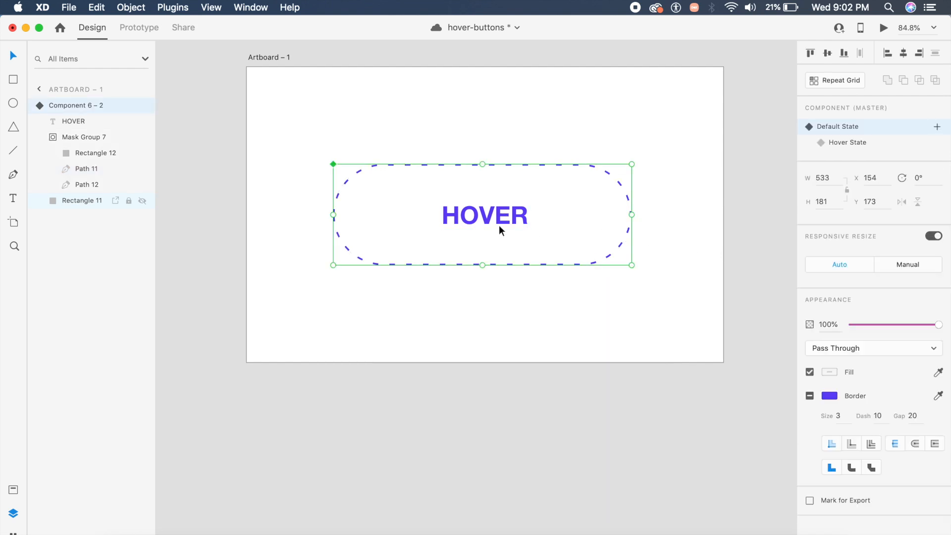
{"action": "scroll", "coordinate": [577, 209], "scroll_direction": "up", "scroll_amount": 2}
{"action": "scroll", "coordinate": [577, 209], "scroll_direction": "right", "scroll_amount": 2}
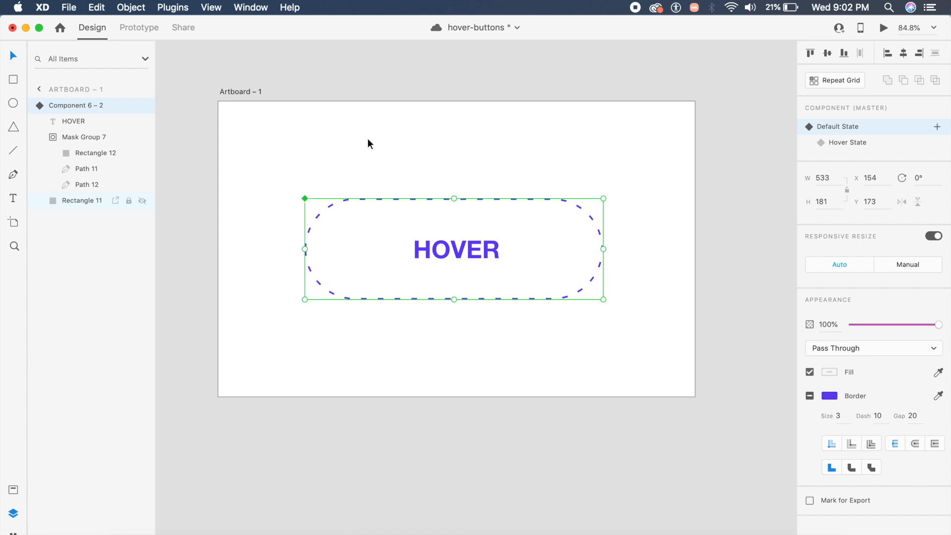
{"action": "left_click", "coordinate": [132, 31]}
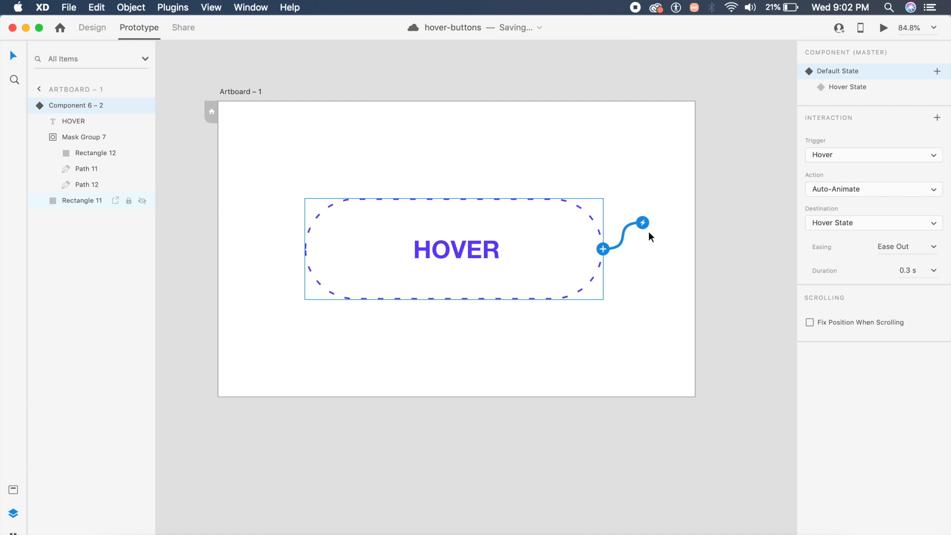
{"action": "scroll", "coordinate": [648, 231], "scroll_direction": "up", "scroll_amount": 5}
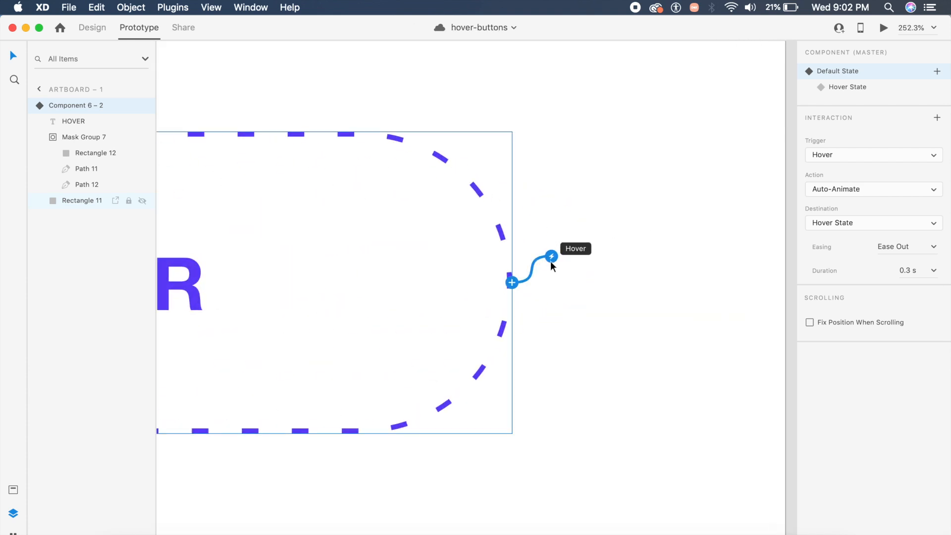
{"action": "scroll", "coordinate": [551, 263], "scroll_direction": "down", "scroll_amount": 3}
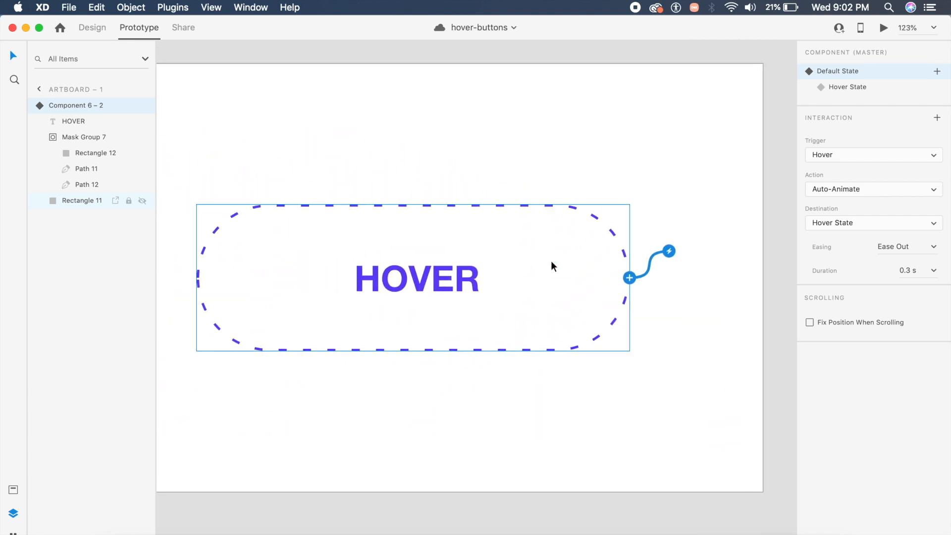
{"action": "scroll", "coordinate": [551, 261], "scroll_direction": "left", "scroll_amount": 1}
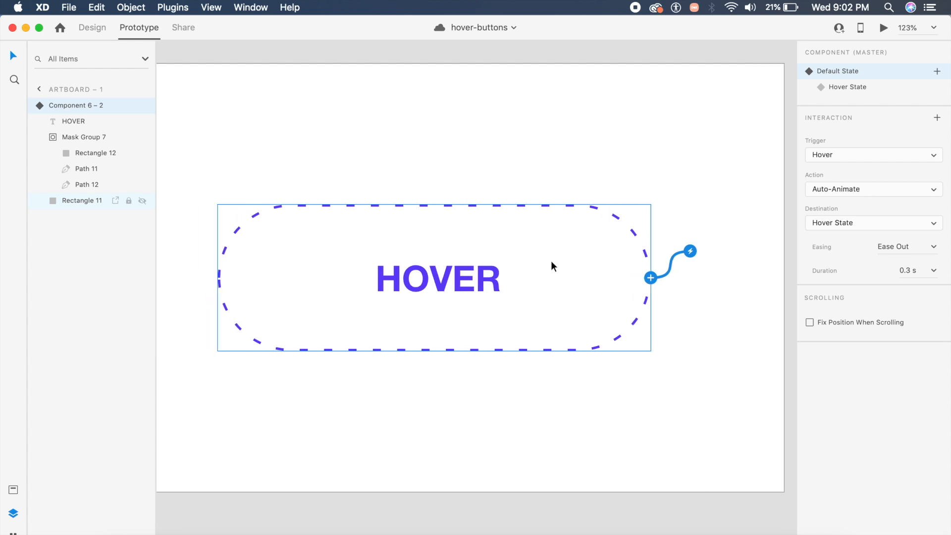
Set the component's interaction to a Hover trigger with the Auto-Animate action and Hover State as the destination.
{"action": "left_click", "coordinate": [894, 156]}
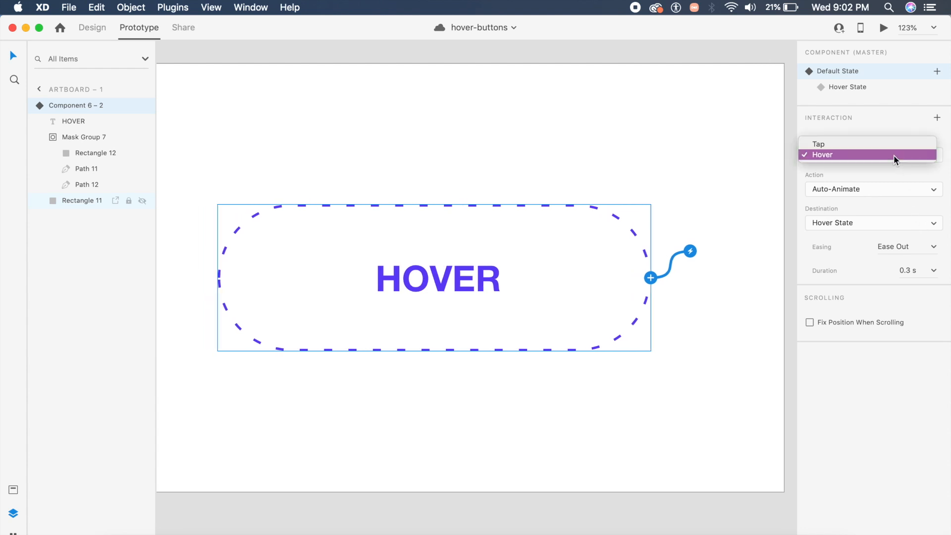
{"action": "left_click", "coordinate": [865, 156]}
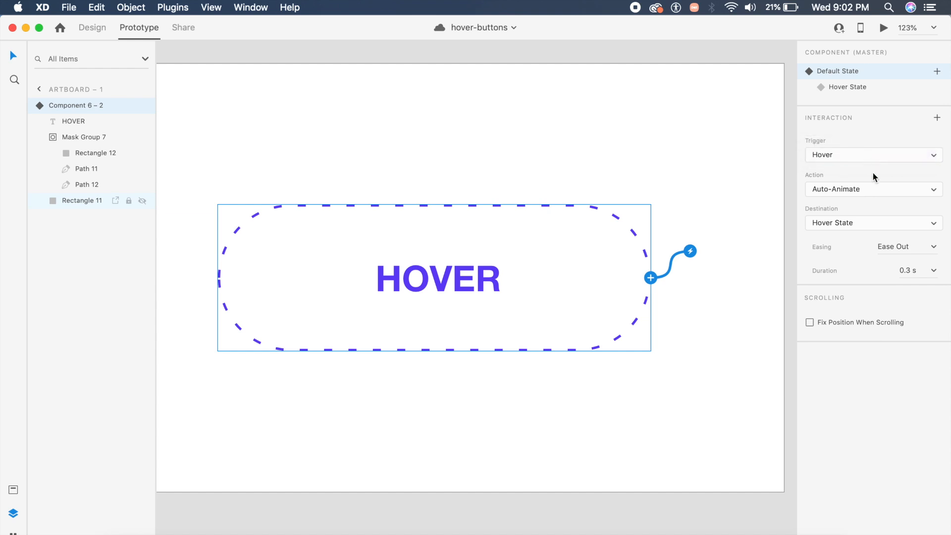
{"action": "left_click", "coordinate": [858, 189]}
{"action": "left_click", "coordinate": [858, 190]}
{"action": "left_click", "coordinate": [934, 226]}
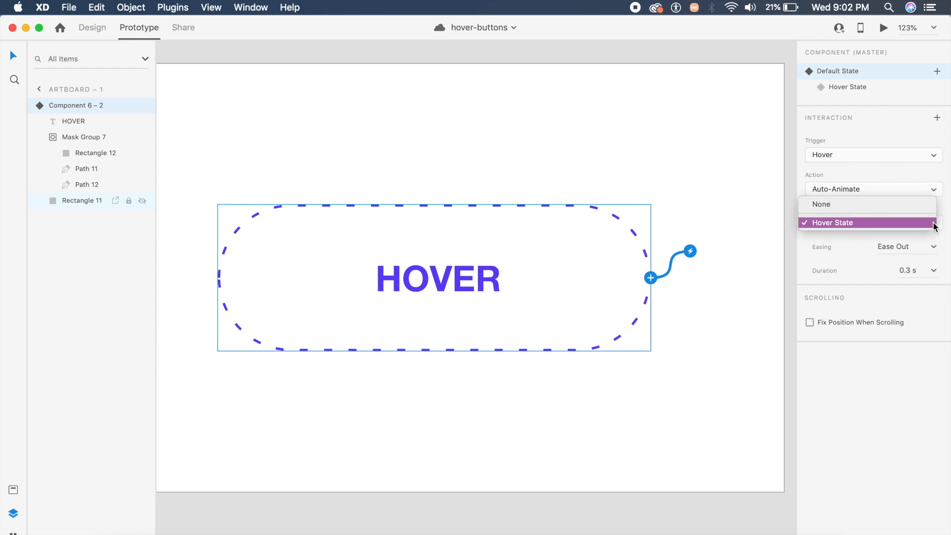
{"action": "left_click", "coordinate": [869, 226]}
Set the hover transition's easing to Ease In-Out and its duration to 0.6 s, and save the document.
{"action": "left_click", "coordinate": [932, 247]}
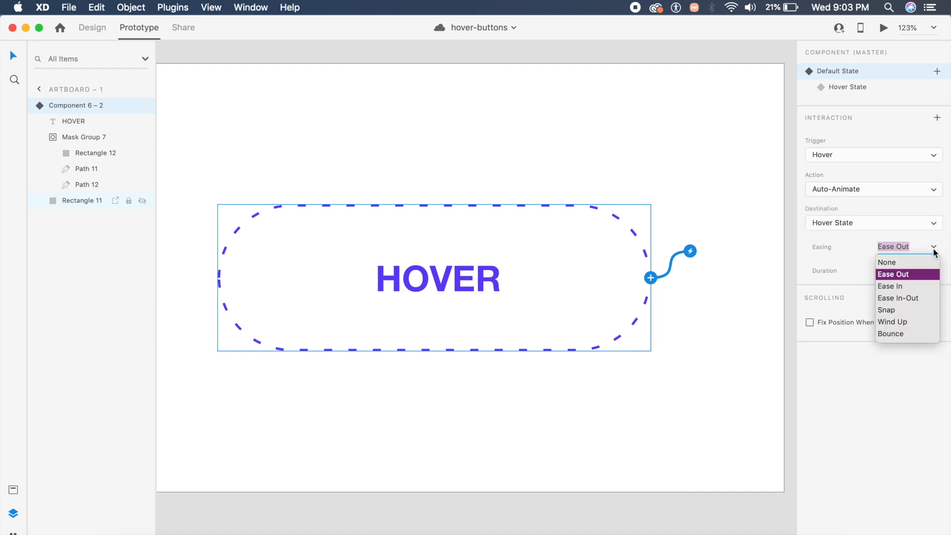
{"action": "left_click", "coordinate": [913, 298]}
{"action": "left_click", "coordinate": [919, 271]}
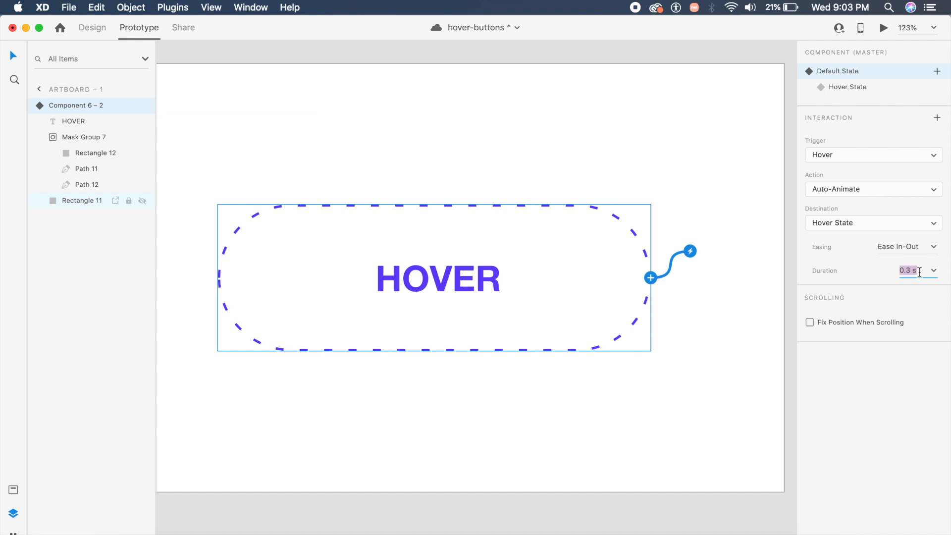
{"action": "key", "text": "Down"}
{"action": "type", "text": "6"}
{"action": "key", "text": "Return"}
{"action": "key", "text": "super+s"}
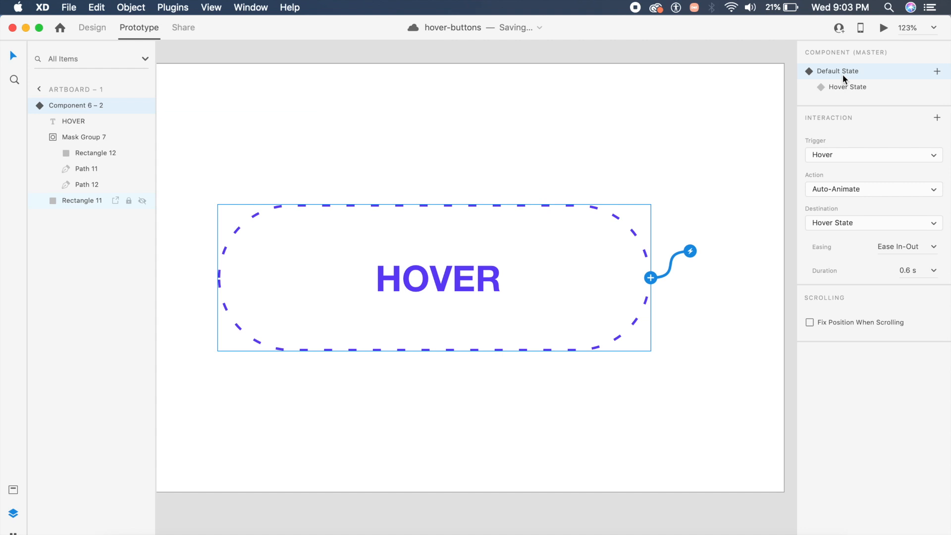
Preview the wave button's hover animation starting from its Default State, and close the preview.
{"action": "left_click", "coordinate": [829, 69]}
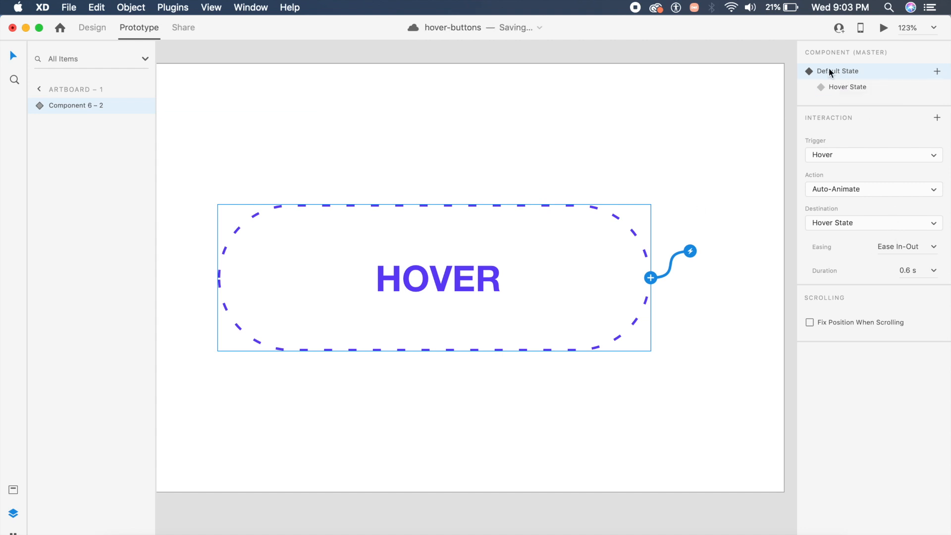
{"action": "left_click", "coordinate": [884, 27]}
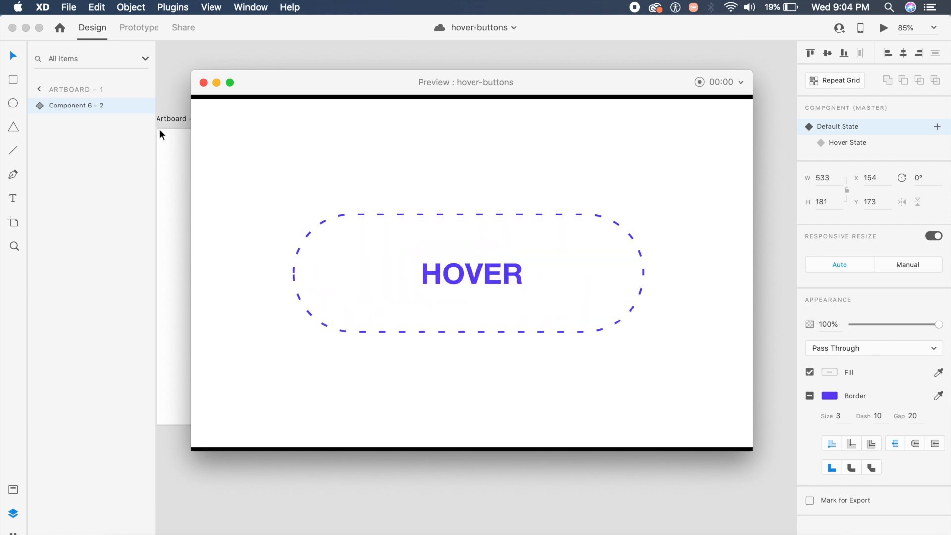
{"action": "left_click", "coordinate": [203, 82]}
Remove the border of the pill on Artboard – 2 and fill it with yellow, about #F8DF20.
{"action": "scroll", "coordinate": [335, 287], "scroll_direction": "down", "scroll_amount": 5}
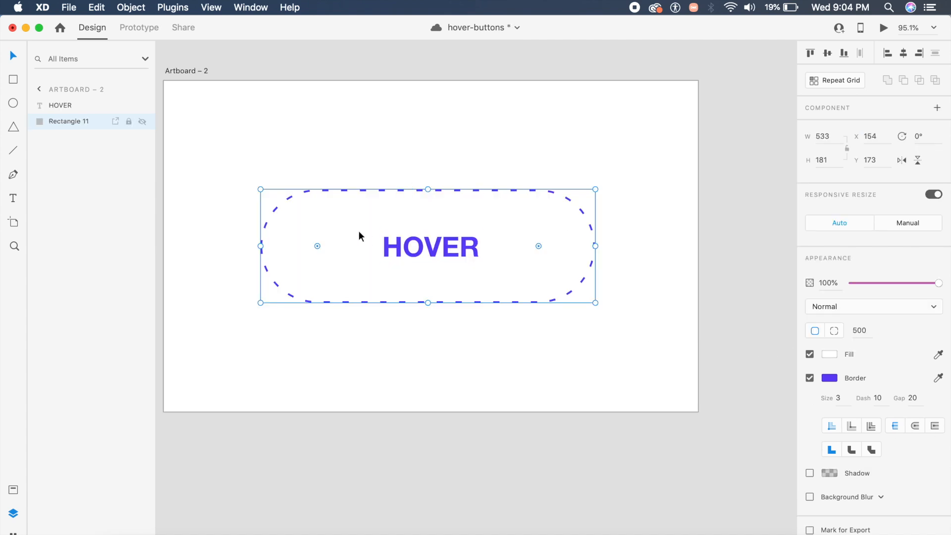
{"action": "scroll", "coordinate": [359, 233], "scroll_direction": "up", "scroll_amount": 3}
{"action": "left_click", "coordinate": [809, 378]}
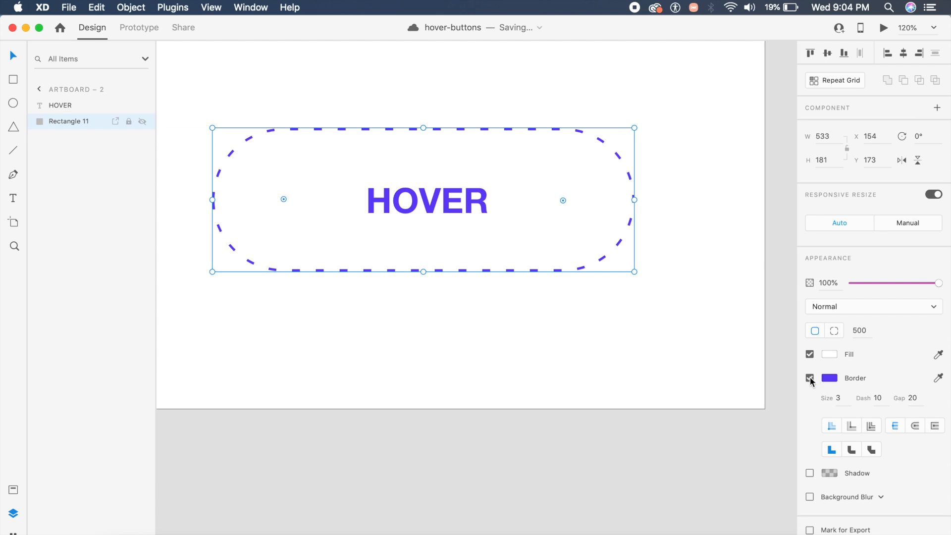
{"action": "left_click", "coordinate": [828, 355]}
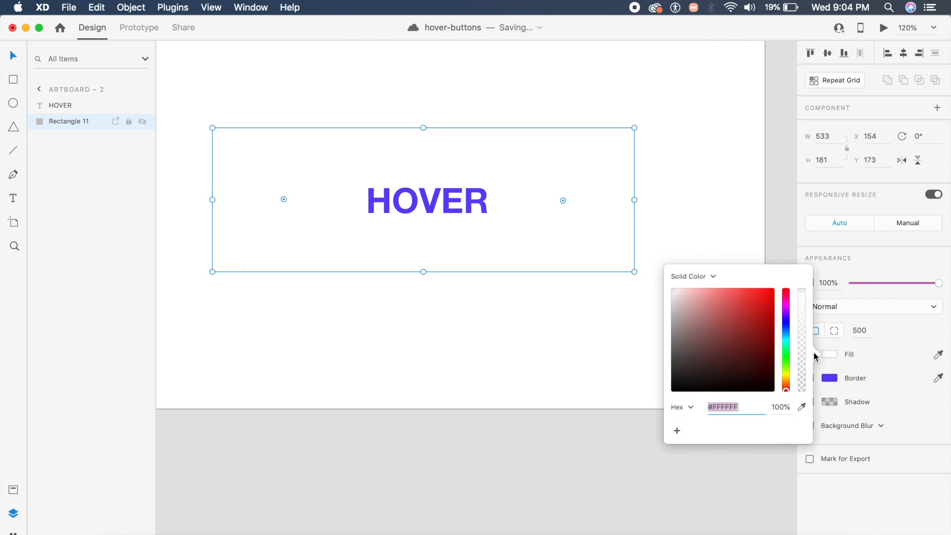
{"action": "left_click", "coordinate": [786, 378]}
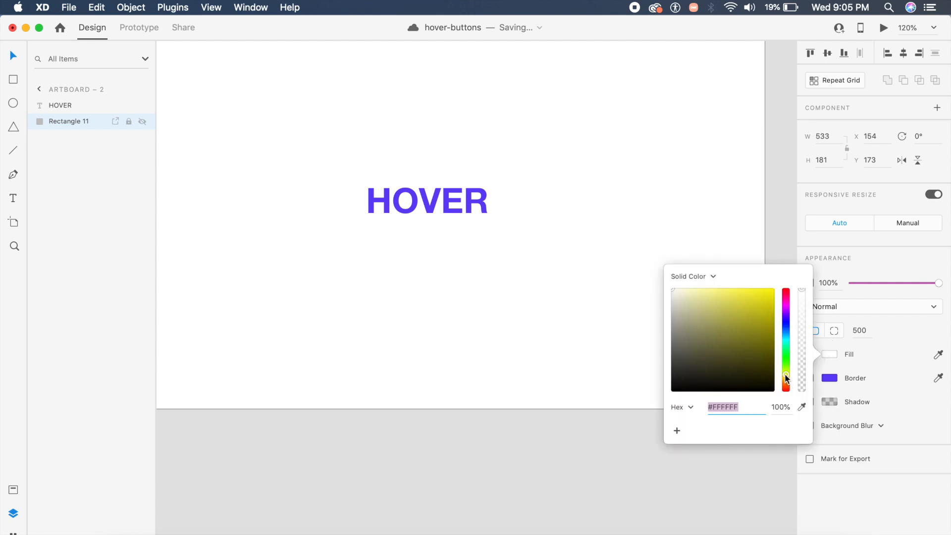
{"action": "left_click", "coordinate": [760, 291]}
{"action": "left_click", "coordinate": [786, 378]}
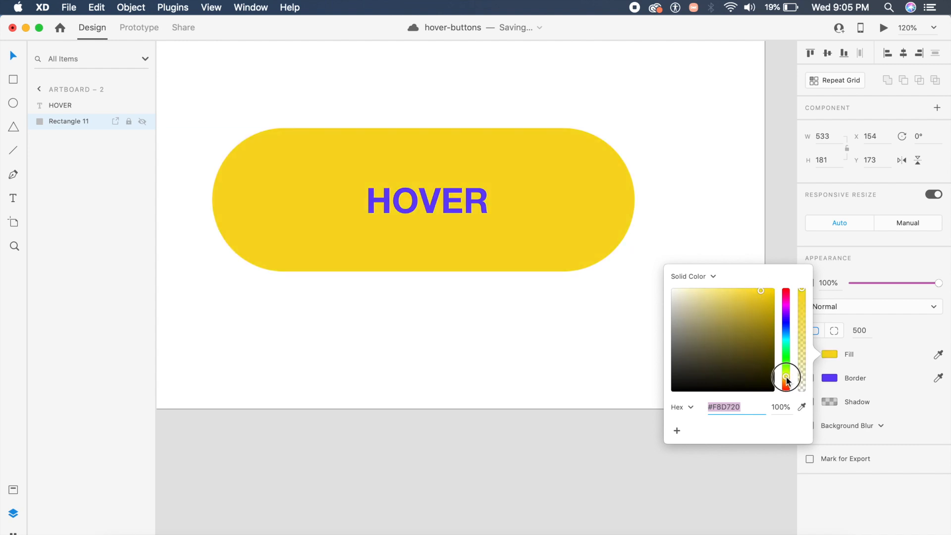
{"action": "left_click", "coordinate": [785, 377]}
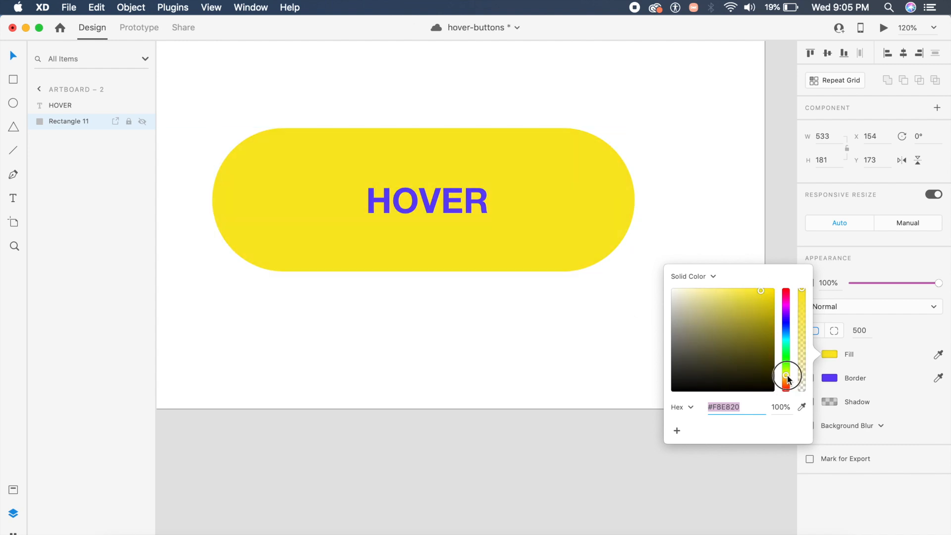
Sample the pill's yellow as the fill of the HOVER text and darken it to an olive shade, about #7E710F.
{"action": "left_click", "coordinate": [455, 208]}
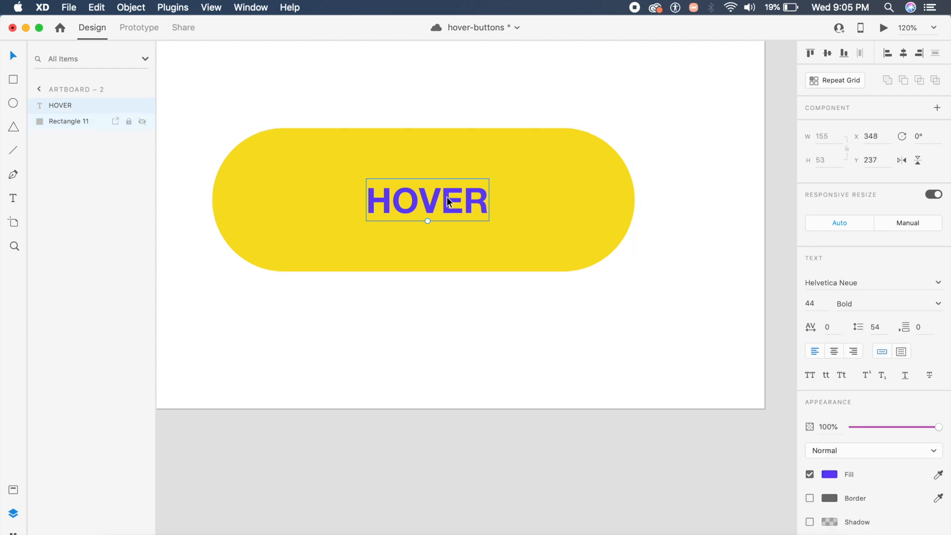
{"action": "left_click", "coordinate": [830, 476]}
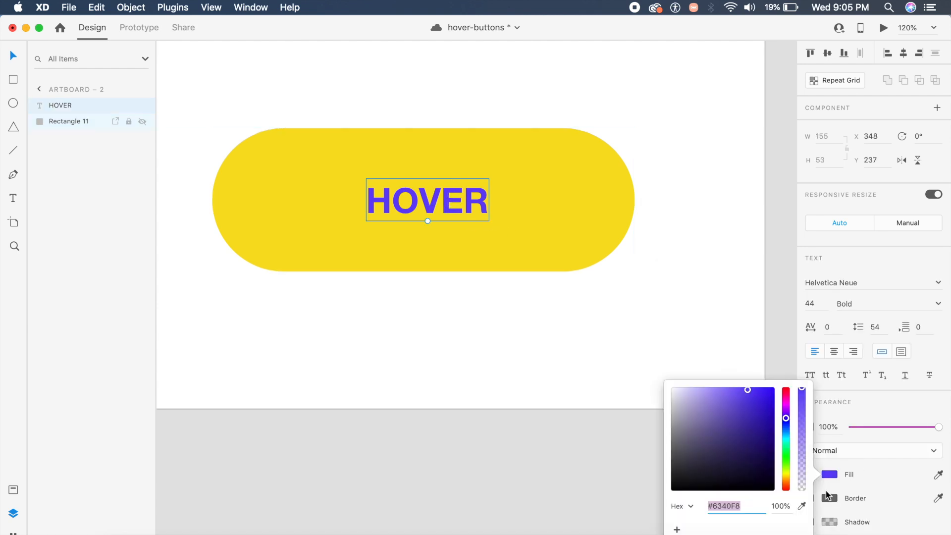
{"action": "left_click", "coordinate": [801, 505]}
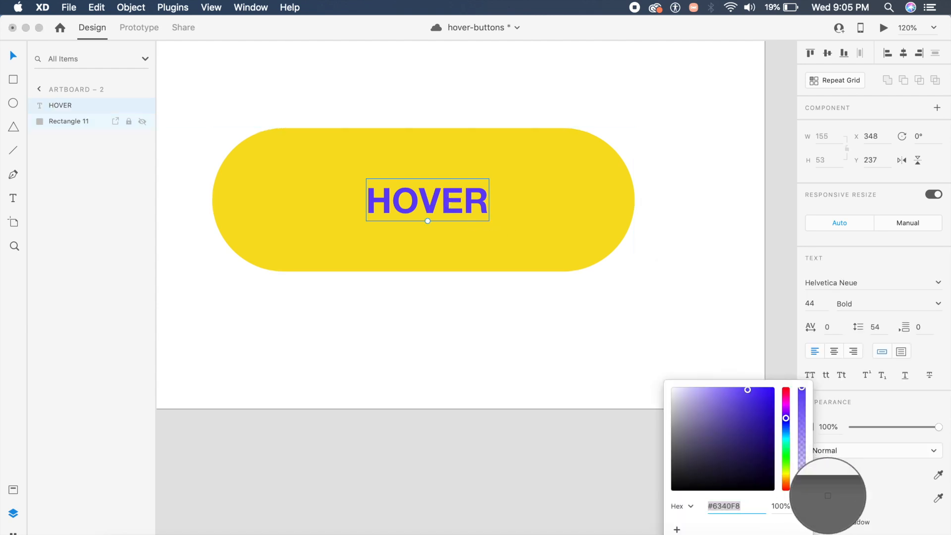
{"action": "left_click", "coordinate": [525, 251]}
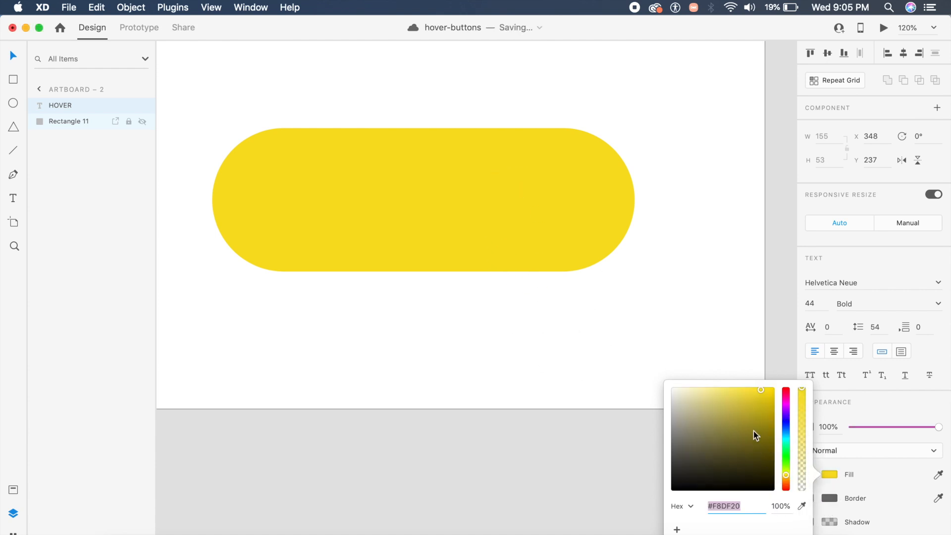
{"action": "left_click_drag", "start_coordinate": [765, 434], "coordinate": [762, 440]}
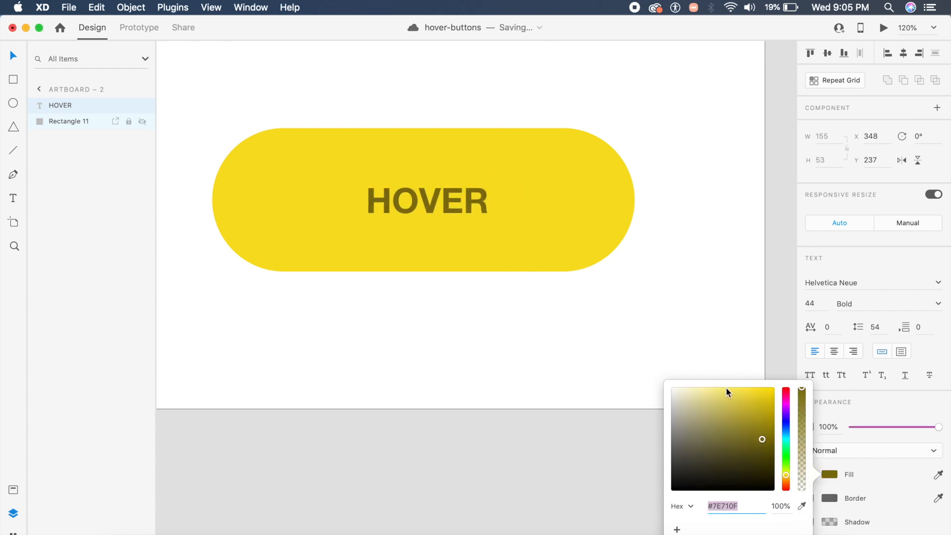
{"action": "left_click", "coordinate": [600, 335]}
Move the pointer hand image onto the pill's lower right edge at about X 589, Y 304, and save the document.
{"action": "scroll", "coordinate": [600, 331], "scroll_direction": "down", "scroll_amount": 3}
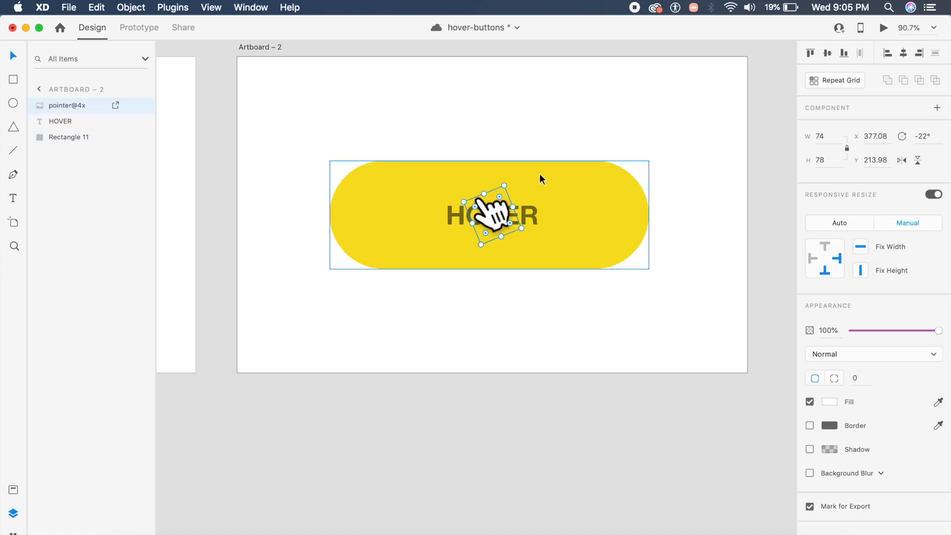
{"action": "left_click_drag", "start_coordinate": [497, 222], "coordinate": [617, 277]}
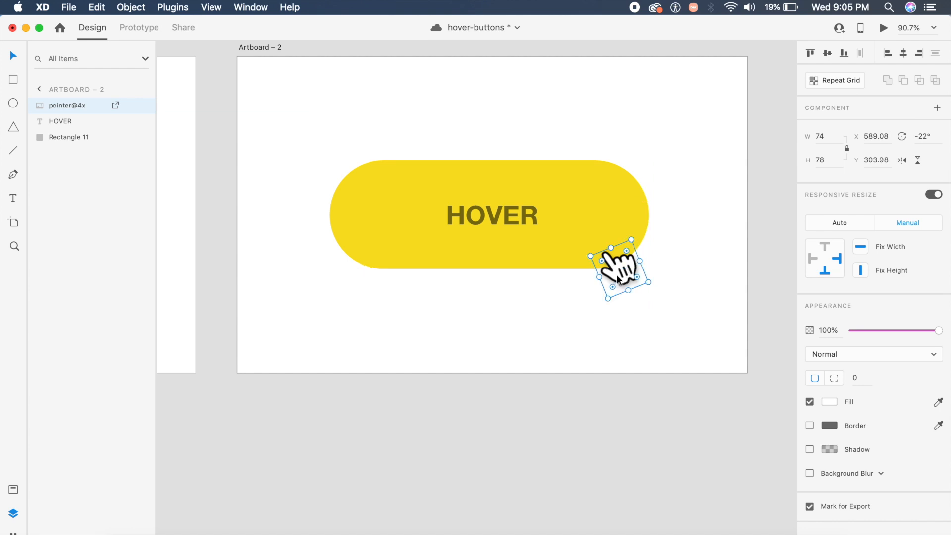
{"action": "key", "text": "super+s"}
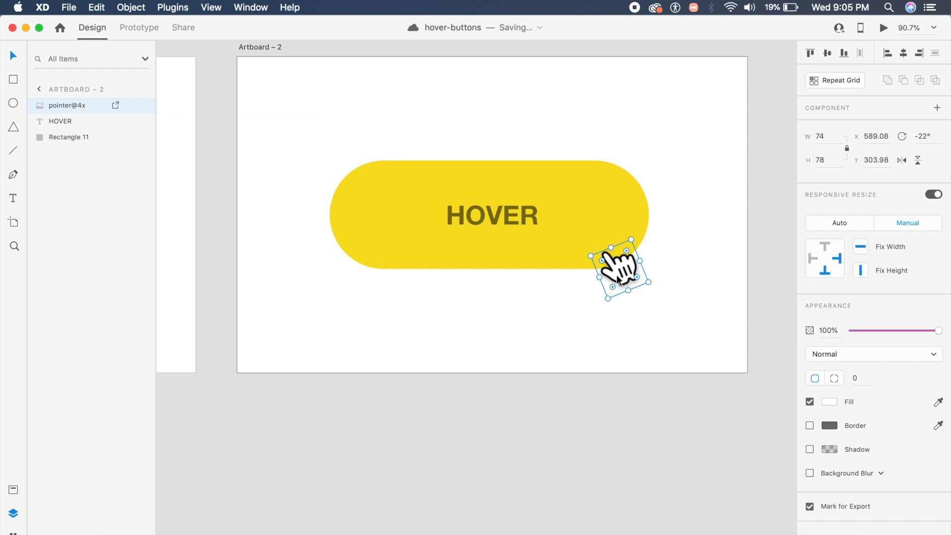
{"action": "mouse_move", "coordinate": [616, 274]}
{"action": "left_mouse_down"}
{"action": "mouse_move", "coordinate": [619, 284]}
{"action": "mouse_move", "coordinate": [620, 272]}
{"action": "left_mouse_up"}
Duplicate the yellow pill below the original and give the copy a darker shadow with a Y offset of 24 and a blur of 48.
{"action": "scroll", "coordinate": [588, 258], "scroll_direction": "up", "scroll_amount": 2}
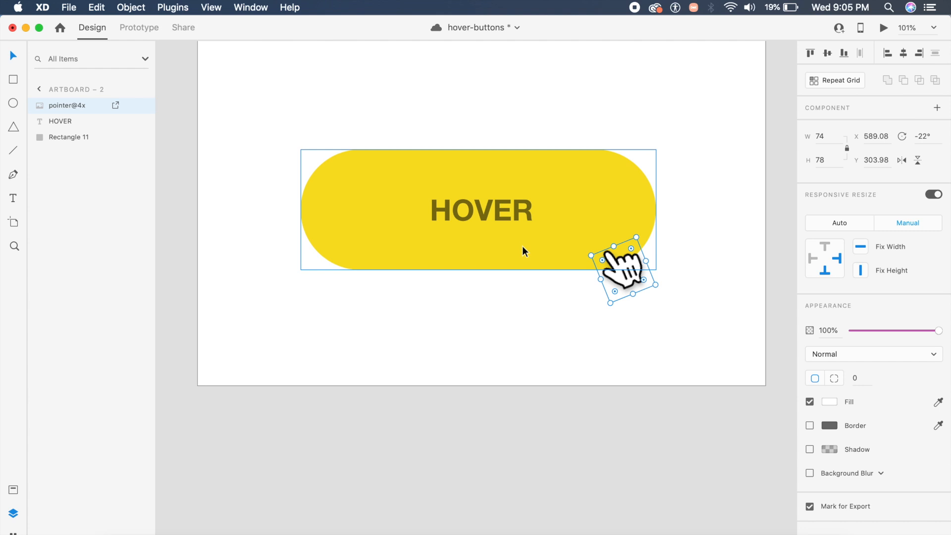
{"action": "left_click_drag", "start_coordinate": [522, 245], "coordinate": [523, 379]}
{"action": "left_click", "coordinate": [809, 402]}
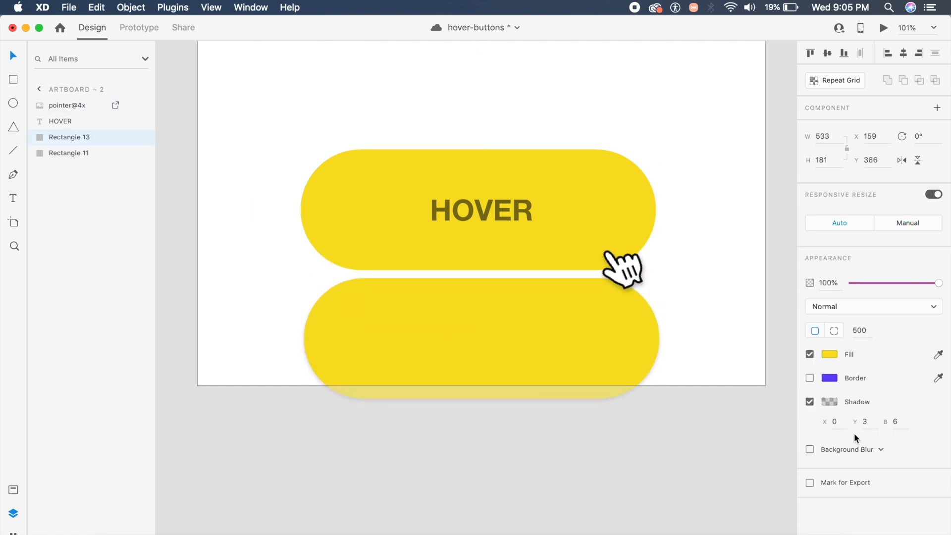
{"action": "left_click", "coordinate": [873, 424]}
{"action": "type", "text": "24"}
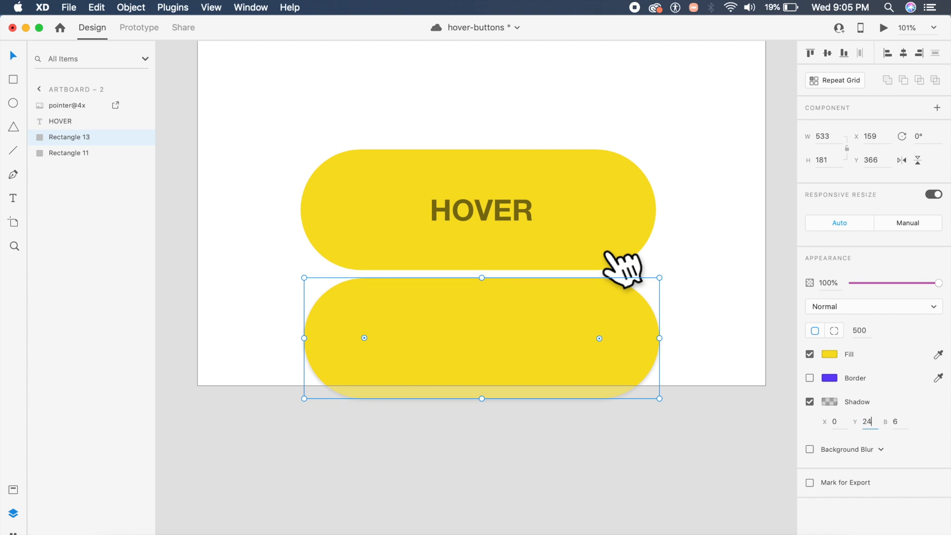
{"action": "left_click", "coordinate": [896, 422]}
{"action": "key", "text": "Return"}
{"action": "left_click", "coordinate": [829, 401]}
{"action": "left_click_drag", "start_coordinate": [801, 412], "coordinate": [803, 410]}
{"action": "left_click", "coordinate": [605, 429]}
Place the shadowed pill copy exactly behind the original at X 154, Y 173 and reduce its opacity to 0%.
{"action": "left_click_drag", "start_coordinate": [581, 348], "coordinate": [576, 219]}
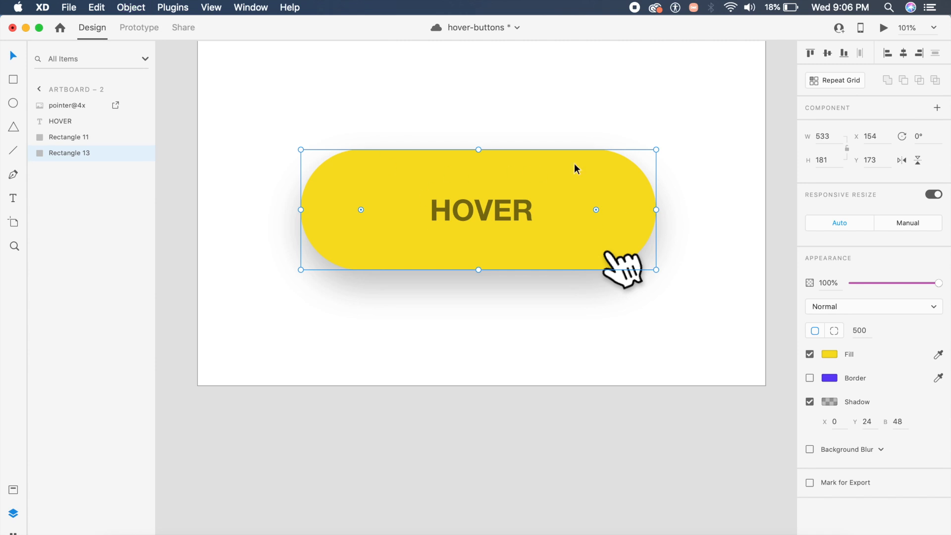
{"action": "left_click", "coordinate": [668, 147]}
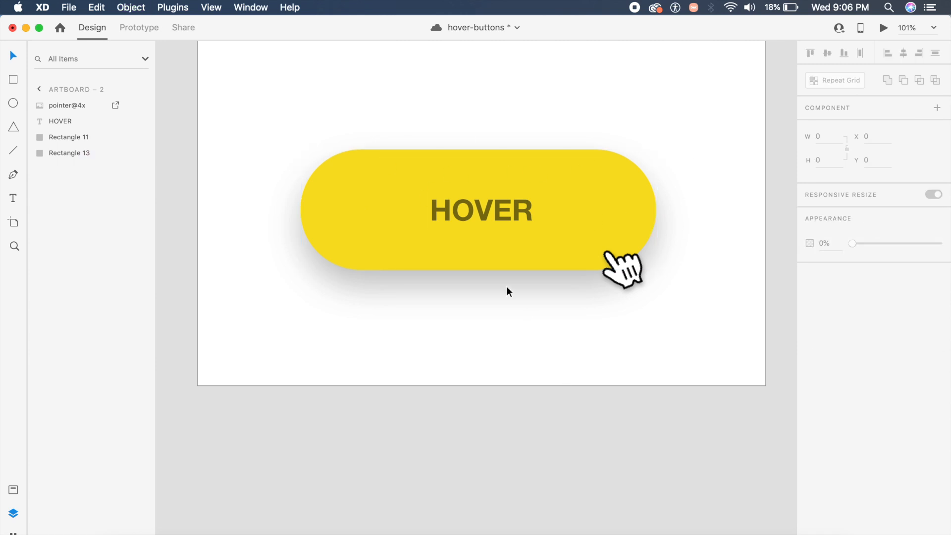
{"action": "left_click", "coordinate": [82, 150]}
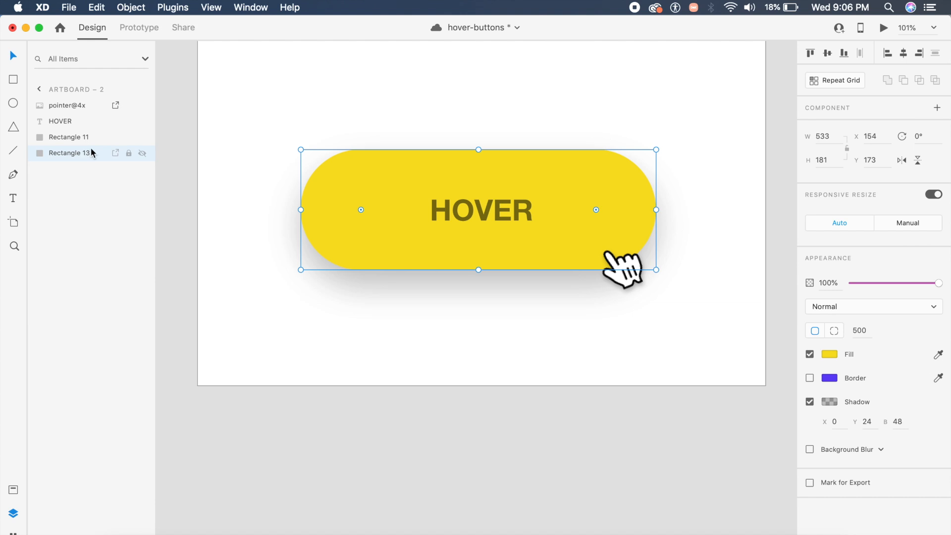
{"action": "left_click_drag", "start_coordinate": [870, 281], "coordinate": [777, 282]}
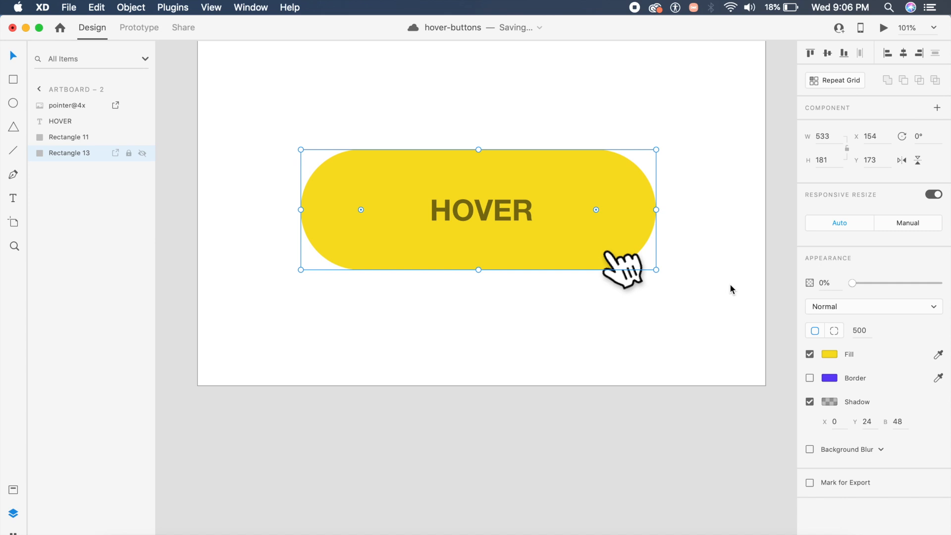
Draw a circle about 138 by 138 over the pointer hand and position it at about X 549, Y 253.
{"action": "left_click_drag", "start_coordinate": [545, 217], "coordinate": [637, 310]}
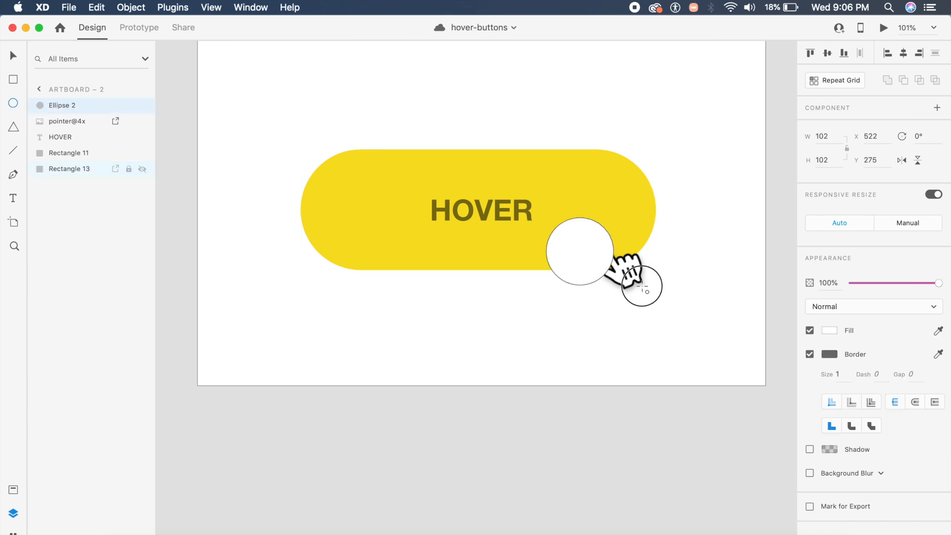
{"action": "key", "text": "Escape"}
{"action": "left_click_drag", "start_coordinate": [581, 280], "coordinate": [596, 268]}
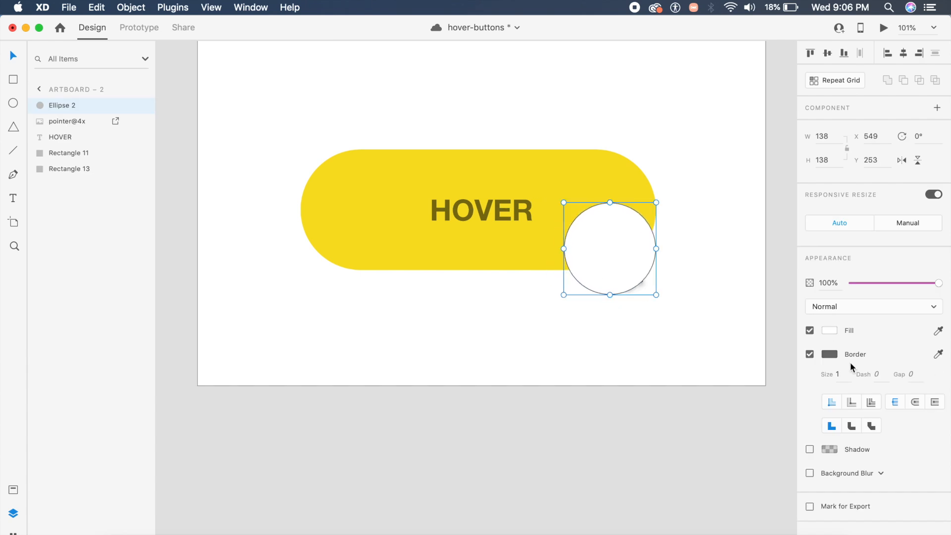
Remove the circle's border and fill it with the dark olive sampled from the HOVER text.
{"action": "left_click", "coordinate": [809, 354]}
{"action": "left_click", "coordinate": [937, 331]}
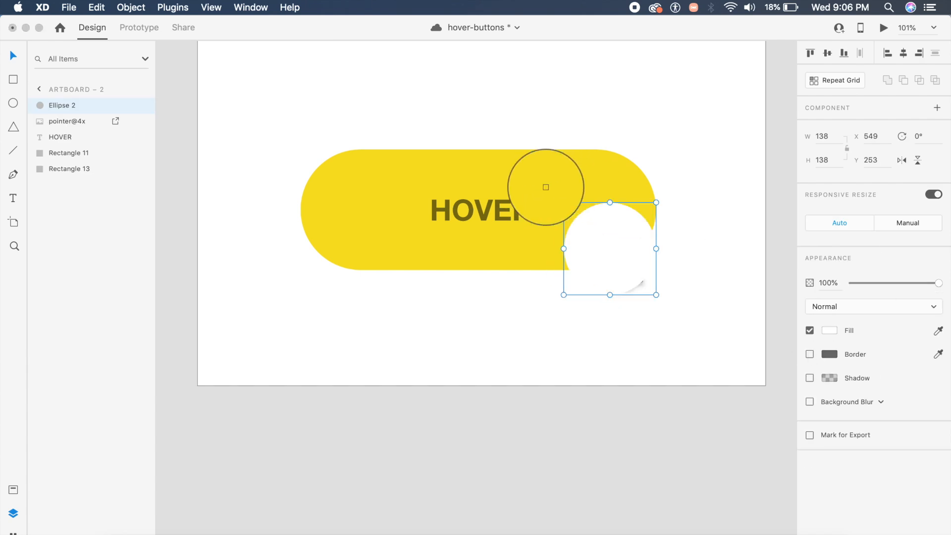
{"action": "left_click", "coordinate": [526, 210]}
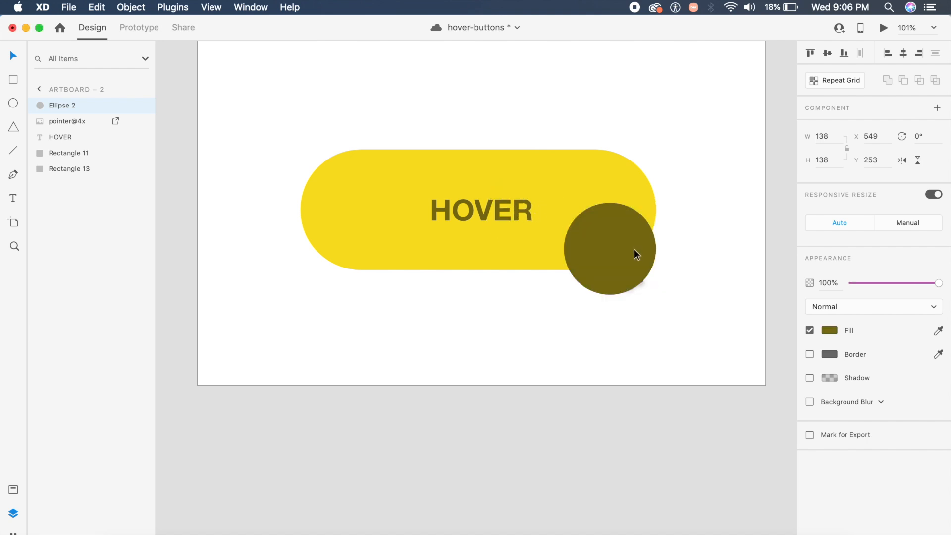
Set the circle's opacity to 10% and select the yellow pill, Rectangle 11.
{"action": "left_click", "coordinate": [833, 286]}
{"action": "type", "text": "10"}
{"action": "key", "text": "Return"}
{"action": "left_click", "coordinate": [611, 259]}
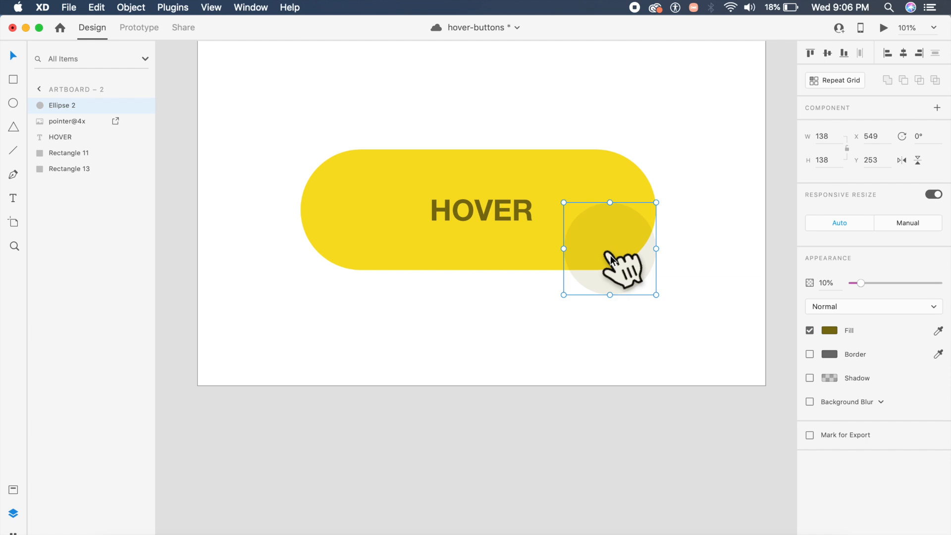
{"action": "left_click", "coordinate": [549, 254]}
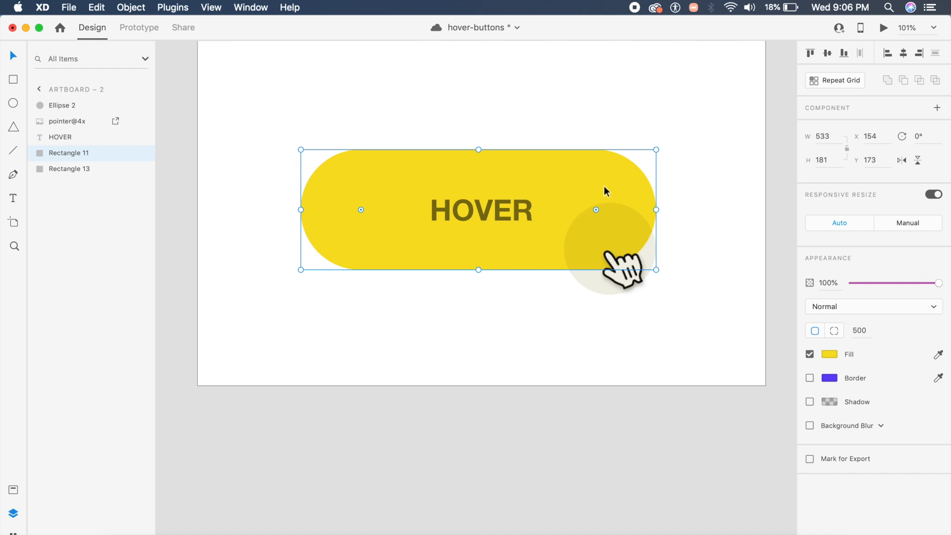
Duplicate the yellow pill, bring the copy to the front and use it to mask the translucent circle.
{"action": "key", "text": "super+d"}
{"action": "key", "text": "shift+super+bracketright"}
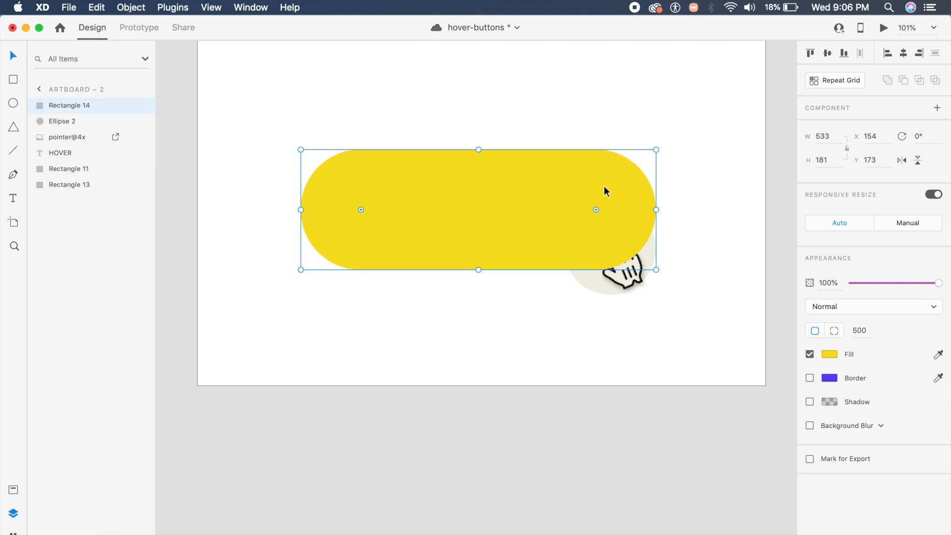
{"action": "left_click", "coordinate": [594, 287], "text": "shift"}
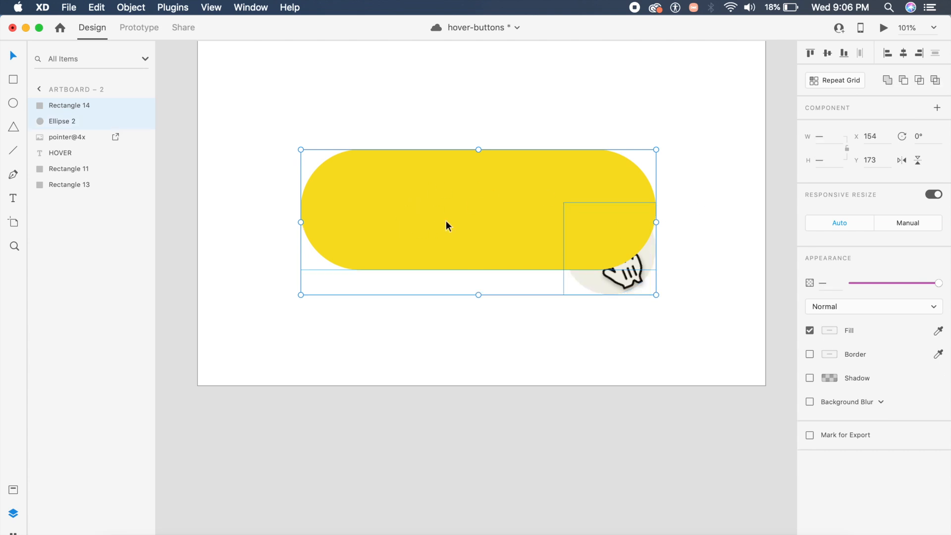
{"action": "key", "text": "shift+super+m"}
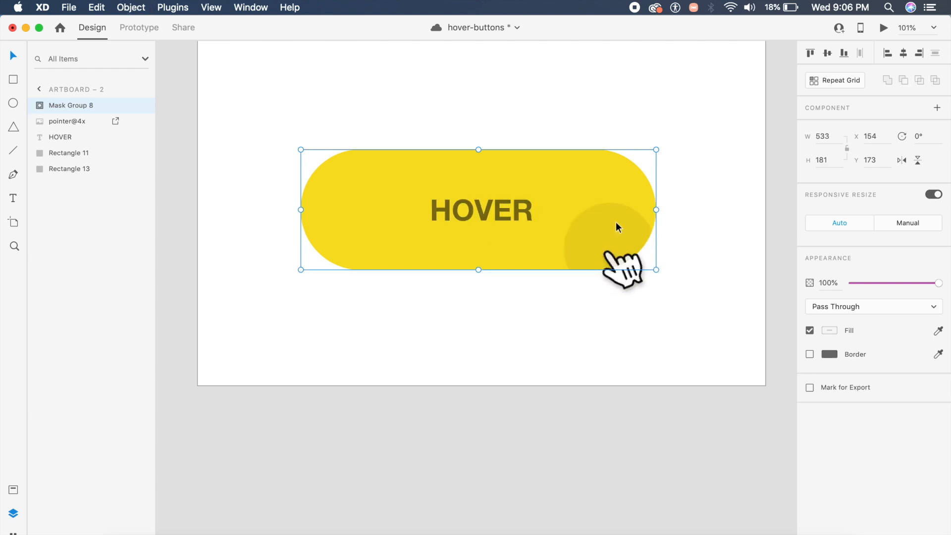
Bring the pointer hand image to the front, above the masked circle.
{"action": "left_click", "coordinate": [629, 272]}
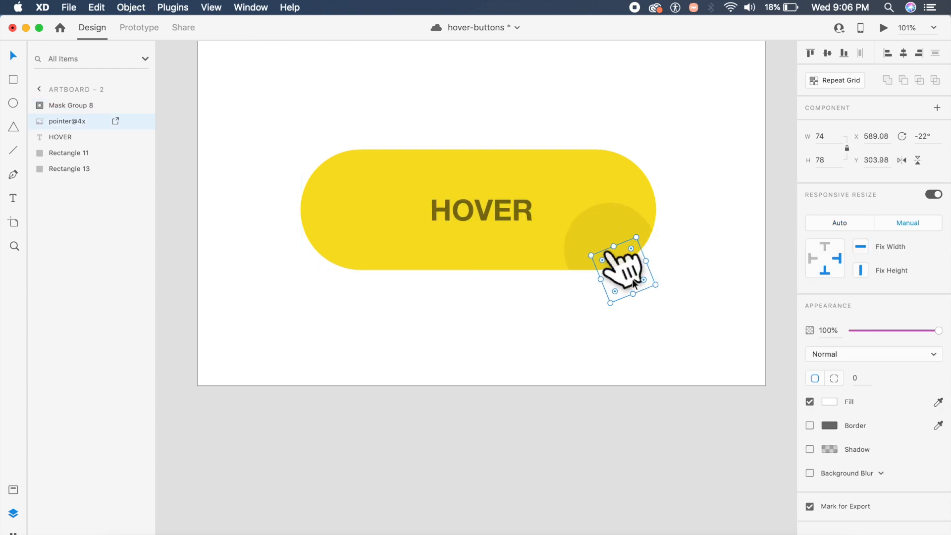
{"action": "key", "text": "shift+super+bracketright"}
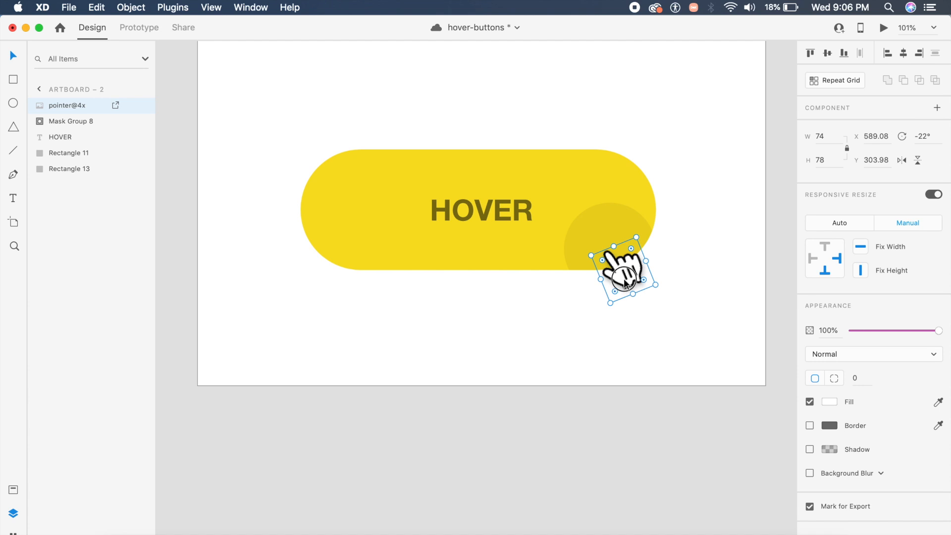
{"action": "left_click", "coordinate": [708, 232]}
Inside the mask group, set the circle's opacity to 0% and move it to about X 601, Y 308.
{"action": "double_click", "coordinate": [597, 242]}
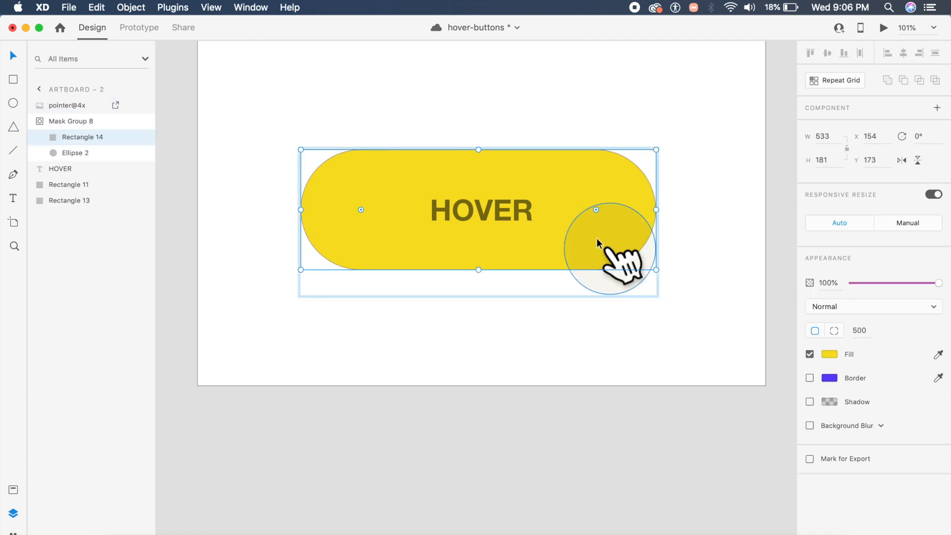
{"action": "left_click", "coordinate": [596, 242]}
{"action": "left_click_drag", "start_coordinate": [860, 284], "coordinate": [844, 283]}
{"action": "left_click_drag", "start_coordinate": [606, 232], "coordinate": [641, 269]}
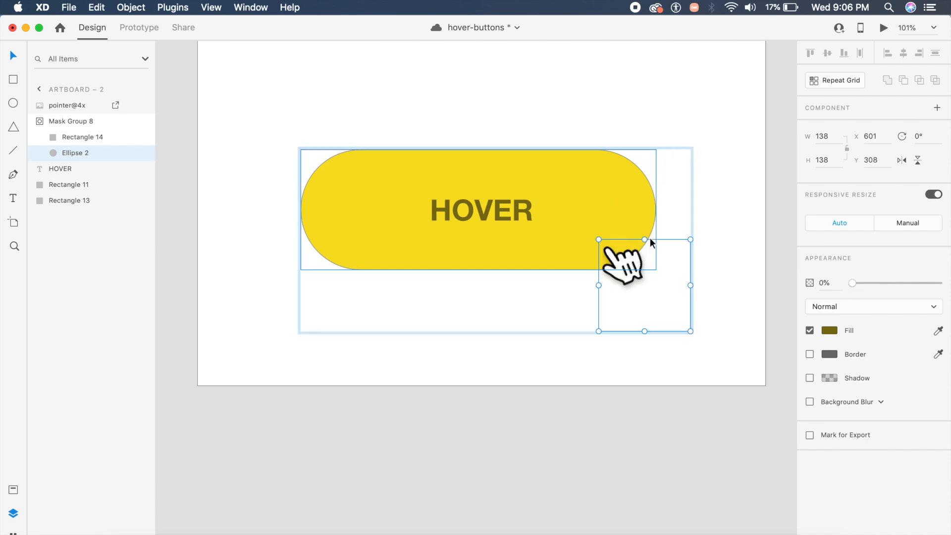
{"action": "left_click", "coordinate": [687, 216]}
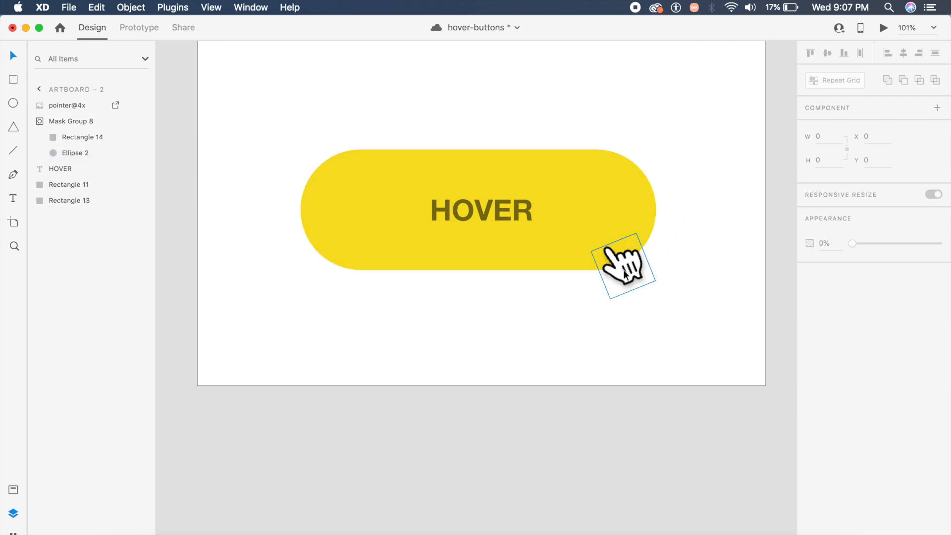
Enlarge the pointer hand to about 106 by 112 at about X 575, Y 307 and set its opacity to 0%.
{"action": "left_click", "coordinate": [625, 274]}
{"action": "mouse_move", "coordinate": [634, 287]}
{"action": "left_mouse_down"}
{"action": "mouse_move", "coordinate": [634, 314]}
{"action": "mouse_move", "coordinate": [632, 283]}
{"action": "mouse_move", "coordinate": [631, 296]}
{"action": "left_mouse_up"}
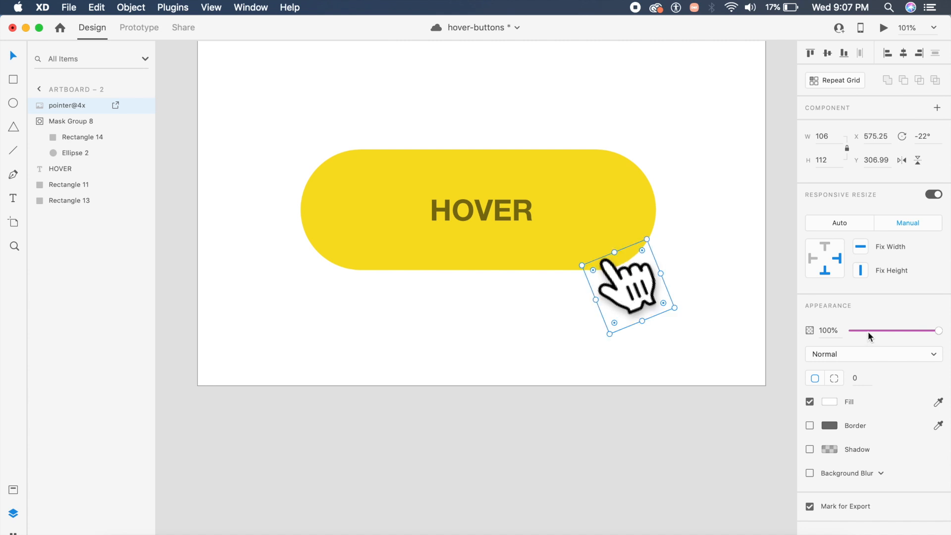
{"action": "left_click_drag", "start_coordinate": [868, 330], "coordinate": [852, 330]}
Turn all the yellow button's elements into a component and add a Hover State to it.
{"action": "left_click_drag", "start_coordinate": [272, 102], "coordinate": [691, 373]}
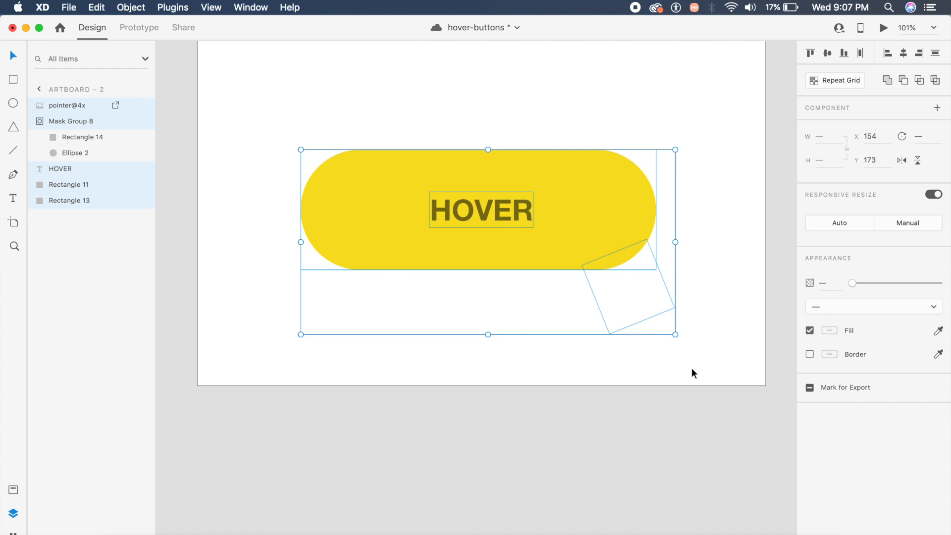
{"action": "key", "text": "super+k"}
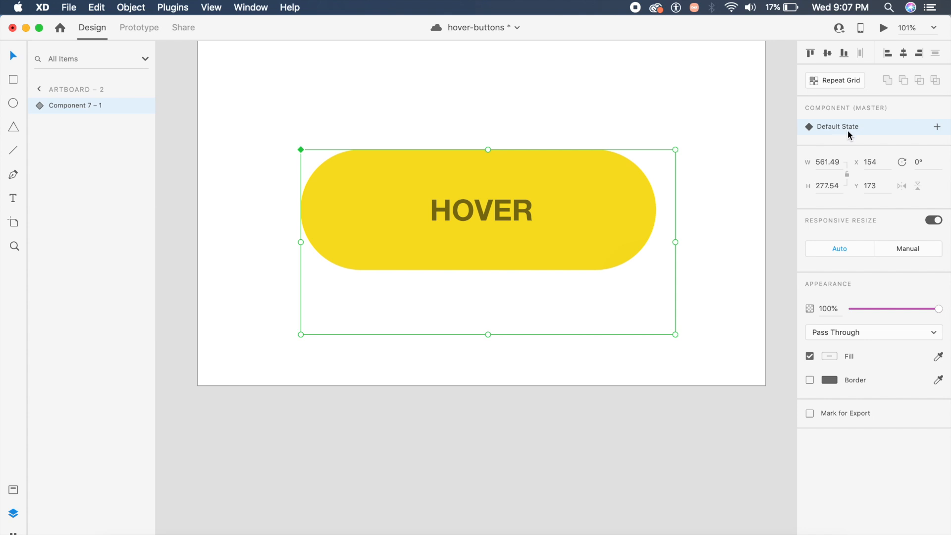
{"action": "left_click", "coordinate": [936, 128]}
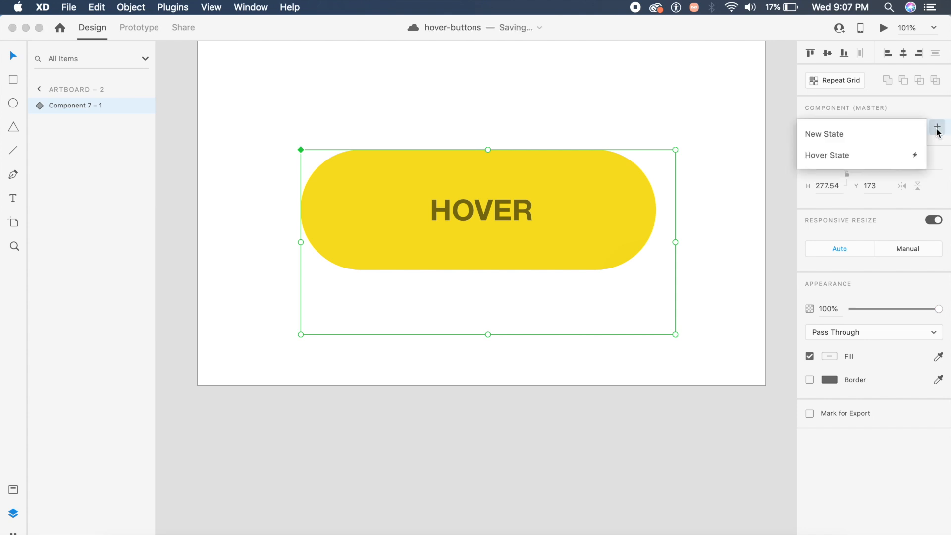
{"action": "left_click", "coordinate": [871, 154]}
{"action": "key", "text": "Return"}
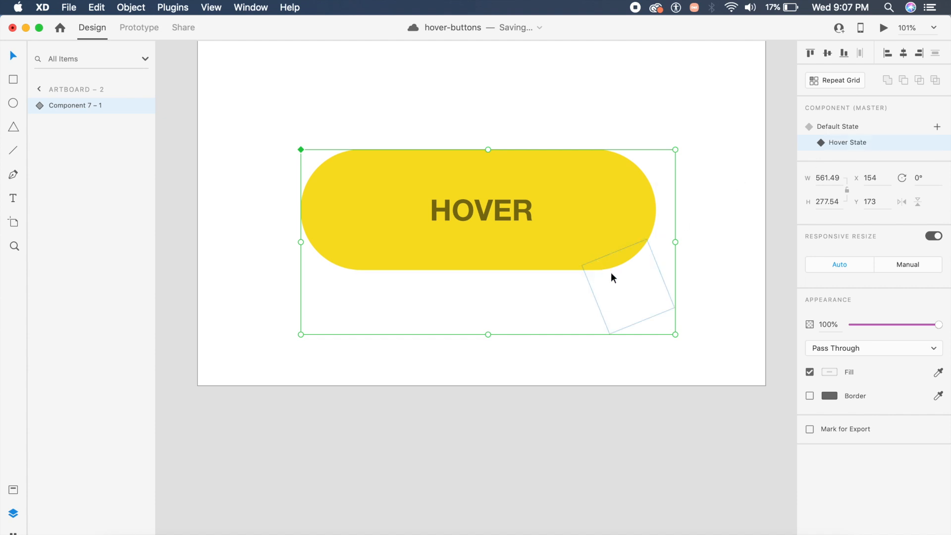
In the Hover State, set the opacity of the shadowed pill, Rectangle 13, to 79%.
{"action": "double_click", "coordinate": [567, 241]}
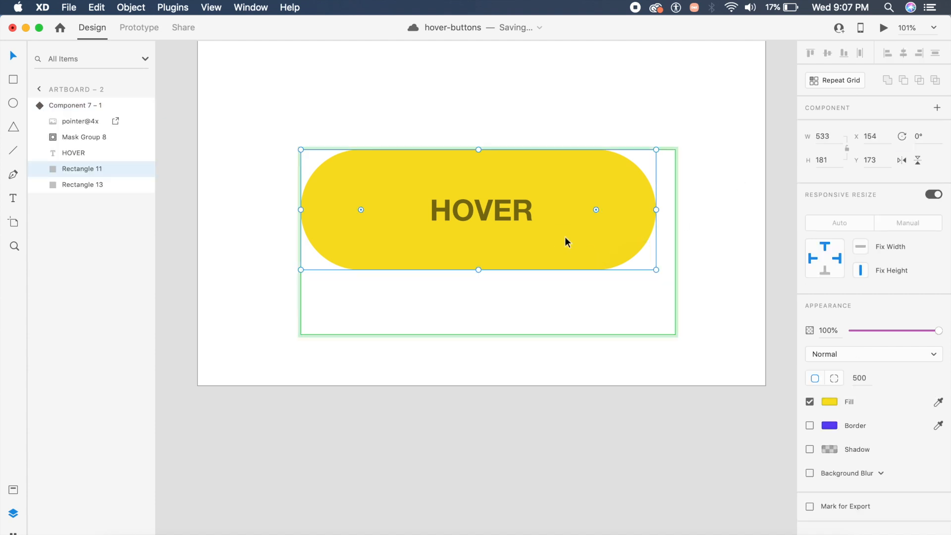
{"action": "left_click", "coordinate": [75, 183]}
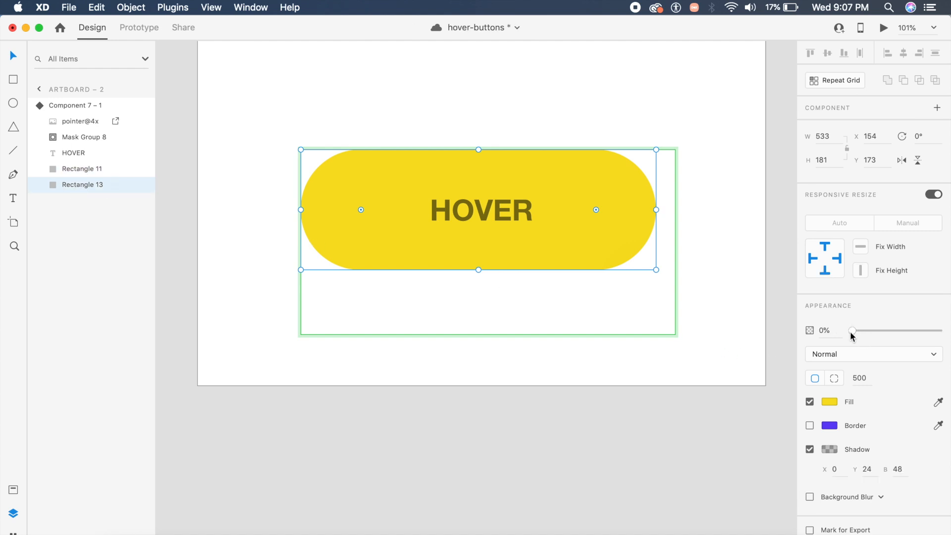
{"action": "left_click_drag", "start_coordinate": [852, 330], "coordinate": [938, 330]}
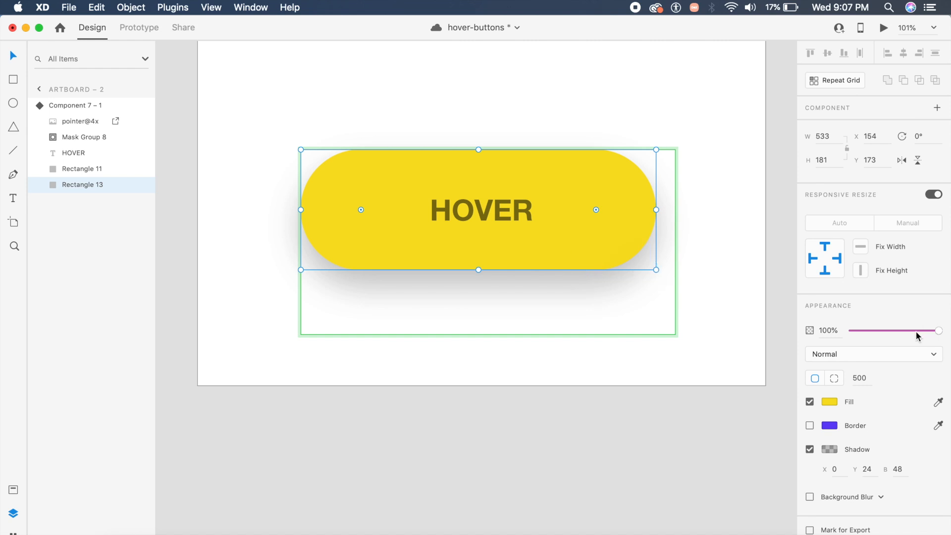
{"action": "mouse_move", "coordinate": [917, 335]}
{"action": "left_mouse_down"}
{"action": "mouse_move", "coordinate": [891, 335]}
{"action": "mouse_move", "coordinate": [920, 330]}
{"action": "left_mouse_up"}
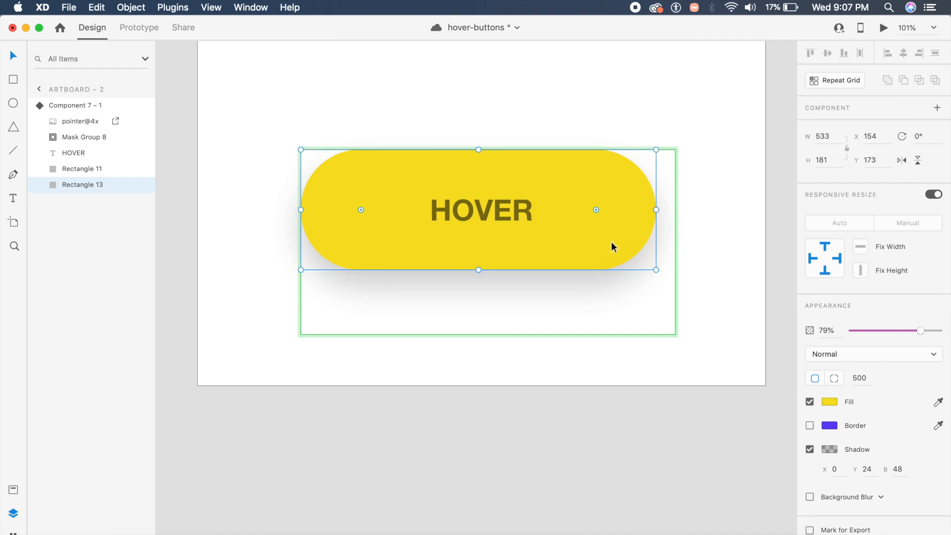
Set the hover-state pointer hand's opacity to 100% and shrink it to about 76 by 79 at about X 587, Y 290.
{"action": "left_click", "coordinate": [639, 253]}
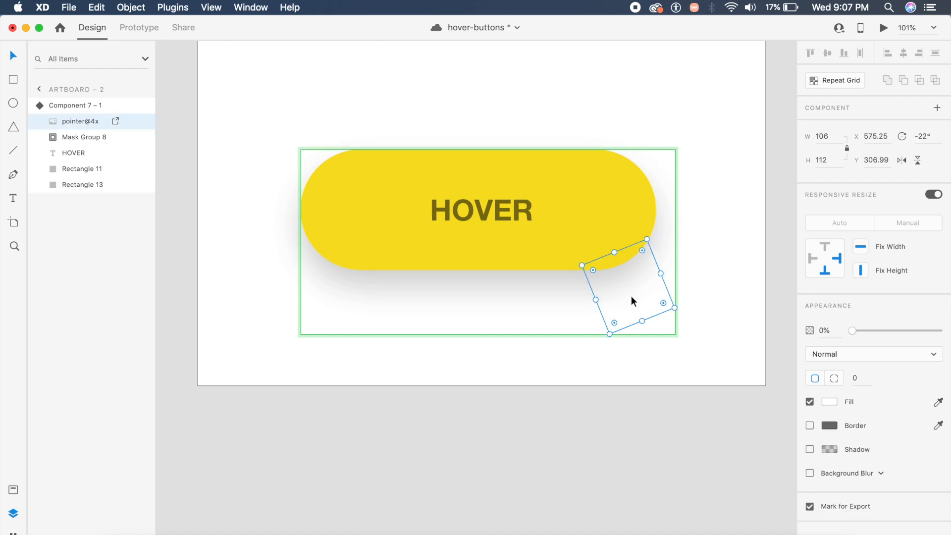
{"action": "left_click", "coordinate": [890, 330]}
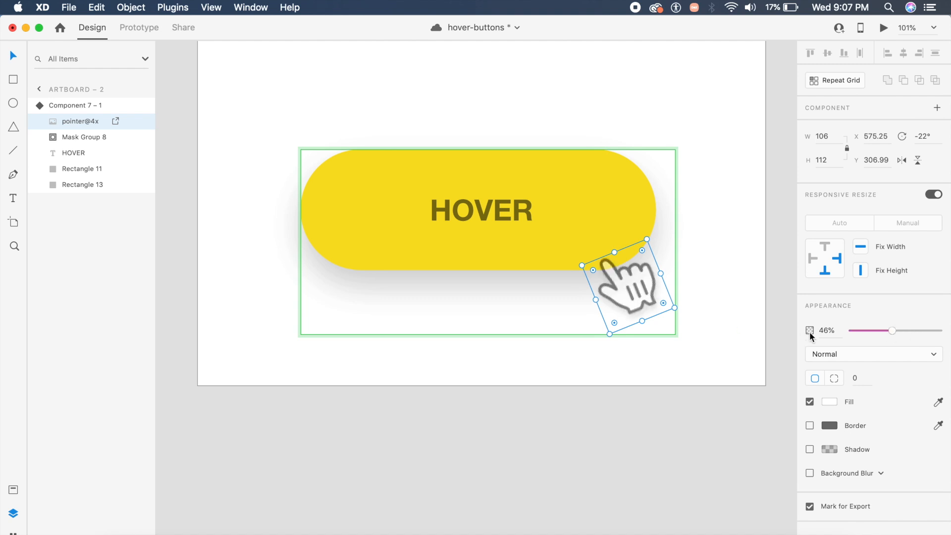
{"action": "left_click_drag", "start_coordinate": [891, 330], "coordinate": [943, 330]}
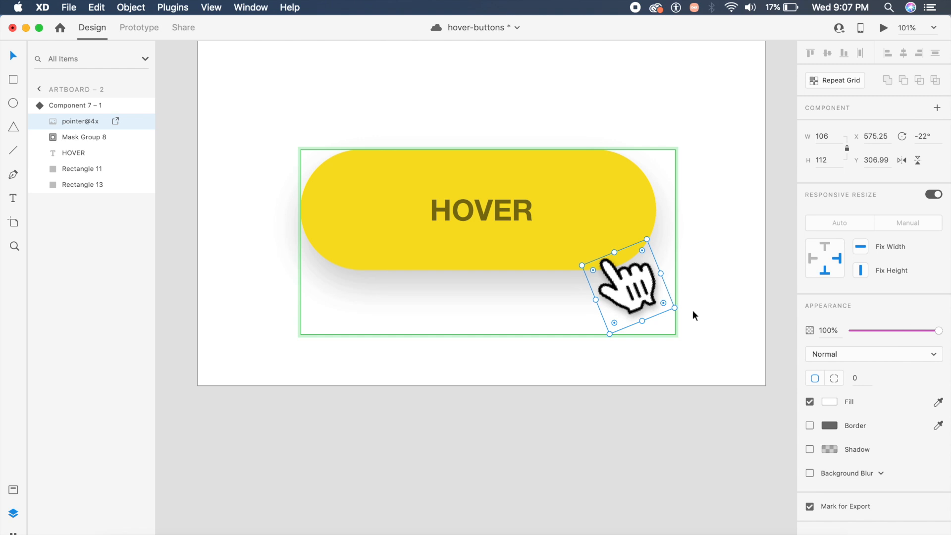
{"action": "left_click_drag", "start_coordinate": [642, 321], "coordinate": [638, 271]}
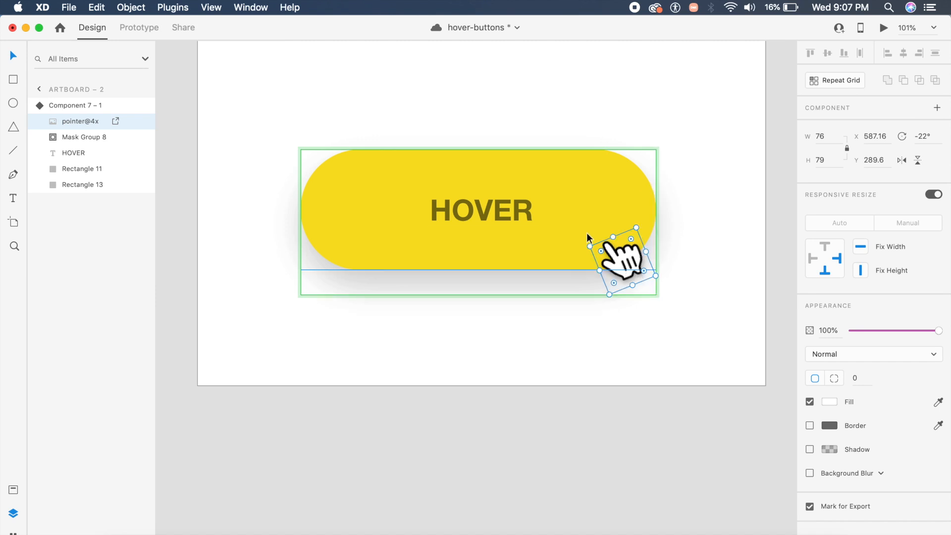
Select the circle inside the hover state's mask group and set its opacity to 10%.
{"action": "mouse_move", "coordinate": [148, 157]}
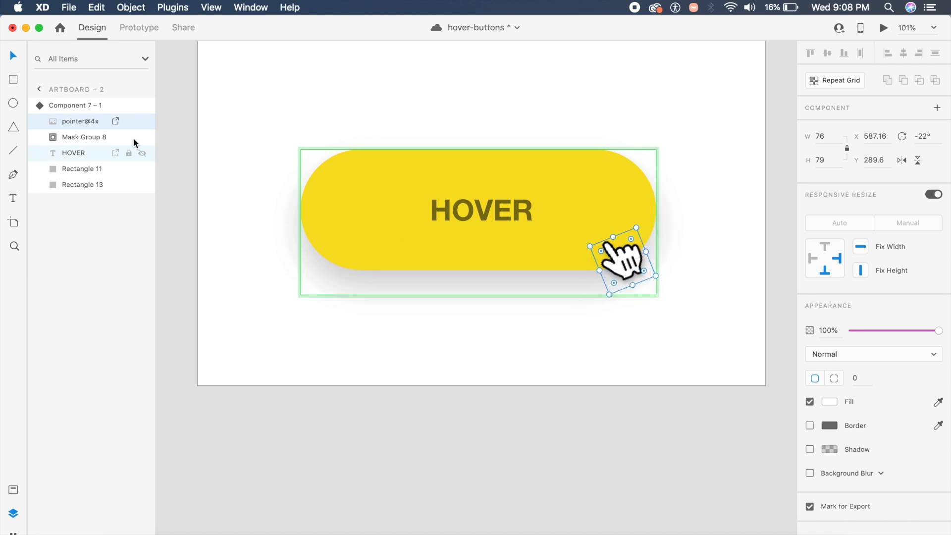
{"action": "left_click", "coordinate": [58, 138]}
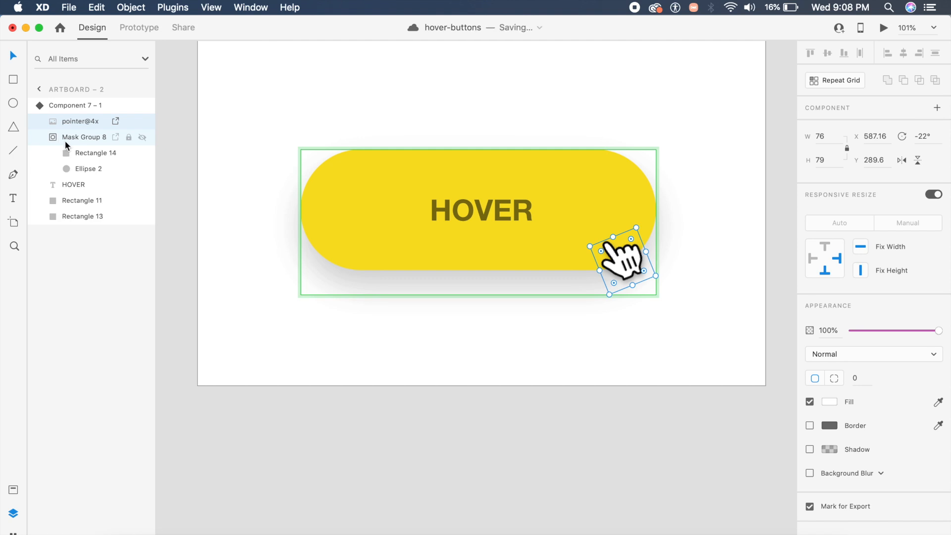
{"action": "left_click", "coordinate": [89, 169]}
{"action": "left_click_drag", "start_coordinate": [853, 330], "coordinate": [939, 331]}
{"action": "left_click", "coordinate": [827, 330]}
{"action": "type", "text": "10"}
{"action": "key", "text": "Return"}
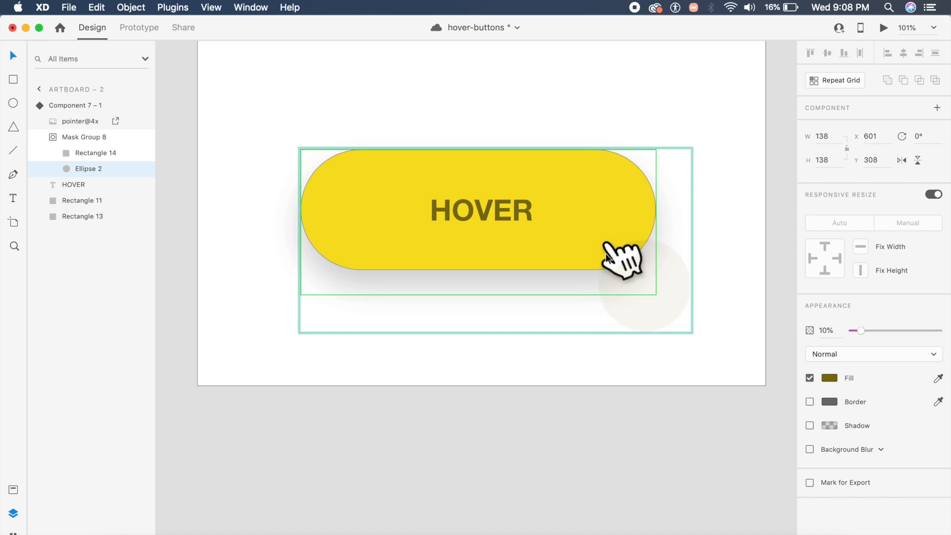
Move the masked circle behind the pointer hand to about X 549, Y 239.
{"action": "left_click", "coordinate": [673, 304]}
{"action": "left_click_drag", "start_coordinate": [673, 304], "coordinate": [639, 258]}
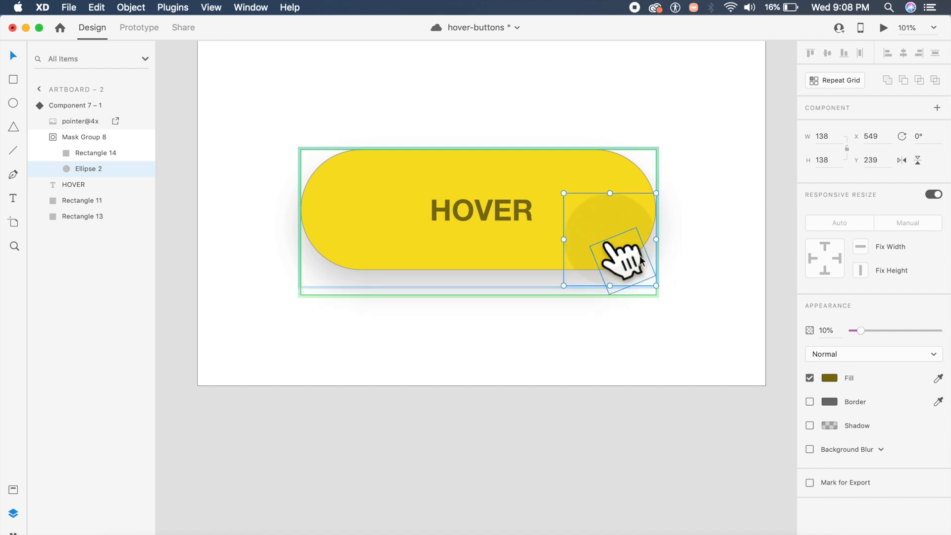
{"action": "left_click_drag", "start_coordinate": [561, 191], "coordinate": [332, 97]}
Open the component's default-state interaction in prototype mode and set its trigger to Hover.
{"action": "scroll", "coordinate": [333, 97], "scroll_direction": "down", "scroll_amount": 5}
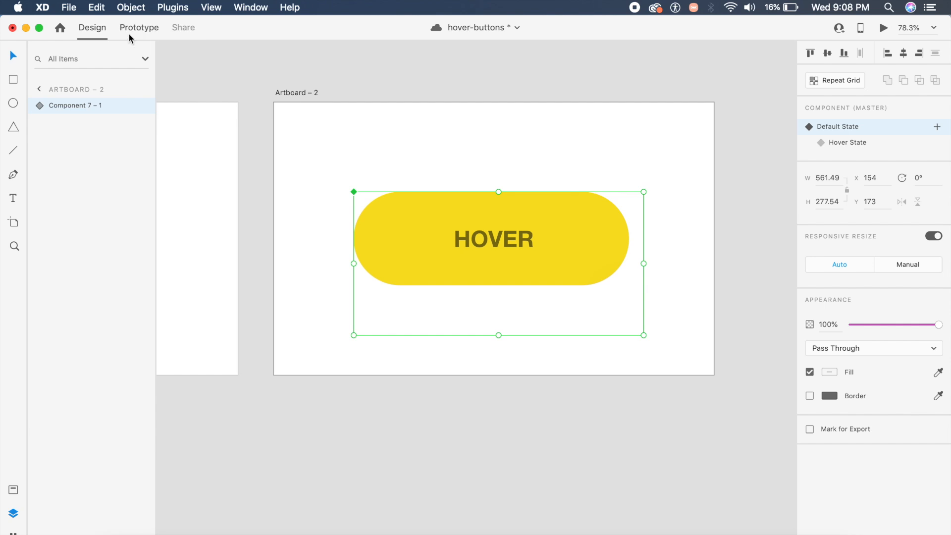
{"action": "left_click", "coordinate": [130, 29]}
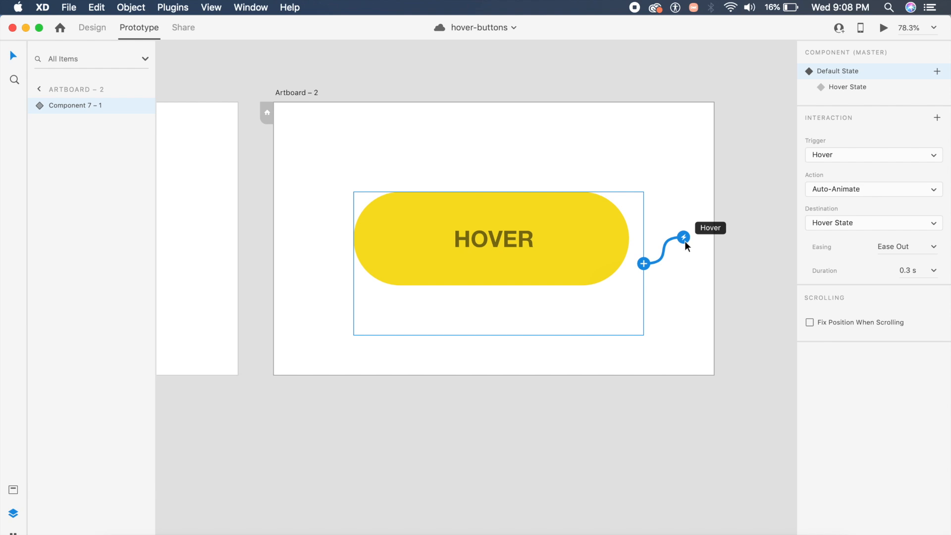
{"action": "left_click", "coordinate": [896, 155]}
{"action": "left_click", "coordinate": [831, 145]}
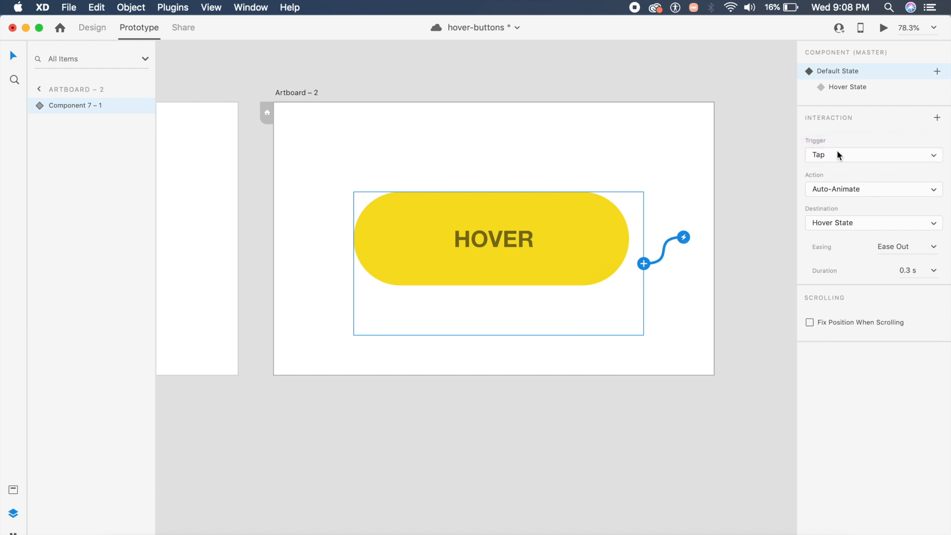
{"action": "left_click", "coordinate": [840, 153]}
{"action": "left_click", "coordinate": [828, 166]}
Set the hover interaction's easing to Ease In-Out and its duration to 0.4 s.
{"action": "left_click", "coordinate": [931, 247]}
{"action": "left_click", "coordinate": [905, 299]}
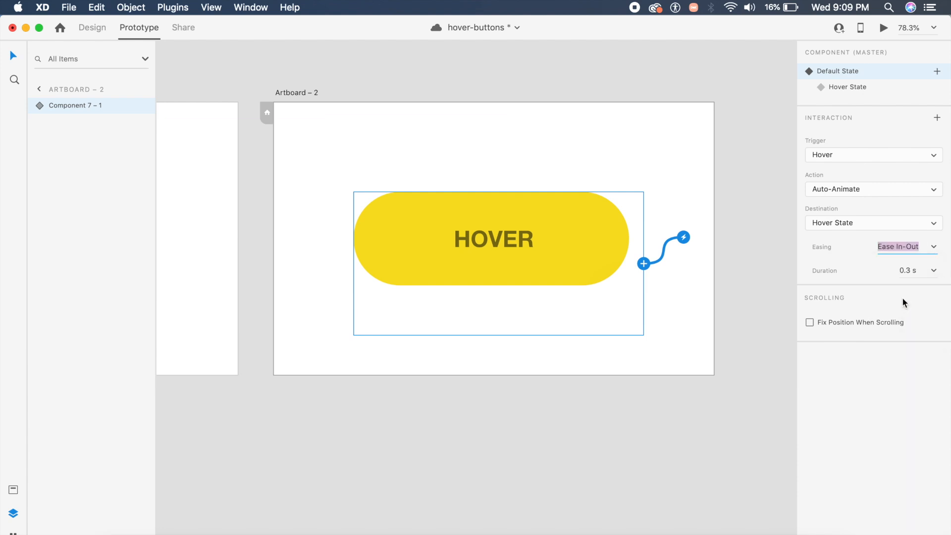
{"action": "left_click", "coordinate": [914, 269]}
{"action": "type", "text": "0.5"}
{"action": "key", "text": "BackSpace"}
{"action": "type", "text": "4"}
{"action": "key", "text": "Return"}
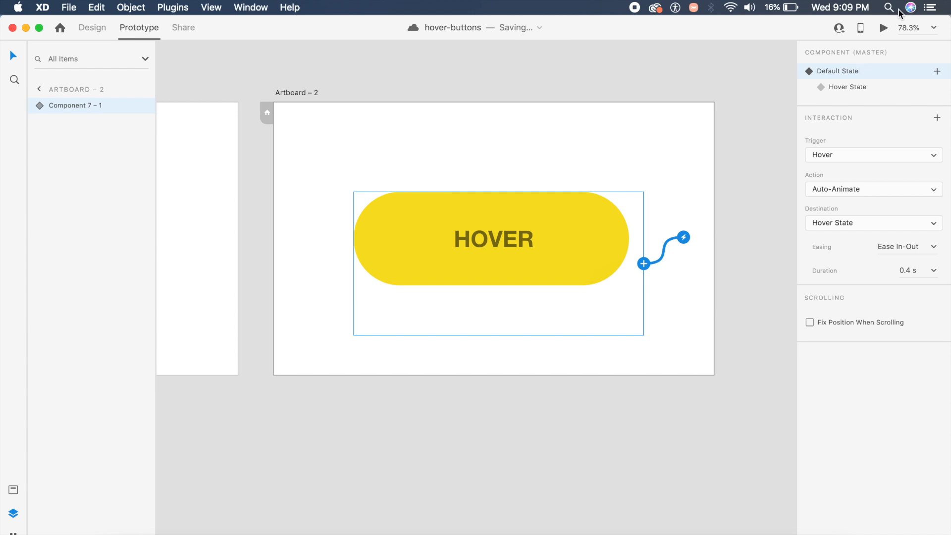
Preview the yellow button's hover animation and close the preview.
{"action": "left_click", "coordinate": [884, 29]}
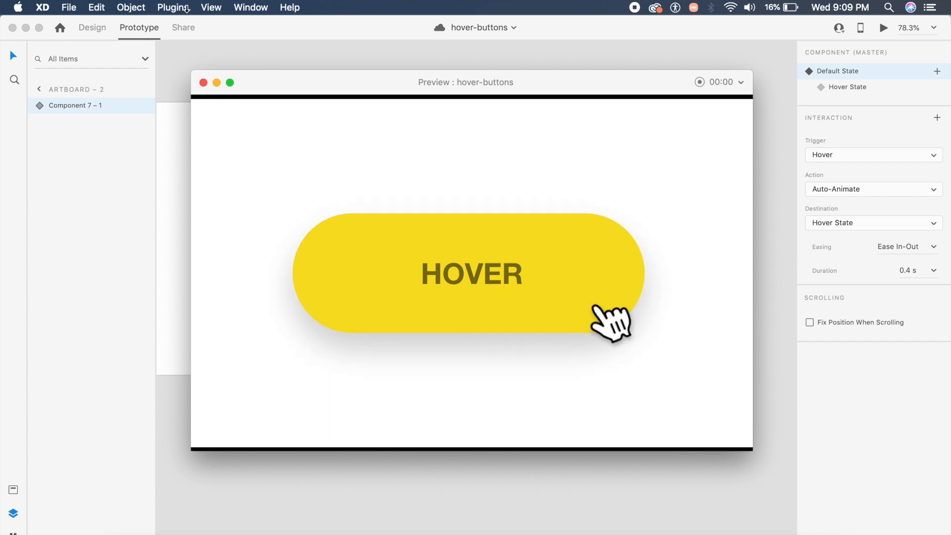
{"action": "left_click", "coordinate": [203, 82]}
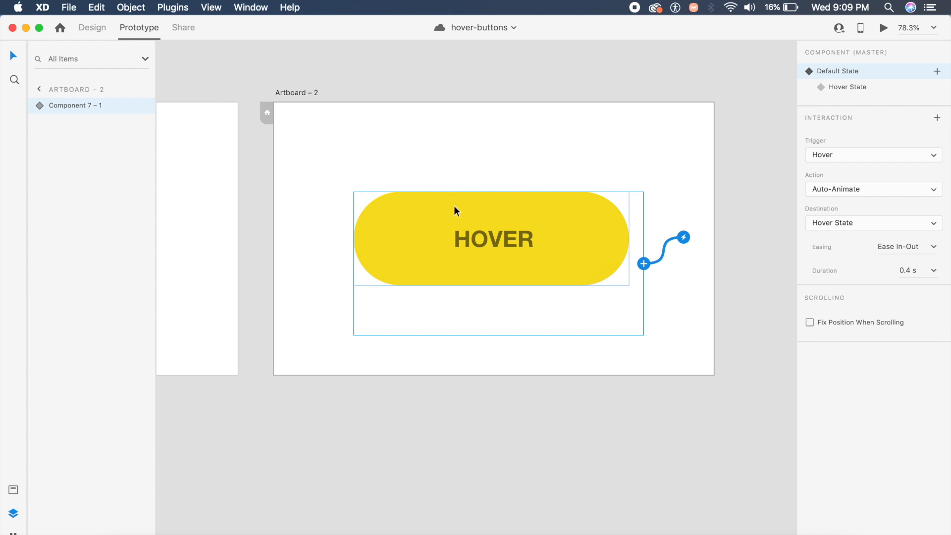
Save the document and change the fill of the pill on Artboard – 3 to dark grey #2C2C2C.
{"action": "scroll", "coordinate": [471, 222], "scroll_direction": "down", "scroll_amount": 5}
{"action": "scroll", "coordinate": [474, 272], "scroll_direction": "up", "scroll_amount": 2}
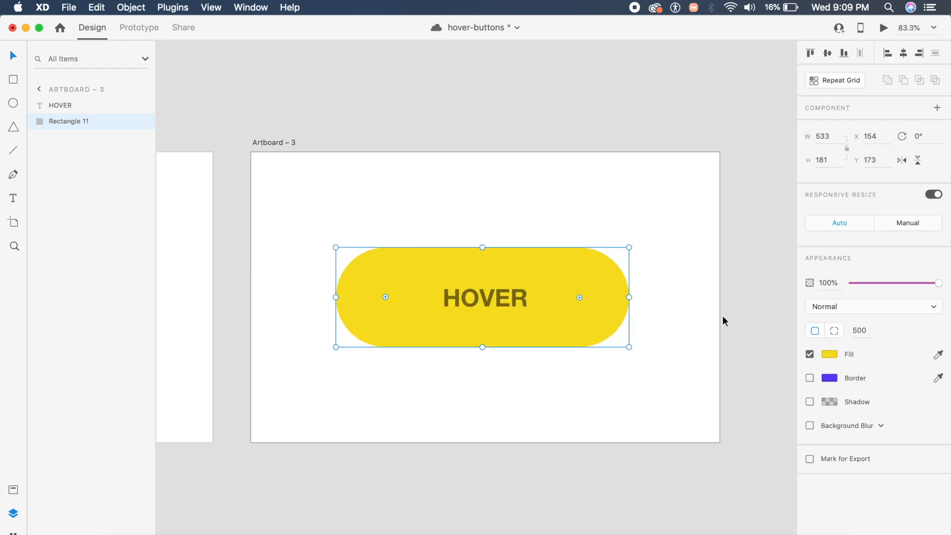
{"action": "key", "text": "super+s"}
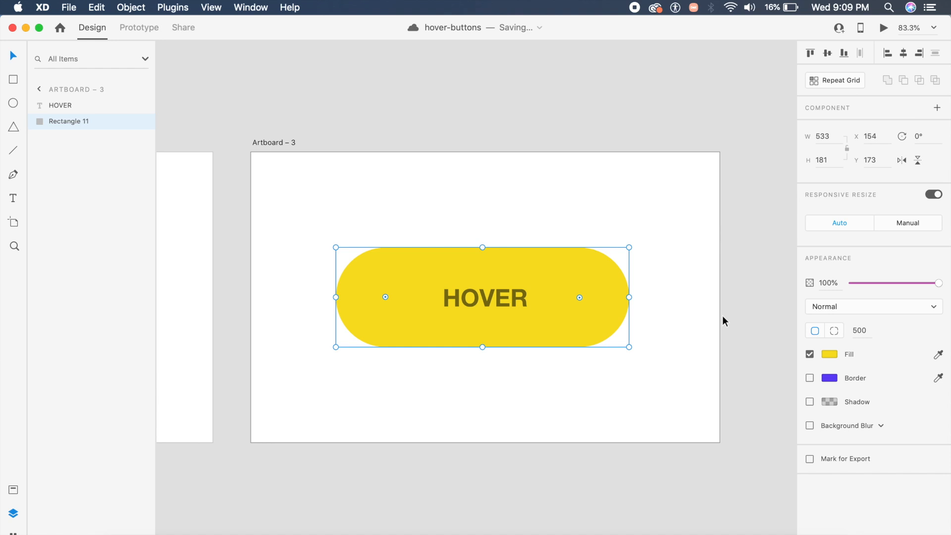
{"action": "left_click", "coordinate": [829, 354]}
{"action": "left_click_drag", "start_coordinate": [715, 351], "coordinate": [652, 373]}
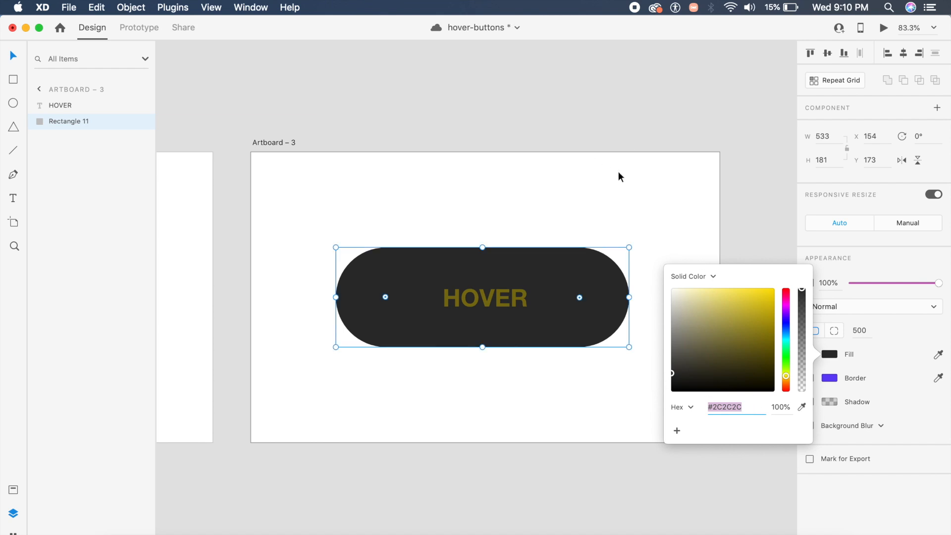
Convert the HOVER text on the dark pill to a path.
{"action": "left_click", "coordinate": [511, 296]}
{"action": "left_click", "coordinate": [825, 473]}
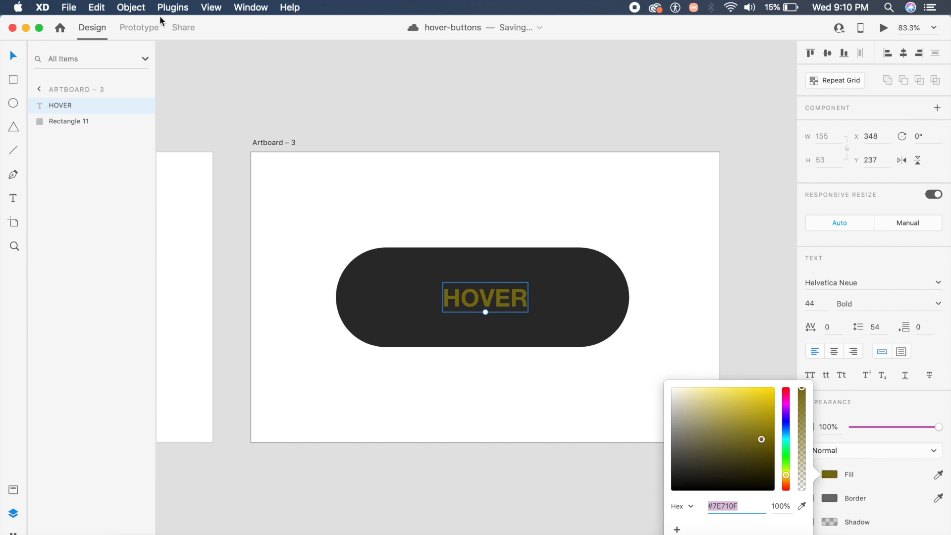
{"action": "left_click", "coordinate": [130, 8]}
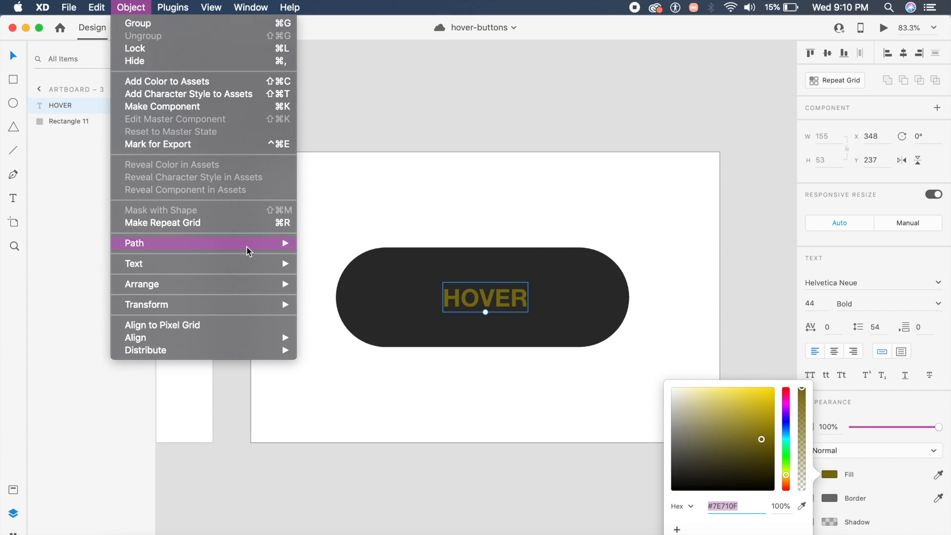
{"action": "mouse_move", "coordinate": [248, 252]}
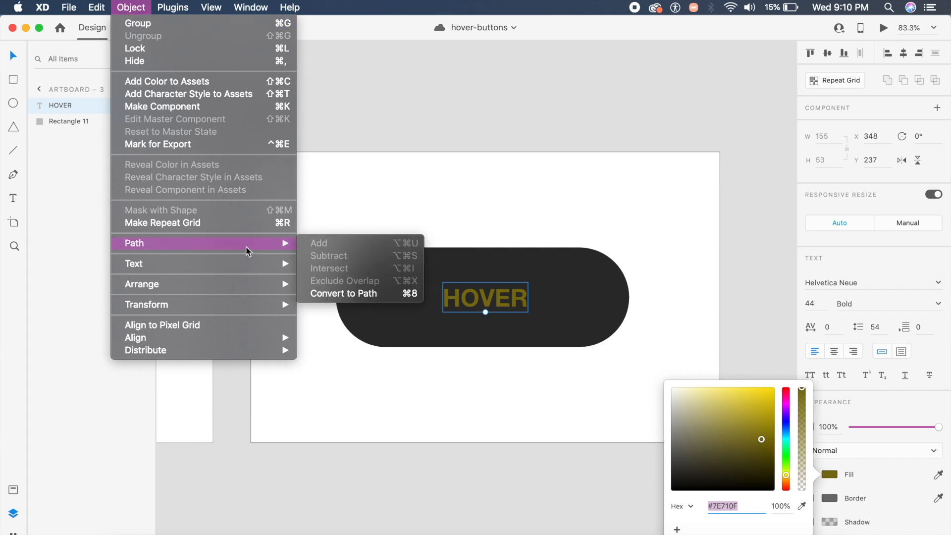
{"action": "left_click", "coordinate": [342, 293]}
{"action": "left_click", "coordinate": [483, 218]}
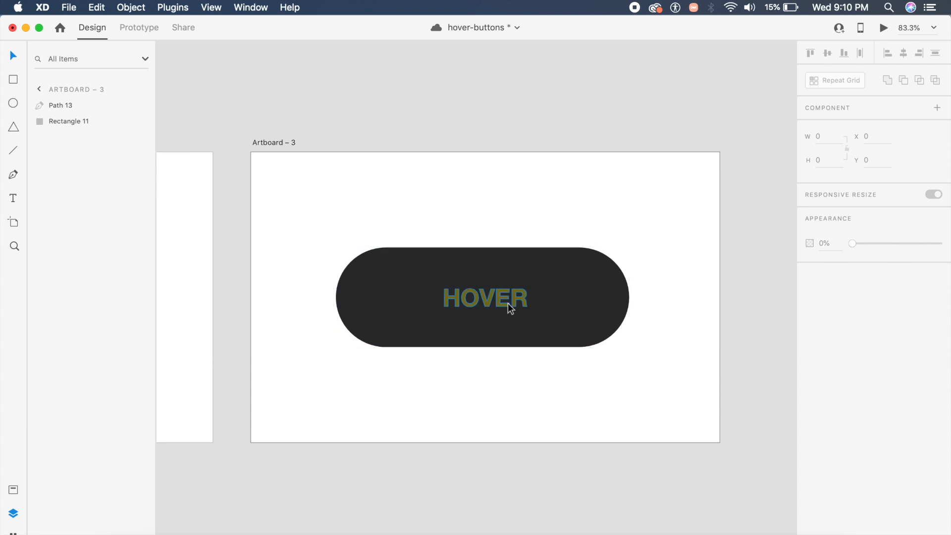
Fill the HOVER path with the saved gold gradient #8A6E2F - #FEDB37 from the document's colour assets.
{"action": "left_click", "coordinate": [508, 306]}
{"action": "left_click", "coordinate": [507, 301]}
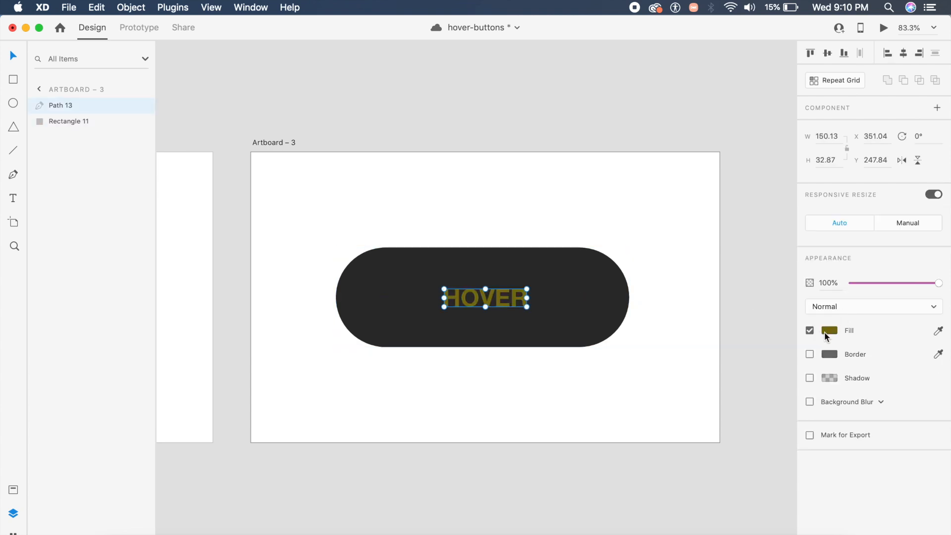
{"action": "left_click", "coordinate": [829, 330]}
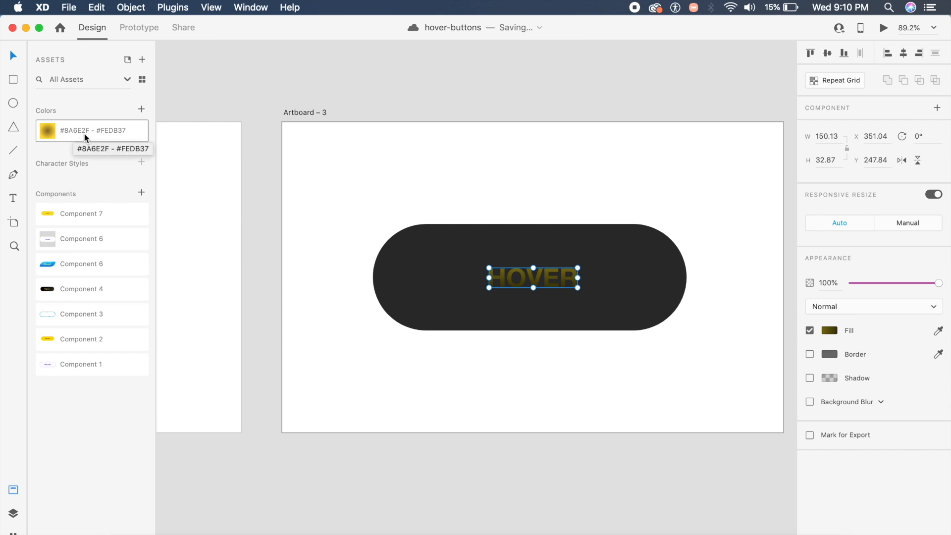
{"action": "left_click", "coordinate": [85, 138]}
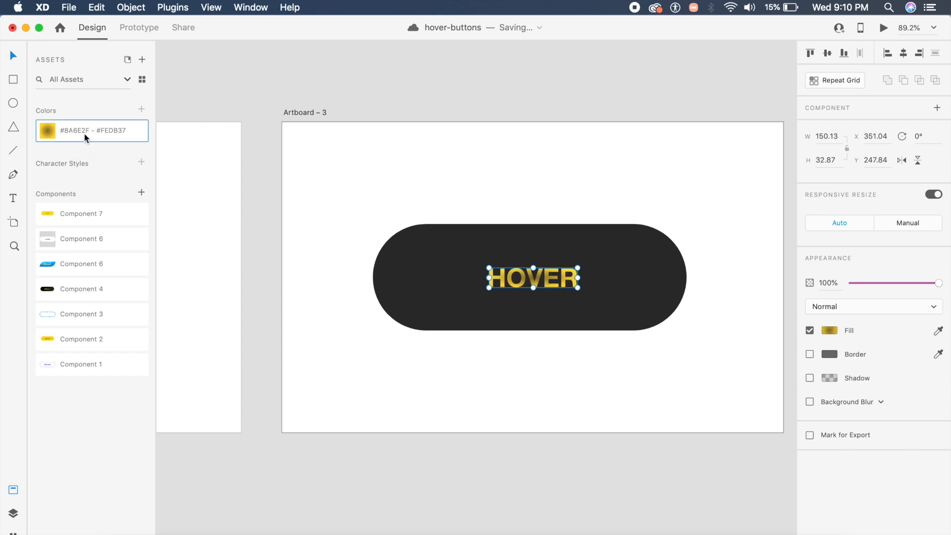
Reposition and stretch the radial gradient on the HOVER path so its brown centre sits near the R and the H is yellow.
{"action": "left_click", "coordinate": [833, 332]}
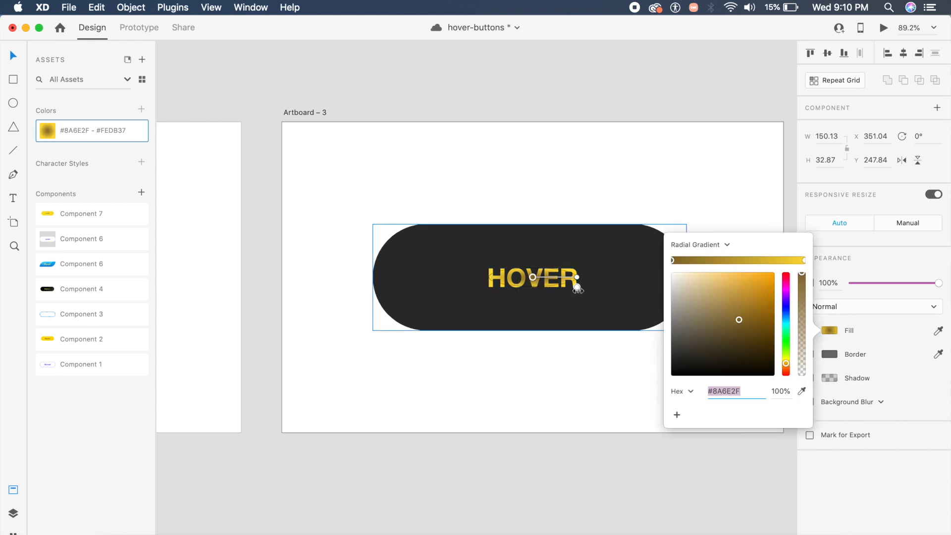
{"action": "left_click_drag", "start_coordinate": [576, 277], "coordinate": [581, 320]}
{"action": "left_click_drag", "start_coordinate": [532, 277], "coordinate": [566, 287]}
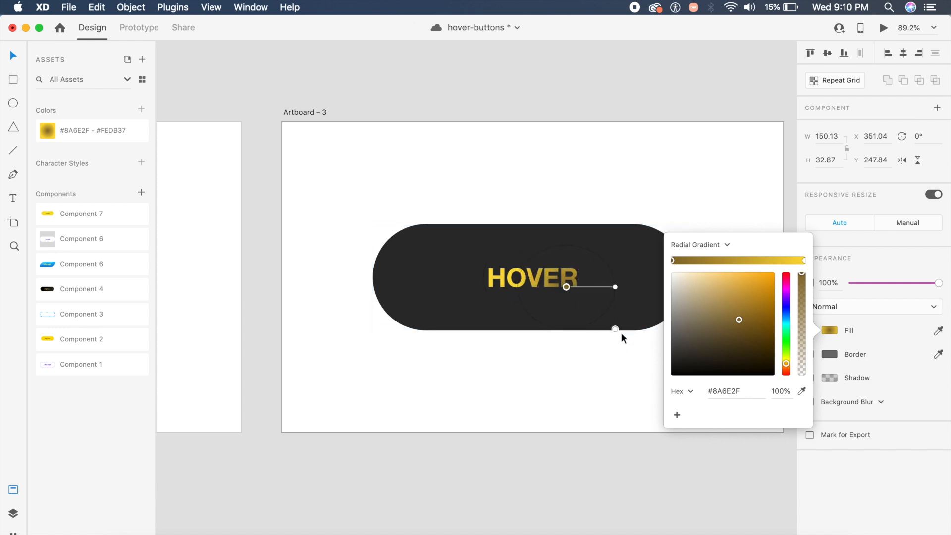
{"action": "left_click", "coordinate": [615, 287]}
{"action": "left_click_drag", "start_coordinate": [616, 287], "coordinate": [632, 323]}
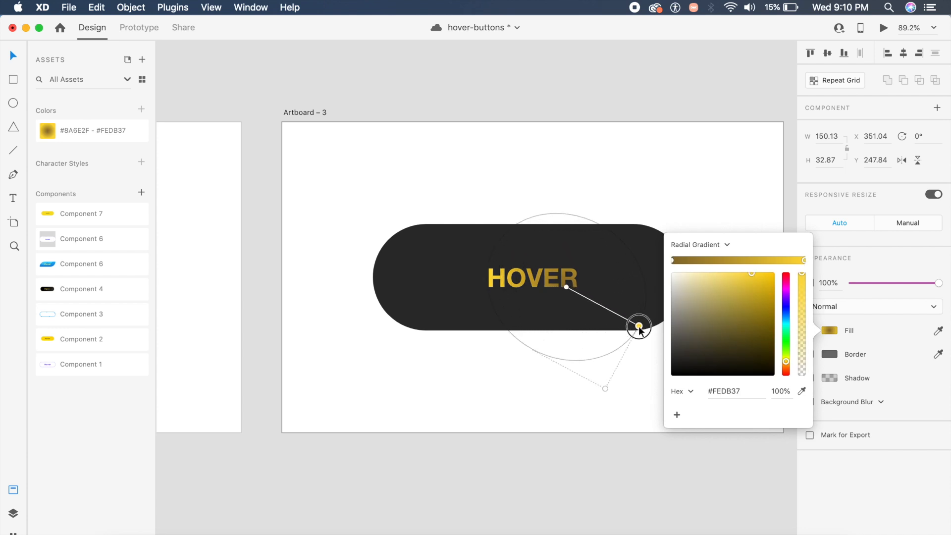
{"action": "left_click", "coordinate": [473, 349]}
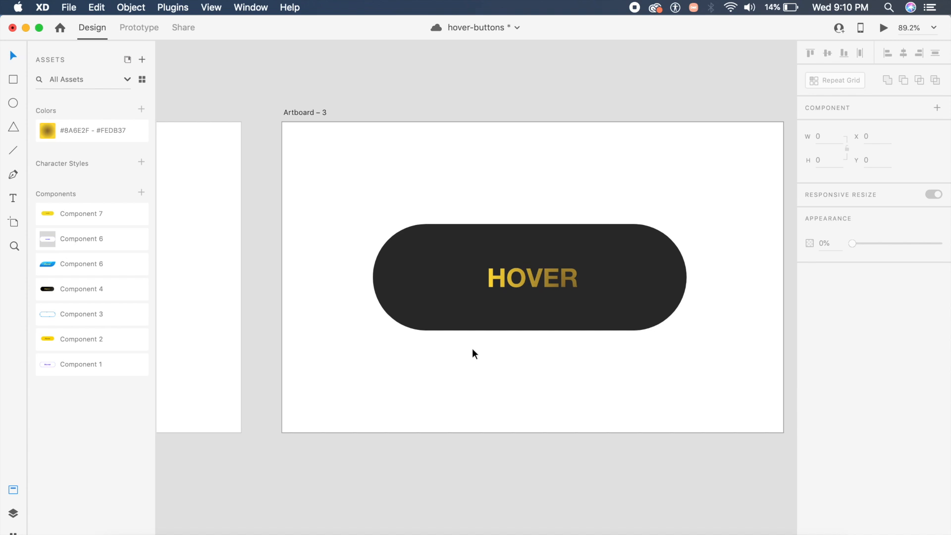
Duplicate the dark pill directly below itself and fill the copy with the saved gradient #8A6E2F - #FEDB37.
{"action": "left_click", "coordinate": [640, 283]}
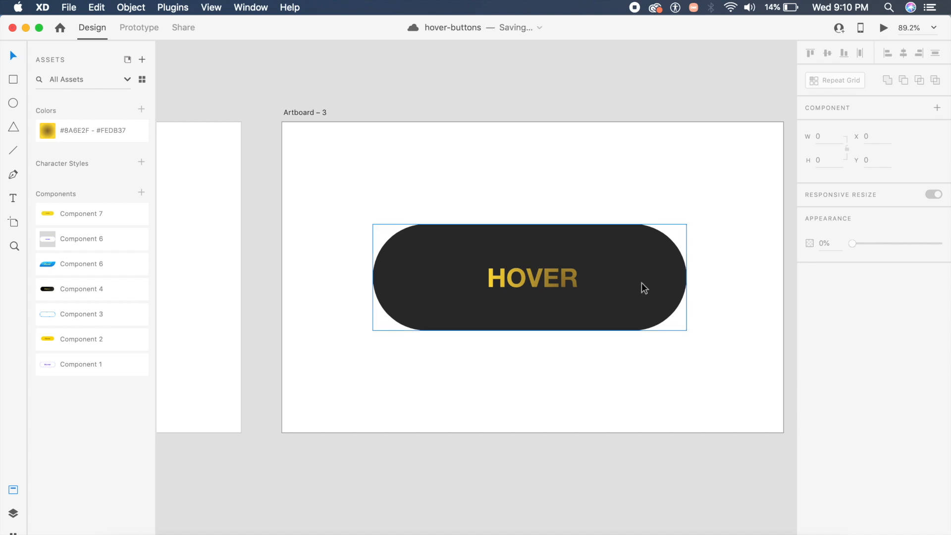
{"action": "left_click_drag", "start_coordinate": [641, 282], "coordinate": [643, 374]}
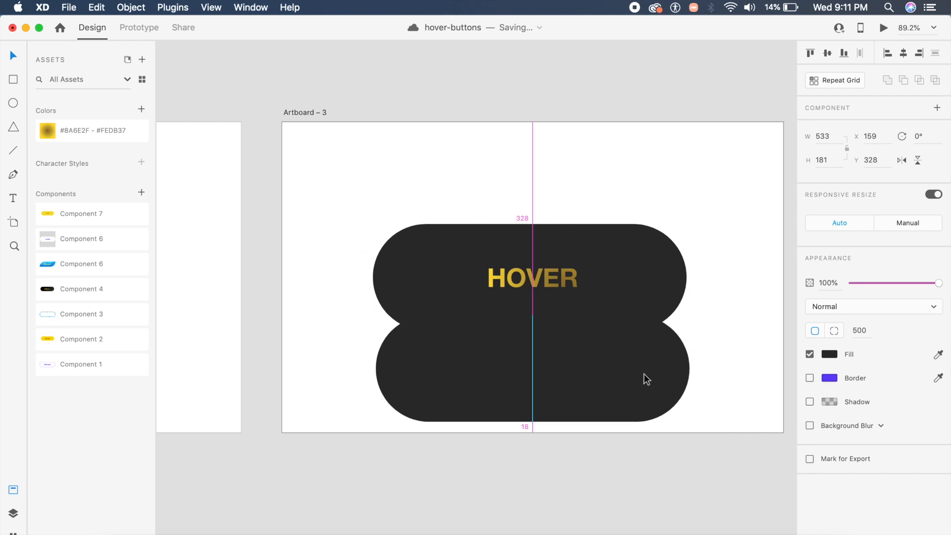
{"action": "left_click", "coordinate": [91, 132]}
Enlarge the copied pill's radial gradient and shift its brown centre beyond the lower right end, leaving the left side bright yellow.
{"action": "left_click", "coordinate": [826, 354]}
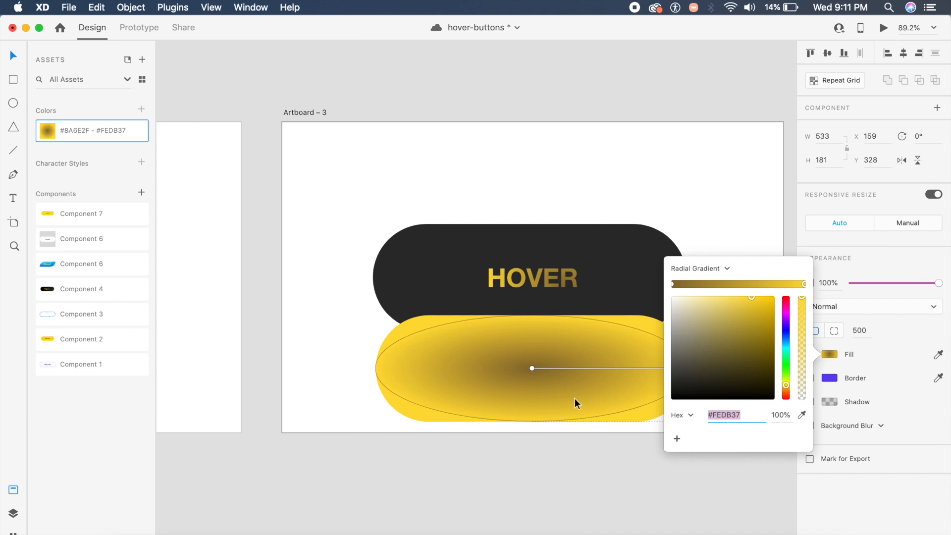
{"action": "scroll", "coordinate": [552, 394], "scroll_direction": "down", "scroll_amount": 5}
{"action": "left_click_drag", "start_coordinate": [591, 395], "coordinate": [591, 432]}
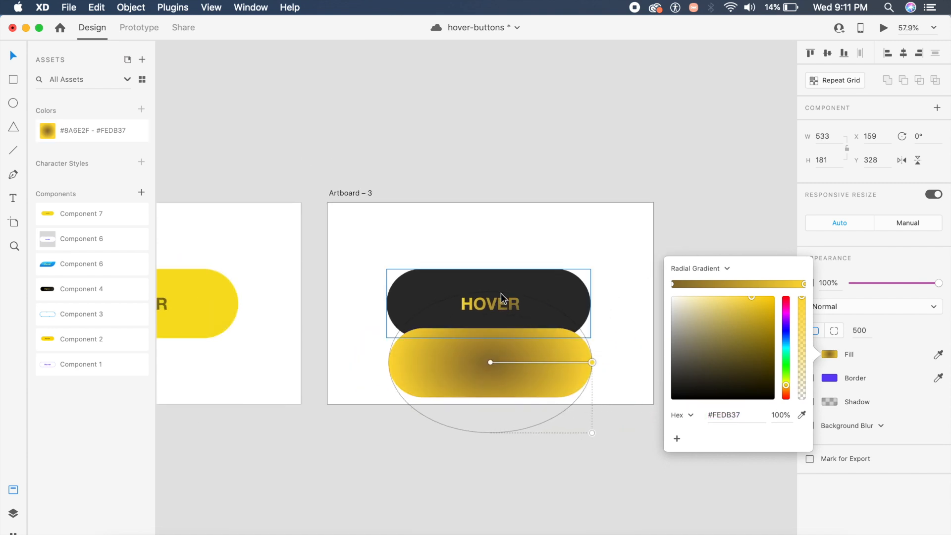
{"action": "left_click_drag", "start_coordinate": [491, 362], "coordinate": [554, 376]}
{"action": "left_click_drag", "start_coordinate": [655, 448], "coordinate": [668, 505]}
{"action": "scroll", "coordinate": [669, 507], "scroll_direction": "right", "scroll_amount": 3}
{"action": "scroll", "coordinate": [670, 507], "scroll_direction": "down", "scroll_amount": 2}
{"action": "left_click_drag", "start_coordinate": [595, 337], "coordinate": [560, 390]}
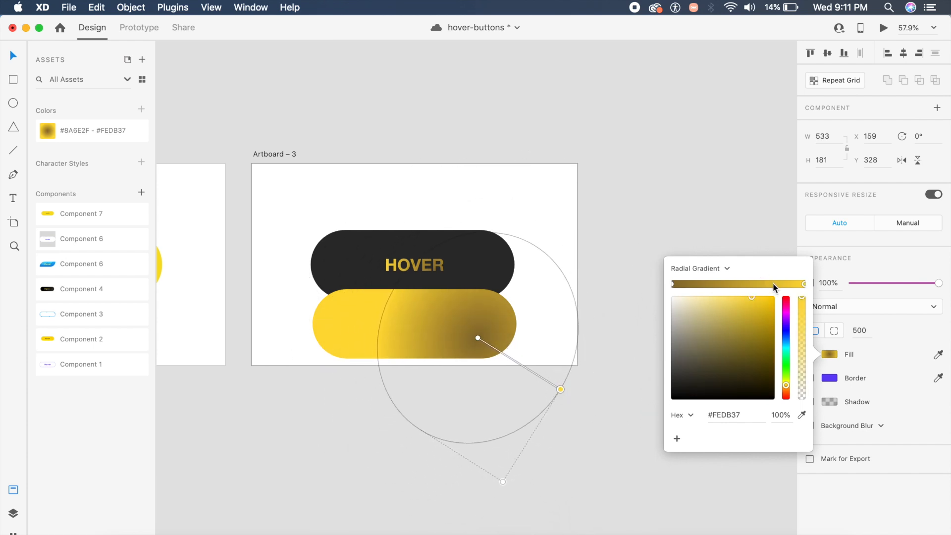
{"action": "left_click_drag", "start_coordinate": [477, 339], "coordinate": [522, 369]}
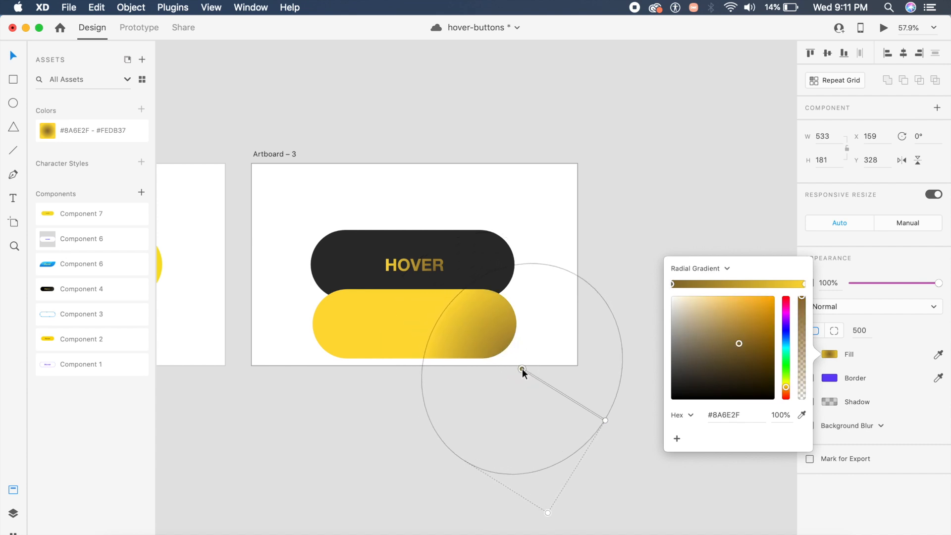
{"action": "left_click_drag", "start_coordinate": [604, 420], "coordinate": [641, 444]}
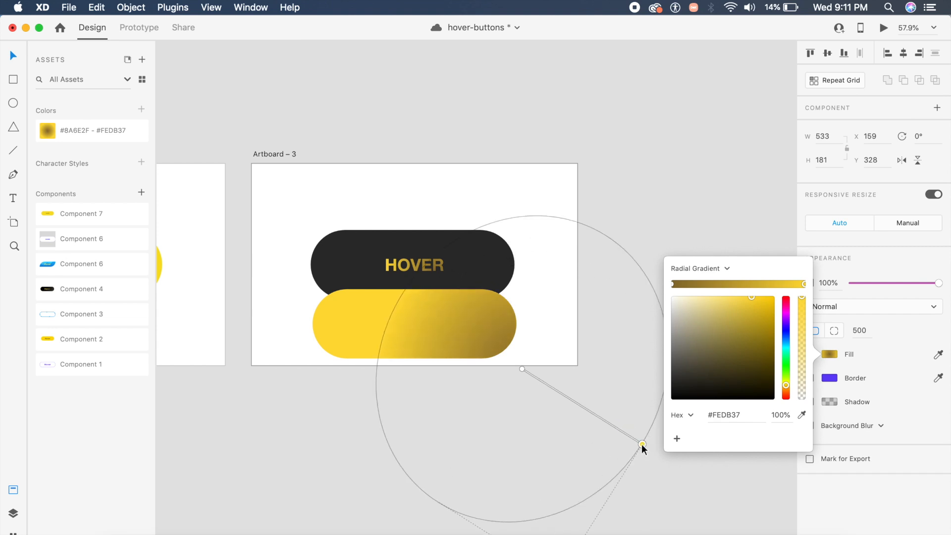
{"action": "left_click", "coordinate": [591, 142]}
Align the gradient pill exactly over the dark pill, send it to the back, and save the document.
{"action": "scroll", "coordinate": [592, 134], "scroll_direction": "up", "scroll_amount": 5}
{"action": "left_click_drag", "start_coordinate": [515, 391], "coordinate": [506, 304]}
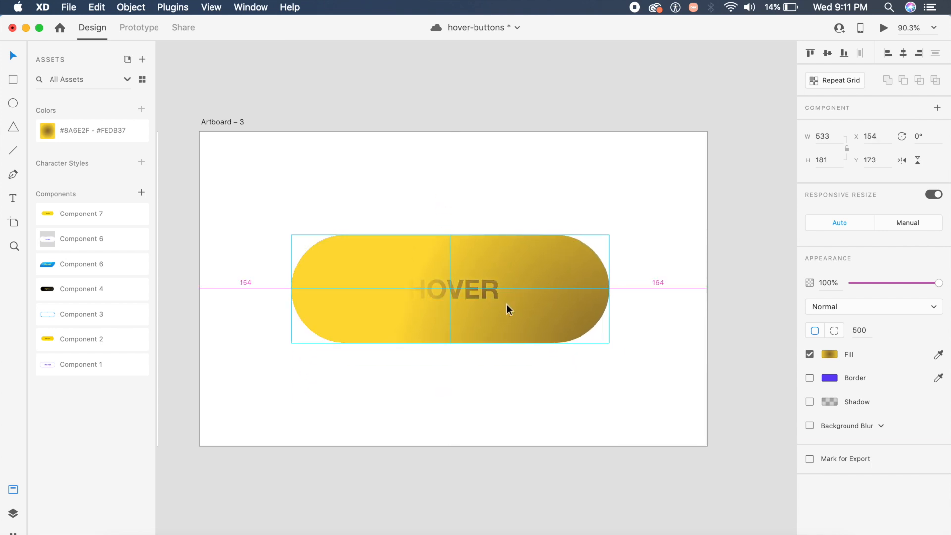
{"action": "key", "text": "super+bracketleft"}
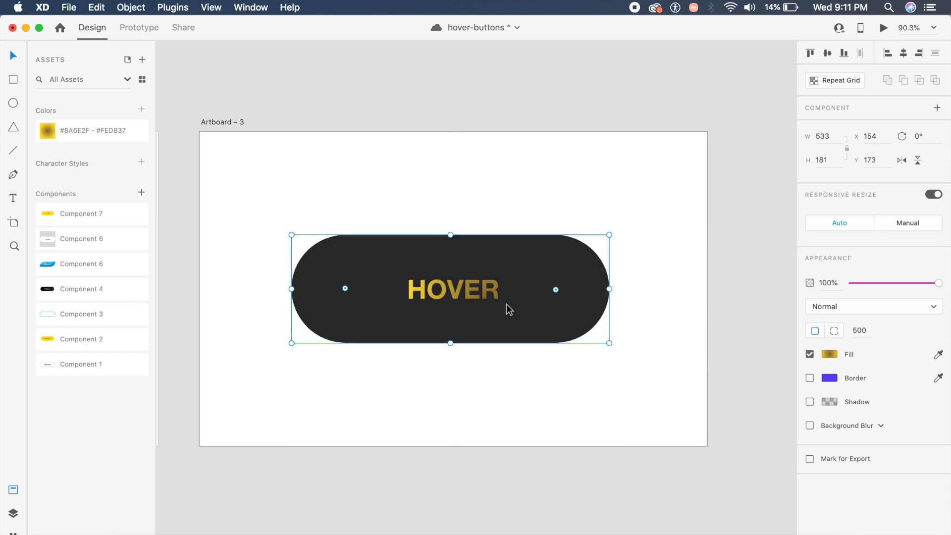
{"action": "left_click", "coordinate": [14, 513]}
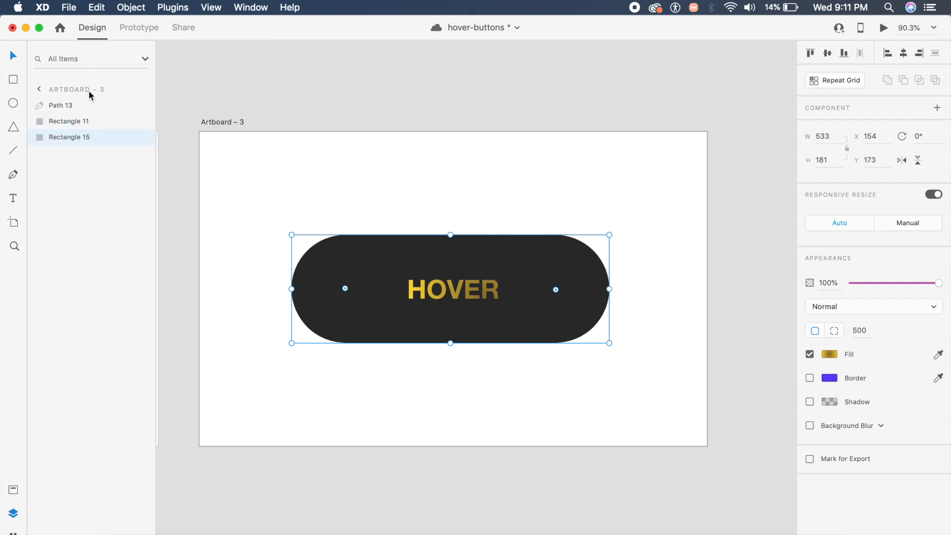
{"action": "key", "text": "super+s"}
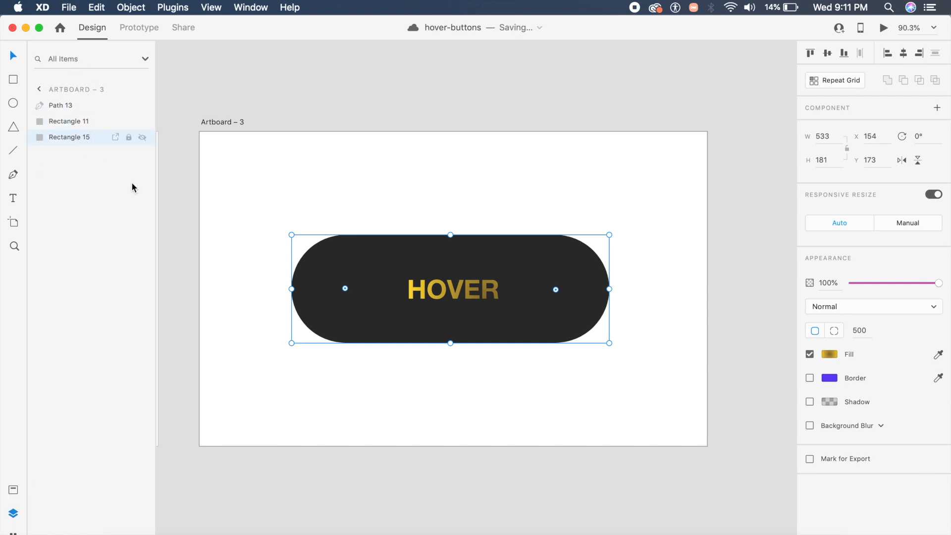
Draw a tall triangle about 243 × 450 across the left half of the HOVER button.
{"action": "left_click", "coordinate": [572, 310]}
{"action": "key", "text": "y"}
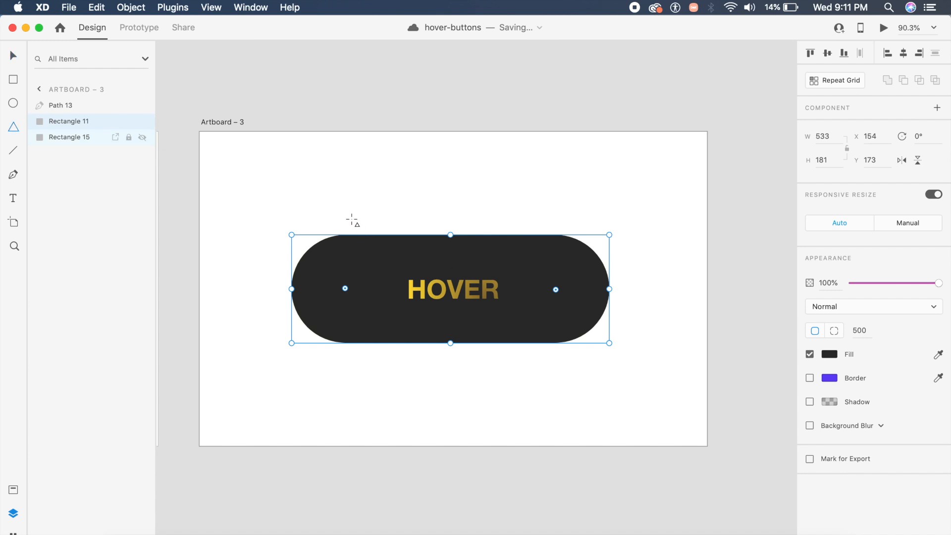
{"action": "left_click_drag", "start_coordinate": [344, 207], "coordinate": [488, 474]}
{"action": "key", "text": "Escape"}
{"action": "left_click", "coordinate": [413, 419]}
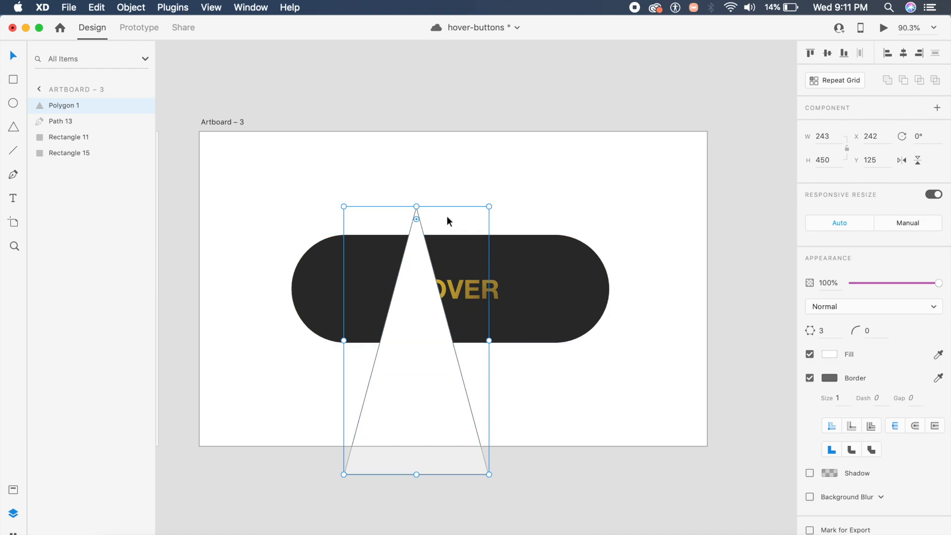
Rotate the triangle to 150° and enlarge it to 400 × 740, placing it diagonally across the button.
{"action": "left_click_drag", "start_coordinate": [495, 205], "coordinate": [417, 448]}
{"action": "left_click_drag", "start_coordinate": [424, 392], "coordinate": [539, 315]}
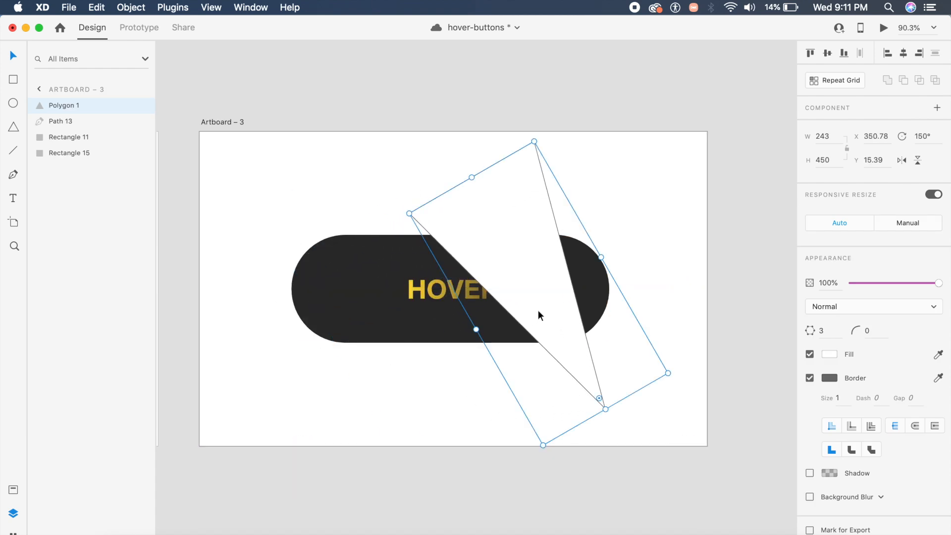
{"action": "scroll", "coordinate": [545, 331], "scroll_direction": "down", "scroll_amount": 3}
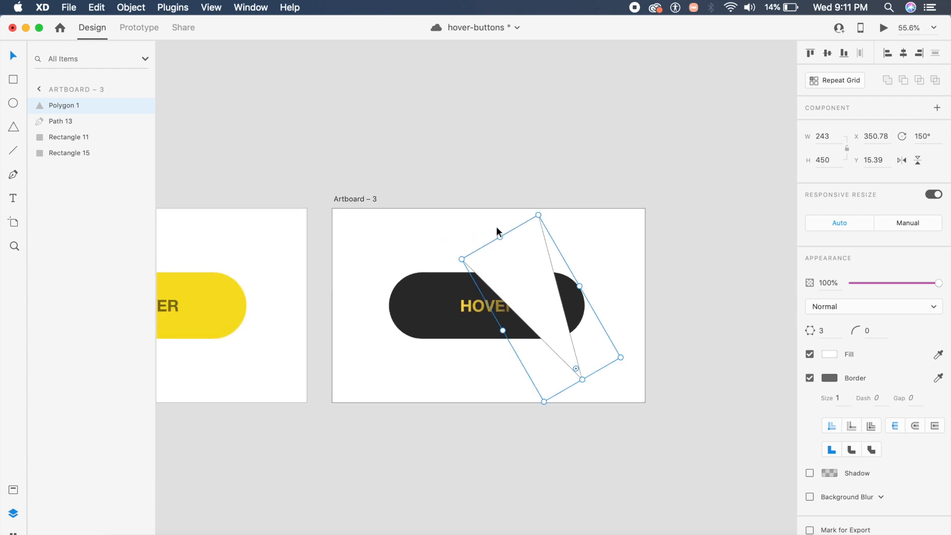
{"action": "left_click_drag", "start_coordinate": [459, 257], "coordinate": [354, 193]}
{"action": "left_click_drag", "start_coordinate": [470, 273], "coordinate": [497, 293]}
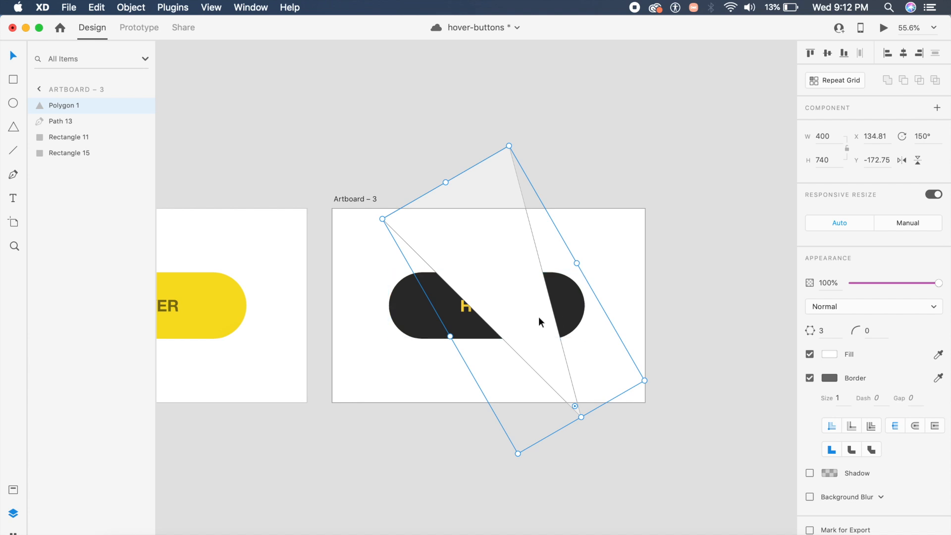
Mask the dark pill with the triangle and bring the HOVER path to the front.
{"action": "left_click", "coordinate": [564, 317], "text": "shift"}
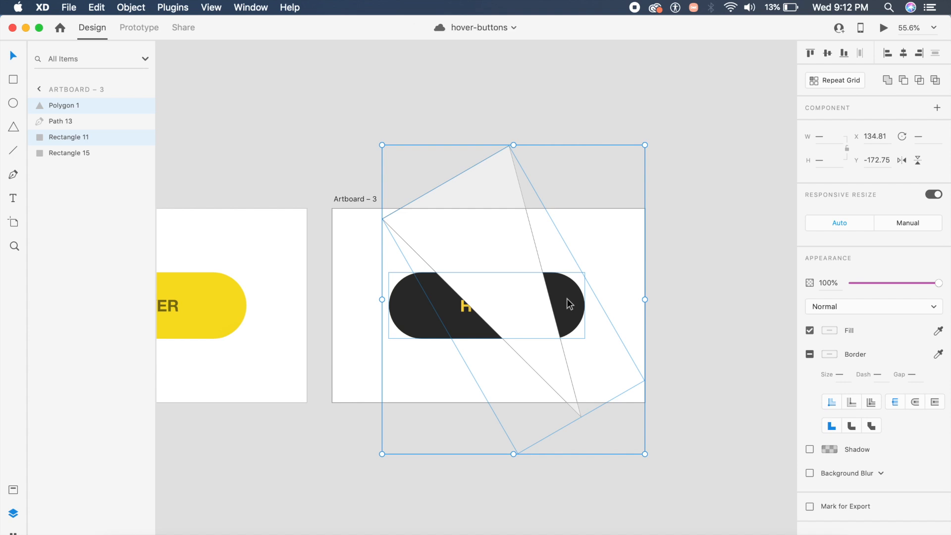
{"action": "key", "text": "shift+super+m"}
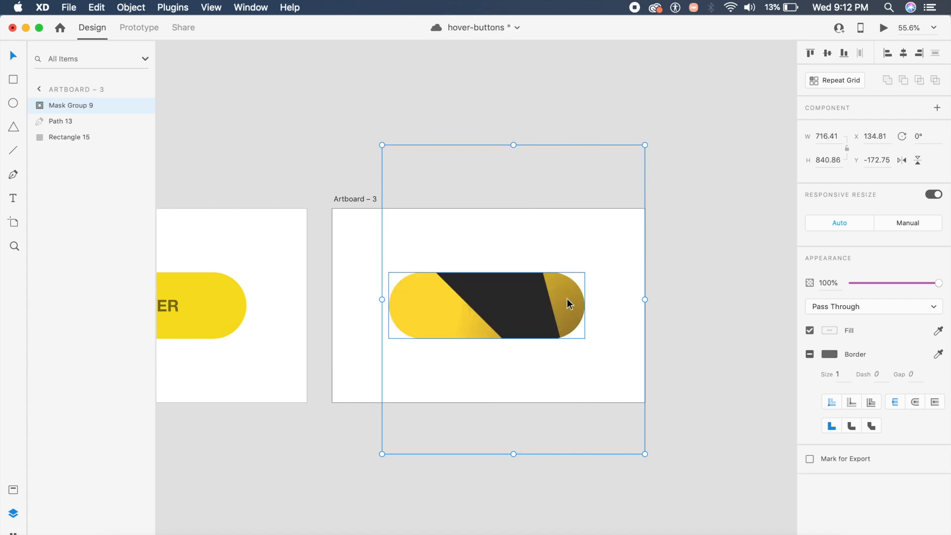
{"action": "left_click", "coordinate": [468, 308]}
{"action": "key", "text": "shift+super+bracketright"}
Reshape the triangle inside the mask group, pulling its two upper corner points outward until it covers the whole dark pill.
{"action": "left_click", "coordinate": [536, 302]}
{"action": "double_click", "coordinate": [541, 311]}
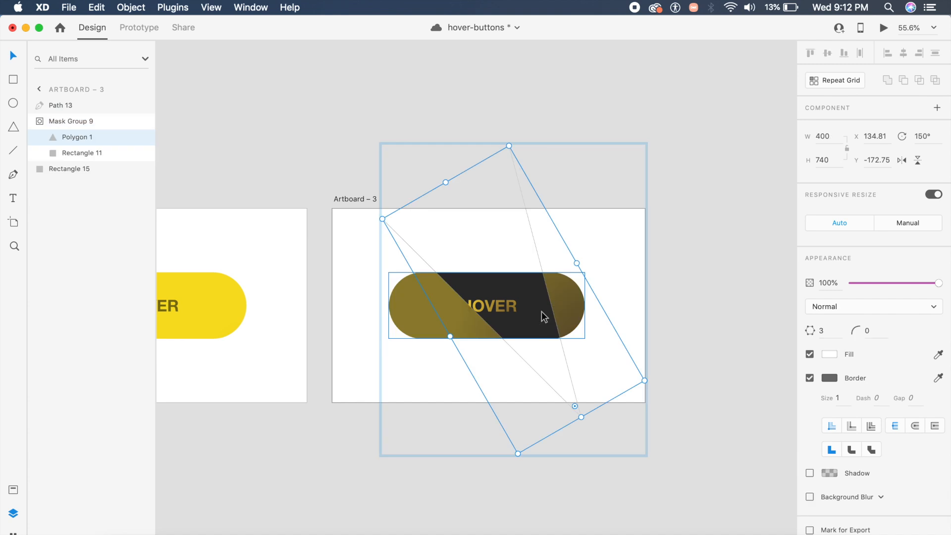
{"action": "left_click", "coordinate": [542, 311]}
{"action": "left_click", "coordinate": [530, 230]}
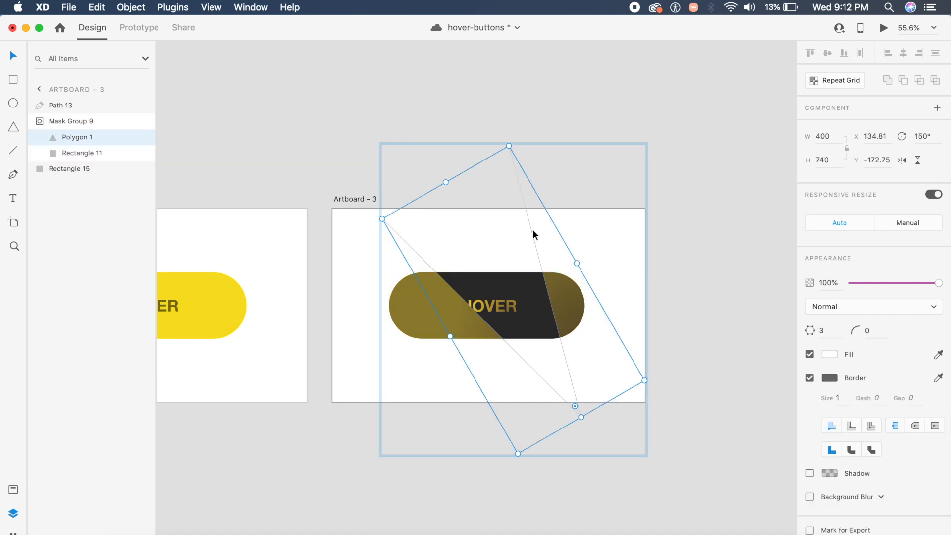
{"action": "scroll", "coordinate": [533, 230], "scroll_direction": "up", "scroll_amount": 5}
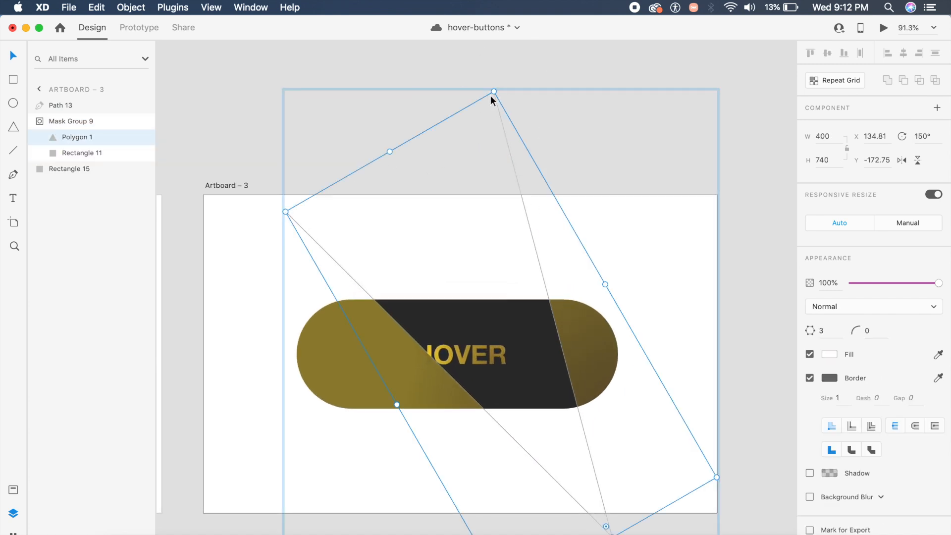
{"action": "double_click", "coordinate": [490, 96]}
{"action": "left_click", "coordinate": [494, 93]}
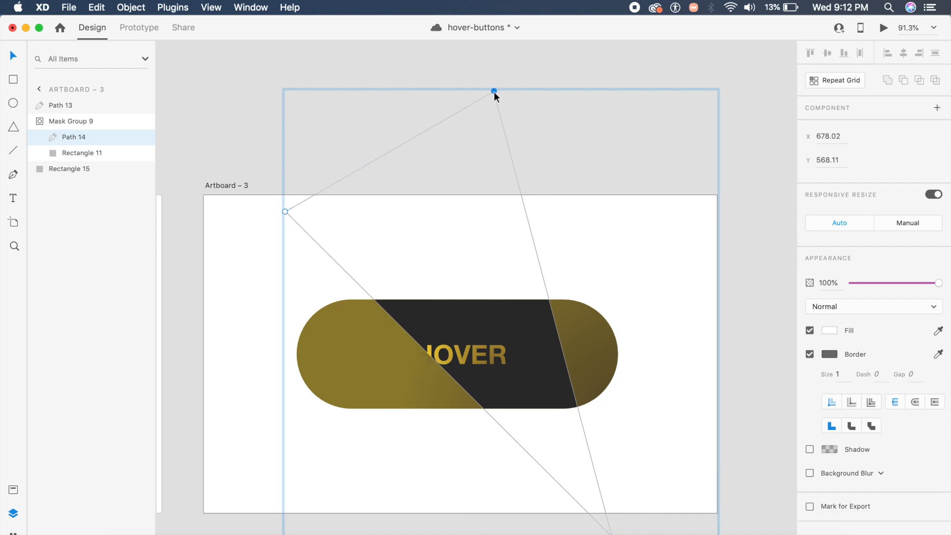
{"action": "left_click_drag", "start_coordinate": [494, 92], "coordinate": [634, 92]}
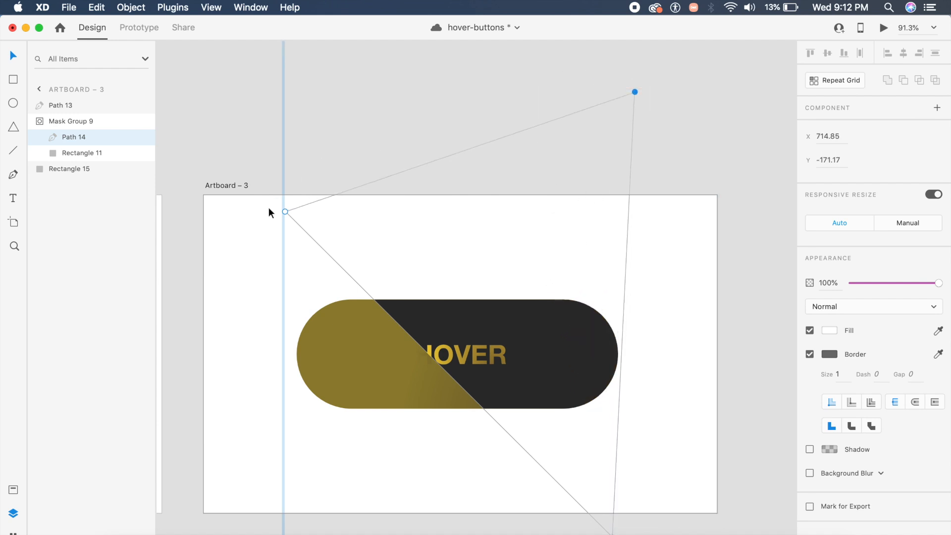
{"action": "left_click_drag", "start_coordinate": [285, 215], "coordinate": [214, 298]}
{"action": "left_click", "coordinate": [762, 414]}
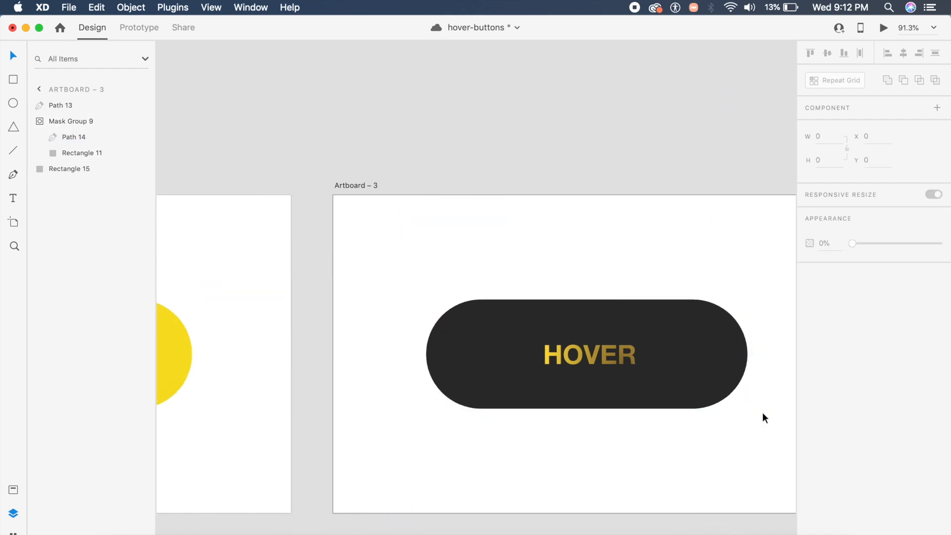
Select all layers of the dark HOVER button on Artboard – 3 and make them a component.
{"action": "scroll", "coordinate": [758, 411], "scroll_direction": "right", "scroll_amount": 3}
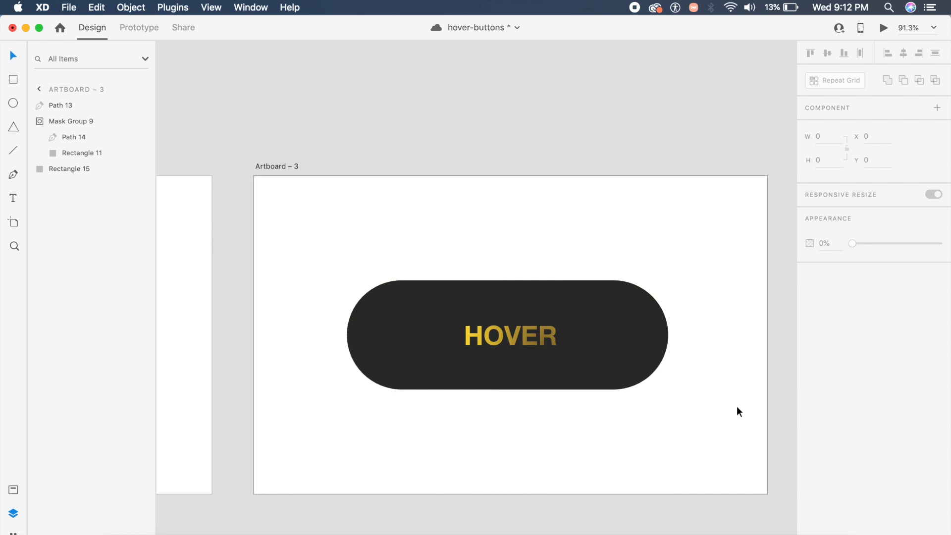
{"action": "left_click", "coordinate": [286, 167]}
{"action": "left_click", "coordinate": [611, 375]}
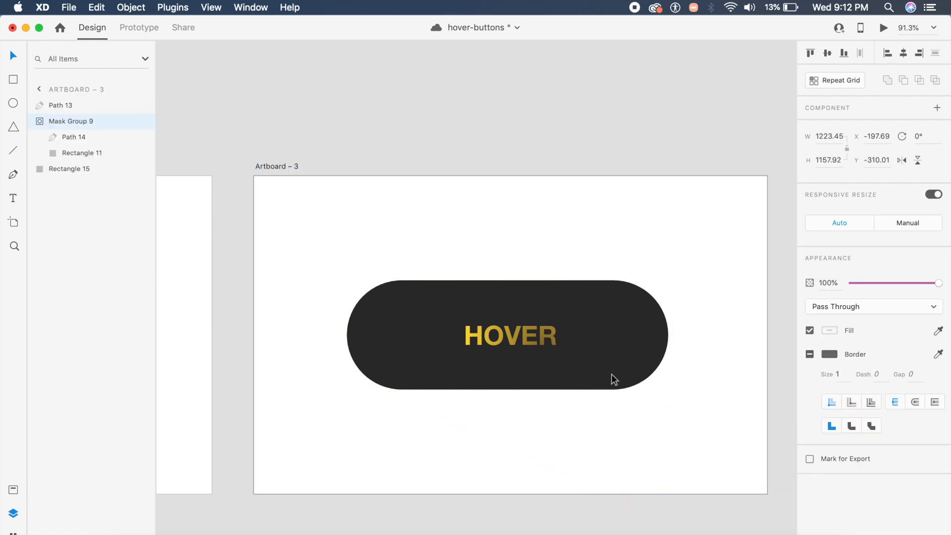
{"action": "left_click_drag", "start_coordinate": [723, 393], "coordinate": [331, 249]}
{"action": "key", "text": "super+k"}
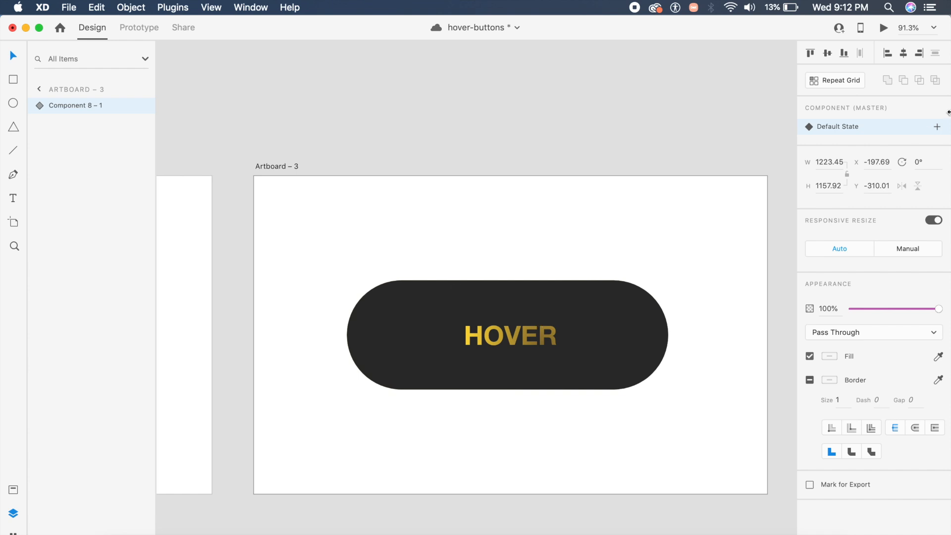
Add a Hover State to the dark button component, keeping the default name.
{"action": "left_click", "coordinate": [936, 127]}
{"action": "left_click", "coordinate": [868, 155]}
{"action": "key", "text": "Return"}
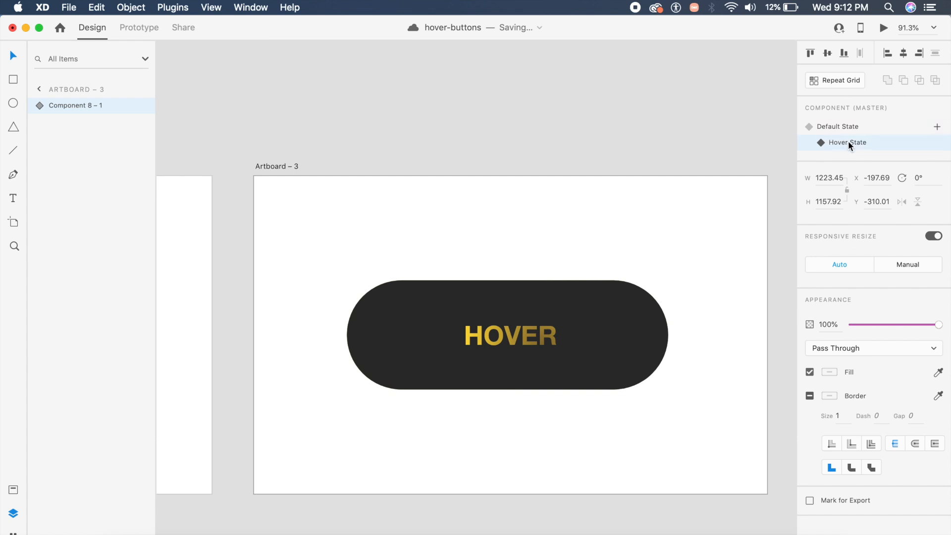
In the Hover State, swap the masked triangle's left and upper-right corner points, placing them at about (733, −172) and (−213, 162).
{"action": "double_click", "coordinate": [636, 348]}
{"action": "double_click", "coordinate": [636, 348]}
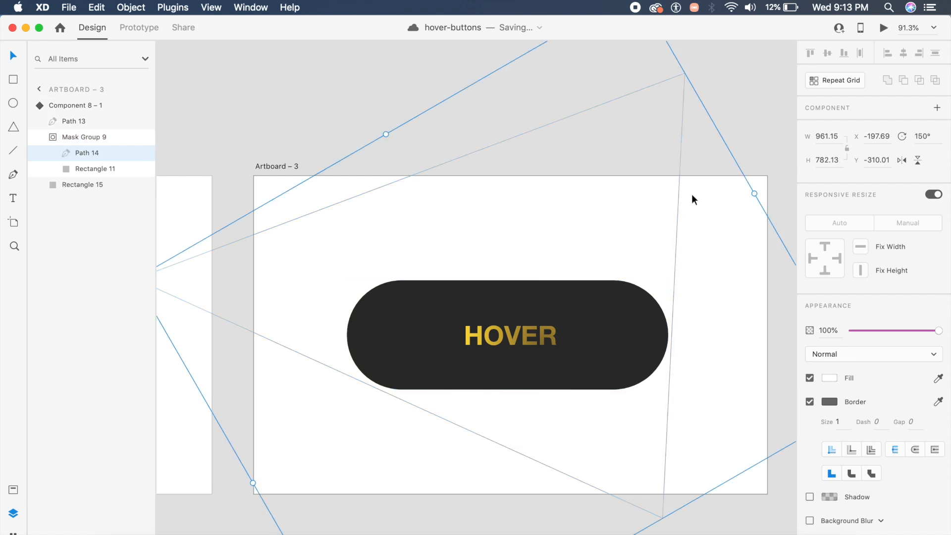
{"action": "key", "text": "Return"}
{"action": "scroll", "coordinate": [651, 279], "scroll_direction": "down", "scroll_amount": 5}
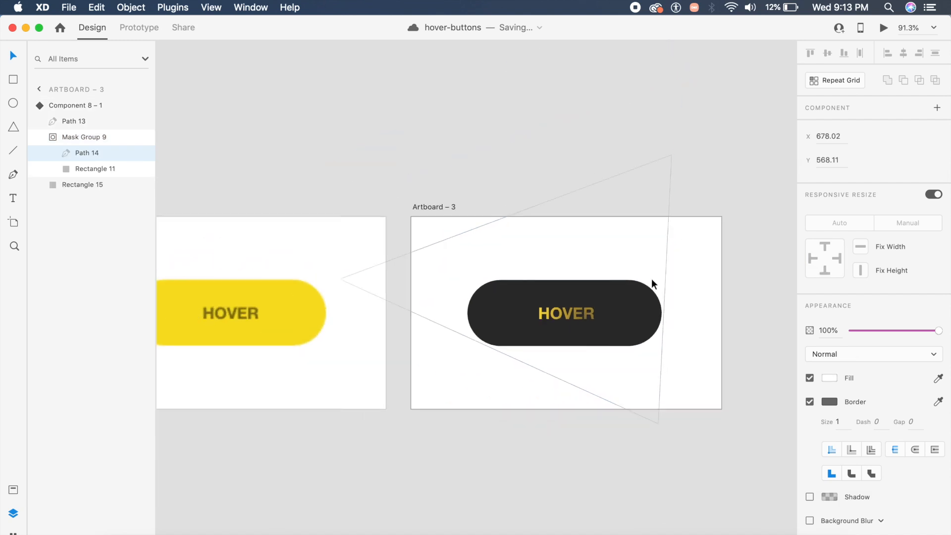
{"action": "left_click_drag", "start_coordinate": [361, 277], "coordinate": [493, 216]}
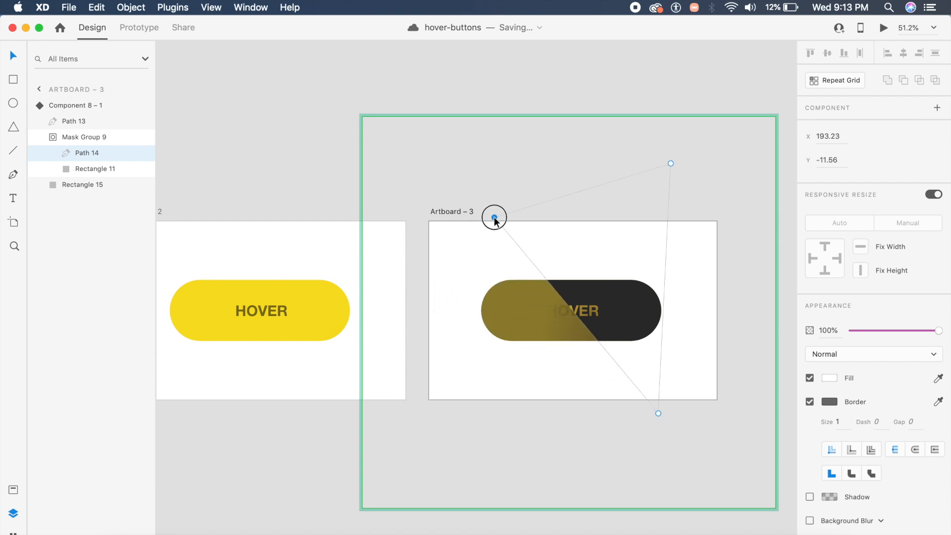
{"action": "left_click_drag", "start_coordinate": [671, 164], "coordinate": [356, 276]}
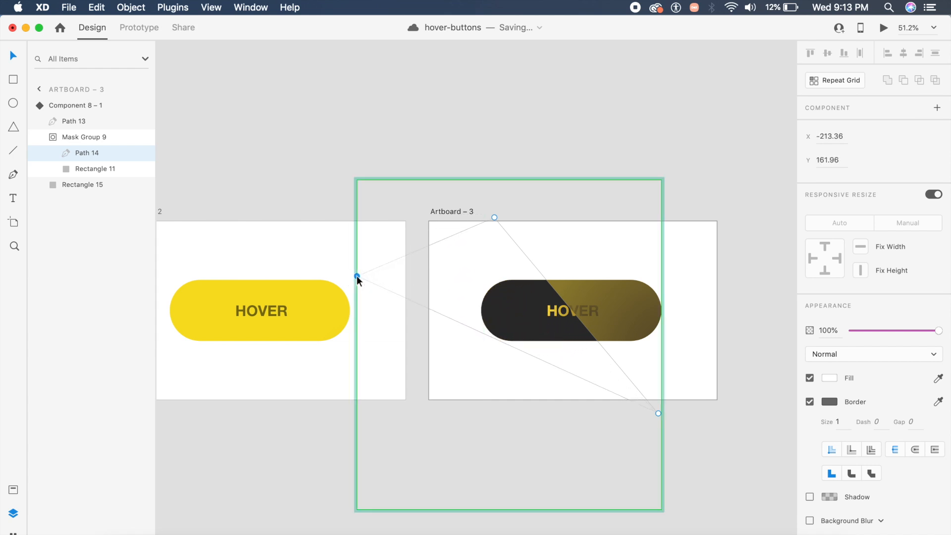
{"action": "left_click_drag", "start_coordinate": [494, 218], "coordinate": [678, 162]}
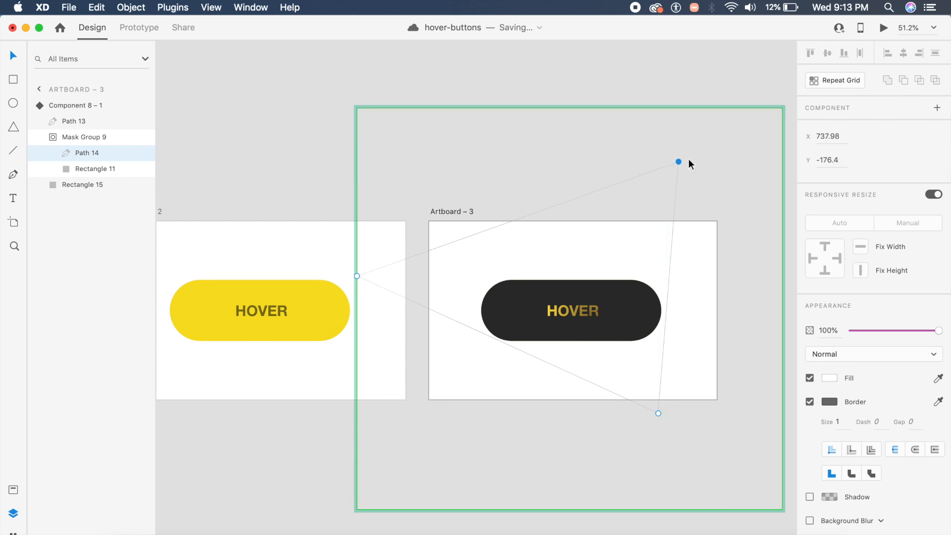
{"action": "mouse_move", "coordinate": [678, 162]}
{"action": "left_mouse_down"}
{"action": "mouse_move", "coordinate": [439, 234]}
{"action": "mouse_move", "coordinate": [676, 164]}
{"action": "left_mouse_up"}
{"action": "scroll", "coordinate": [676, 163], "scroll_direction": "up", "scroll_amount": 2}
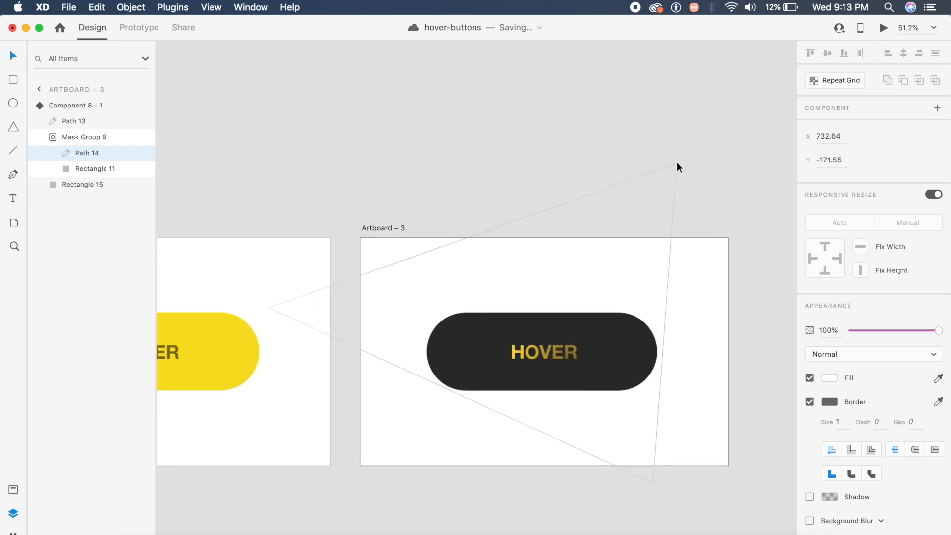
{"action": "left_click", "coordinate": [729, 220]}
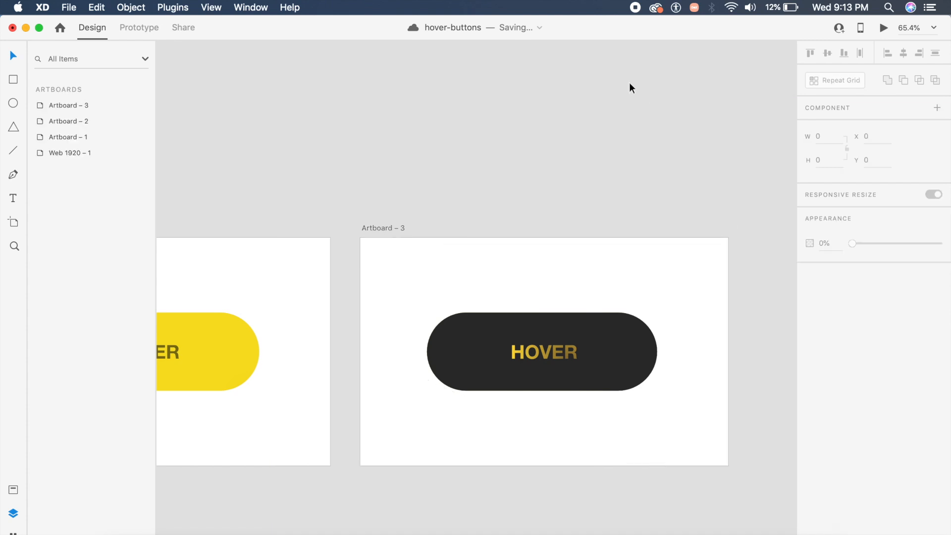
Set the easing of the Default State's hover interaction to Ease In-Out in Prototype mode.
{"action": "left_click", "coordinate": [562, 353]}
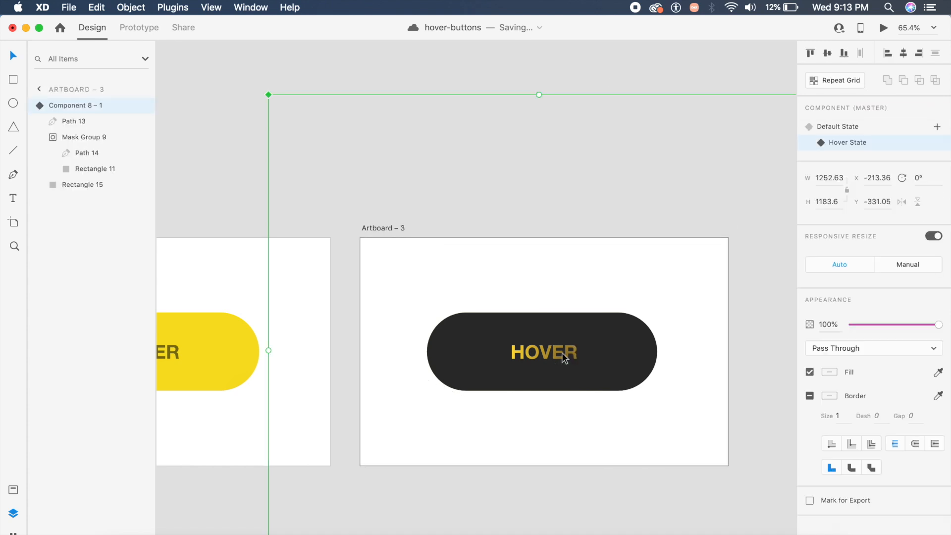
{"action": "left_click", "coordinate": [848, 127]}
{"action": "left_click", "coordinate": [139, 28]}
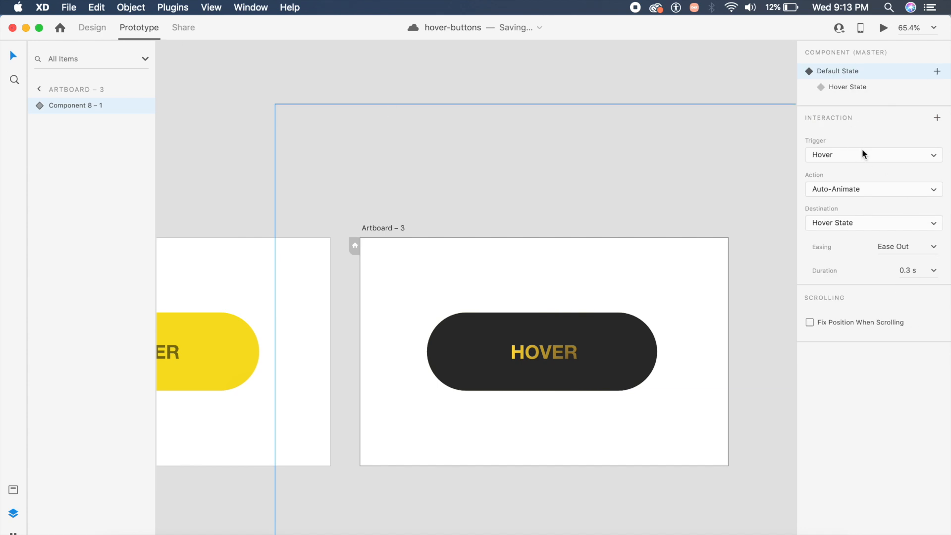
{"action": "left_click", "coordinate": [930, 247]}
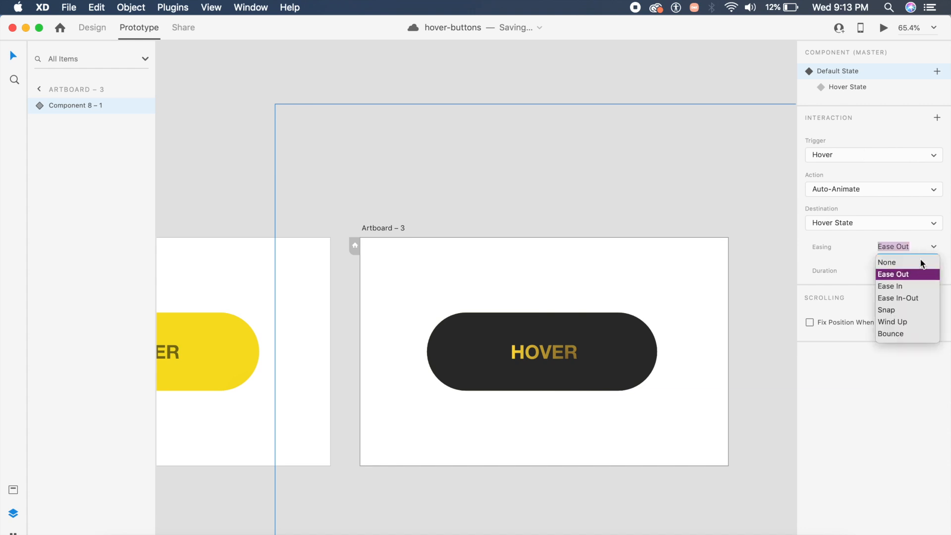
{"action": "left_click", "coordinate": [911, 297]}
{"action": "left_click", "coordinate": [830, 159]}
{"action": "left_click", "coordinate": [830, 159]}
Set the duration of the dark button's hover animation to 0.4 s.
{"action": "left_click", "coordinate": [923, 272]}
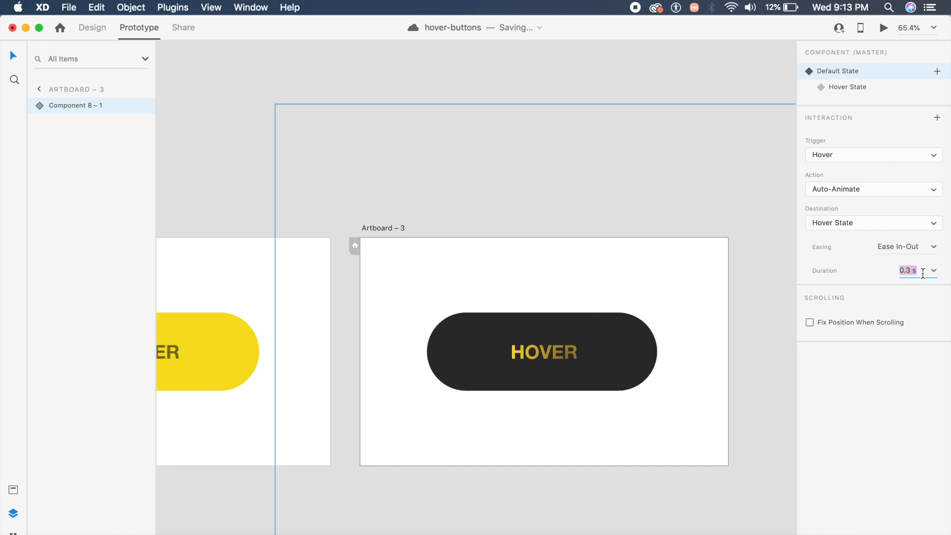
{"action": "key", "text": "Down"}
{"action": "type", "text": "5"}
{"action": "key", "text": "Return"}
{"action": "left_click", "coordinate": [923, 272]}
{"action": "type", "text": "0.4\\"}
{"action": "key", "text": "Return"}
{"action": "left_click", "coordinate": [572, 188]}
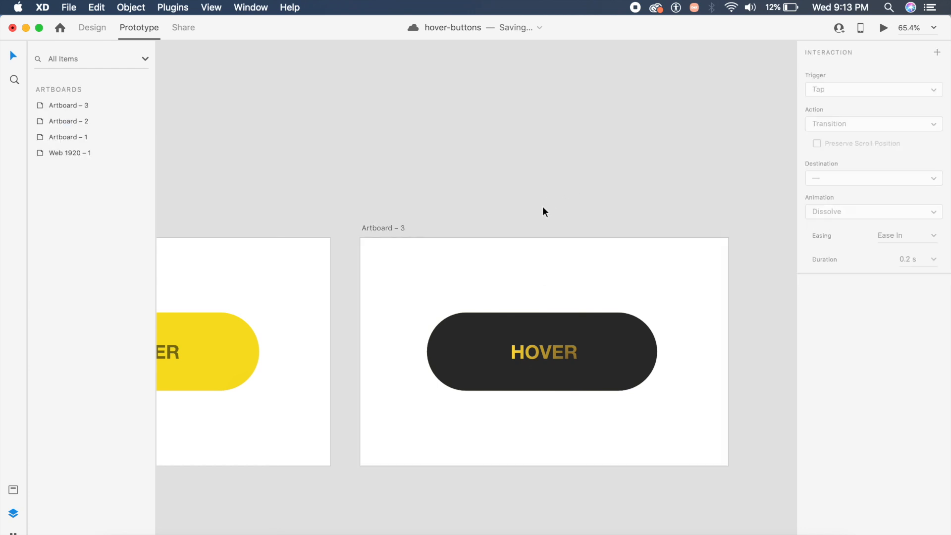
Preview the dark button's hover animation from Artboard – 3 and close the preview.
{"action": "left_click", "coordinate": [666, 391]}
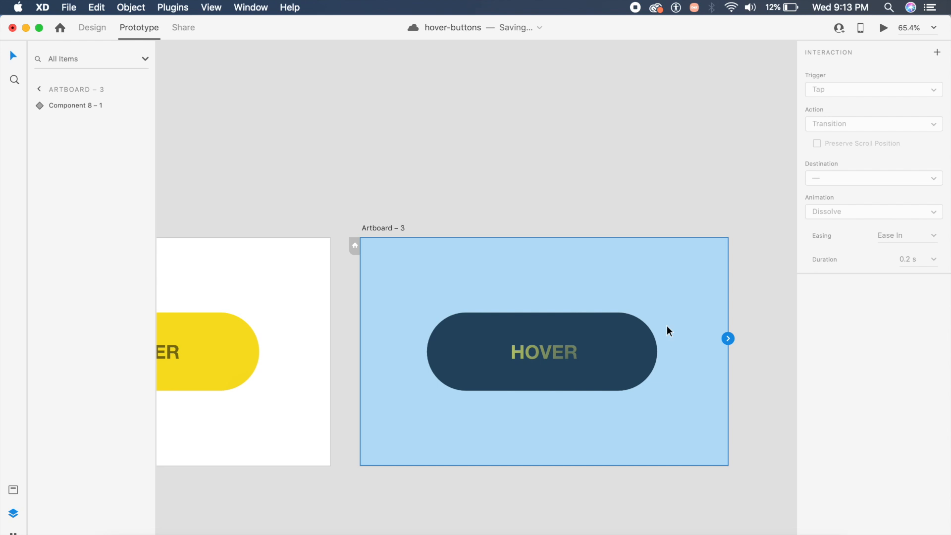
{"action": "left_click", "coordinate": [883, 28]}
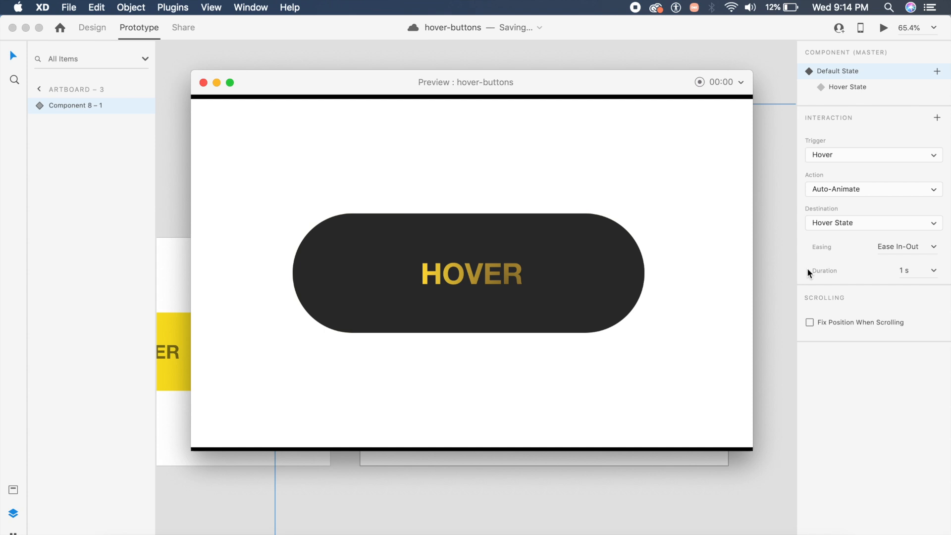
{"action": "left_click", "coordinate": [203, 83]}
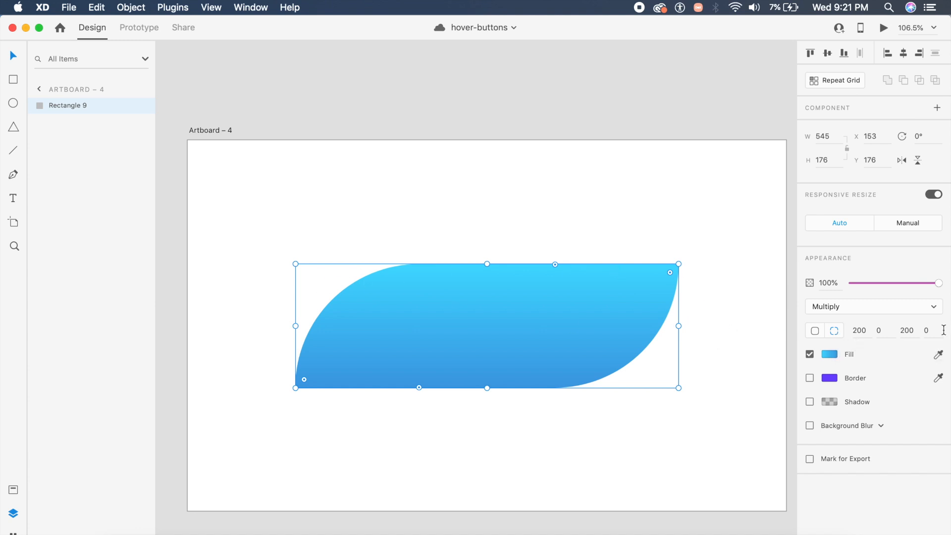
Examine the corner radii and gradient fill of the blue leaf-shaped button on Artboard – 4.
{"action": "left_click", "coordinate": [864, 331]}
{"action": "left_click", "coordinate": [917, 336]}
{"action": "left_click", "coordinate": [860, 330]}
{"action": "left_click", "coordinate": [772, 327]}
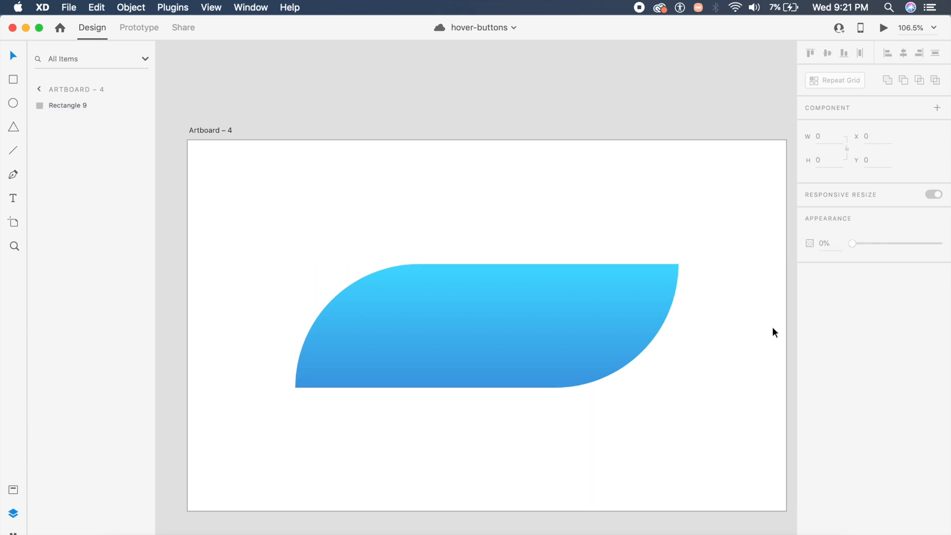
{"action": "left_click", "coordinate": [601, 348]}
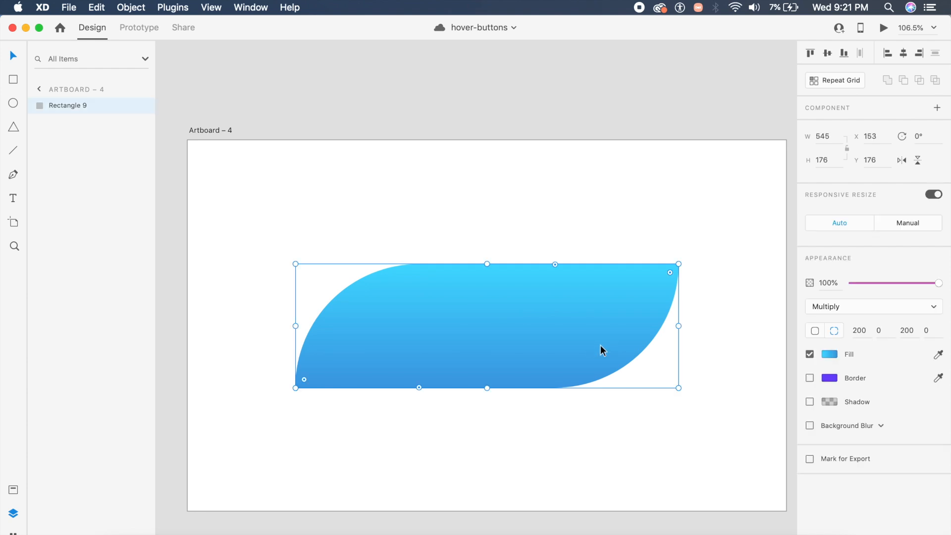
{"action": "left_click", "coordinate": [829, 354]}
{"action": "left_click", "coordinate": [668, 232]}
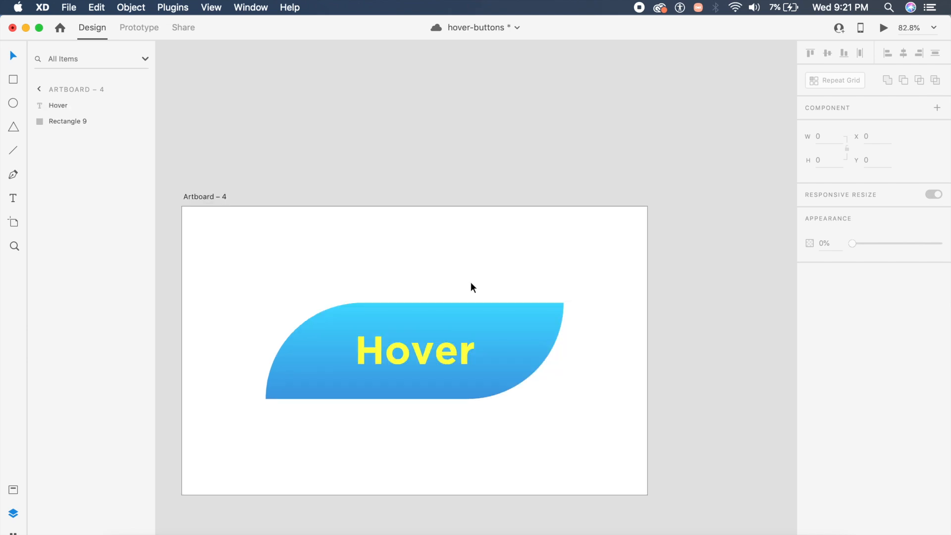
Select the yellow Hover text on the blue button and save the document.
{"action": "scroll", "coordinate": [473, 276], "scroll_direction": "up", "scroll_amount": 2}
{"action": "scroll", "coordinate": [474, 276], "scroll_direction": "left", "scroll_amount": 3}
{"action": "left_click", "coordinate": [464, 320]}
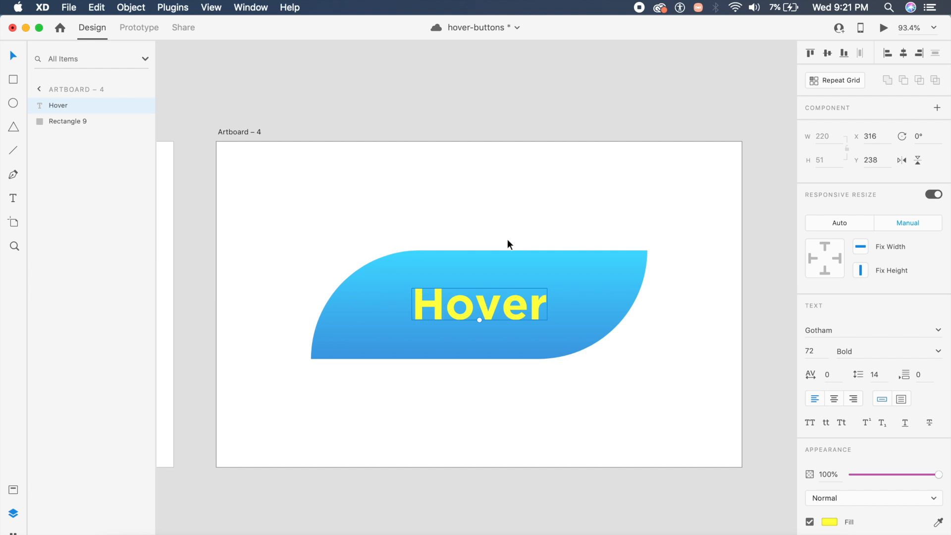
{"action": "key", "text": "super+s"}
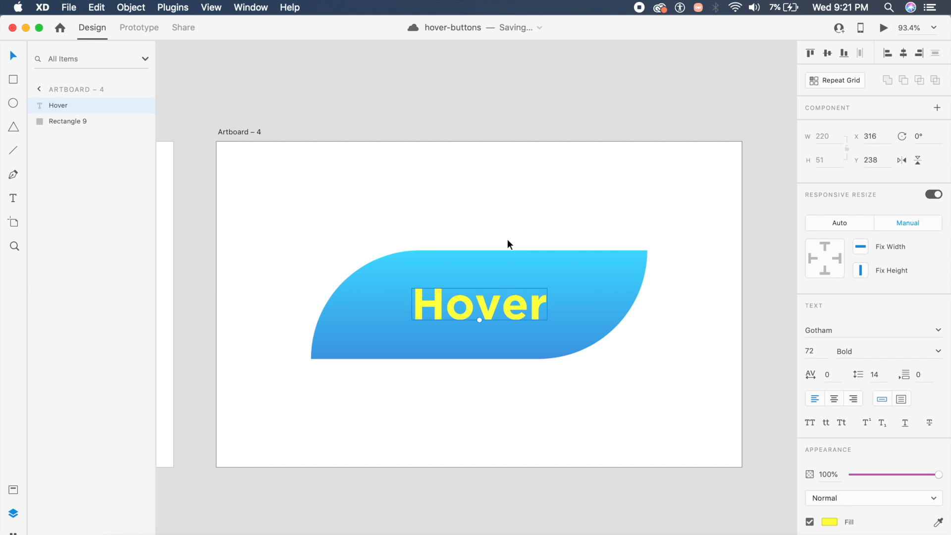
Draw a wavy curve with the Pen tool across the blue button, starting at its lower-left edge and rising toward the upper right.
{"action": "scroll", "coordinate": [429, 272], "scroll_direction": "up", "scroll_amount": 3}
{"action": "key", "text": "p"}
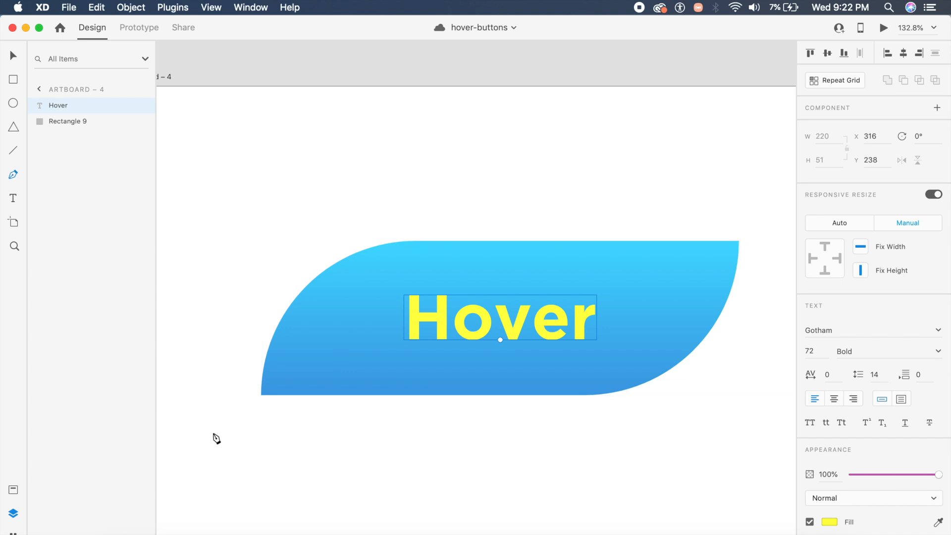
{"action": "left_click", "coordinate": [257, 371]}
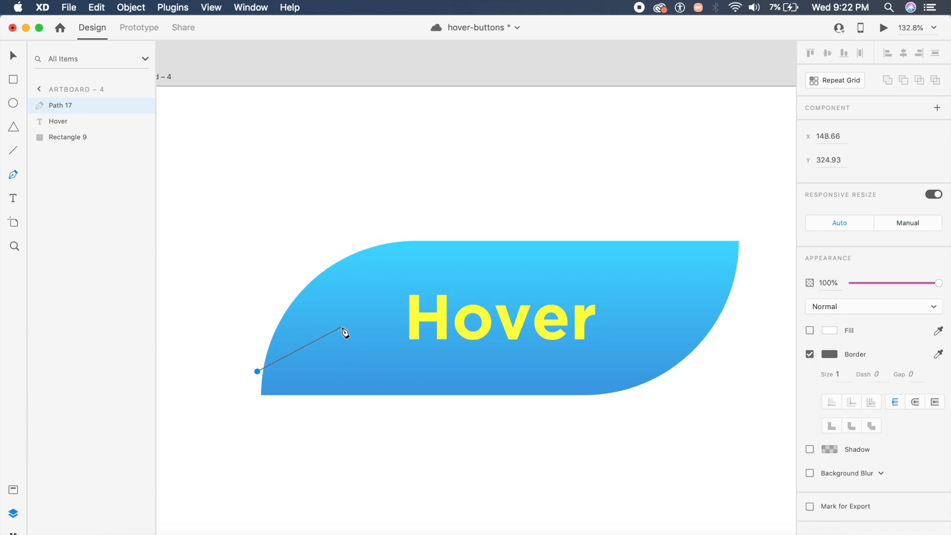
{"action": "left_click_drag", "start_coordinate": [341, 323], "coordinate": [397, 331]}
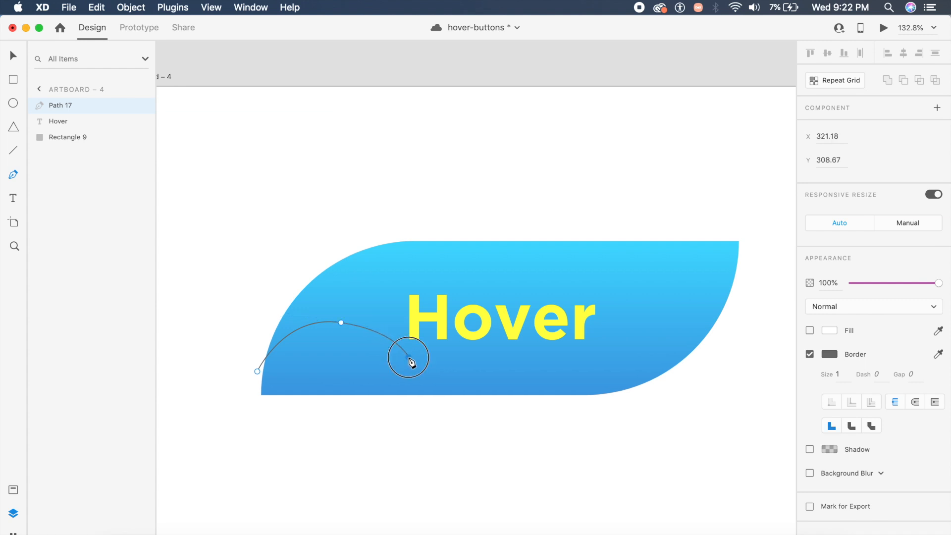
{"action": "left_click_drag", "start_coordinate": [458, 355], "coordinate": [516, 330]}
{"action": "left_click_drag", "start_coordinate": [589, 273], "coordinate": [677, 265]}
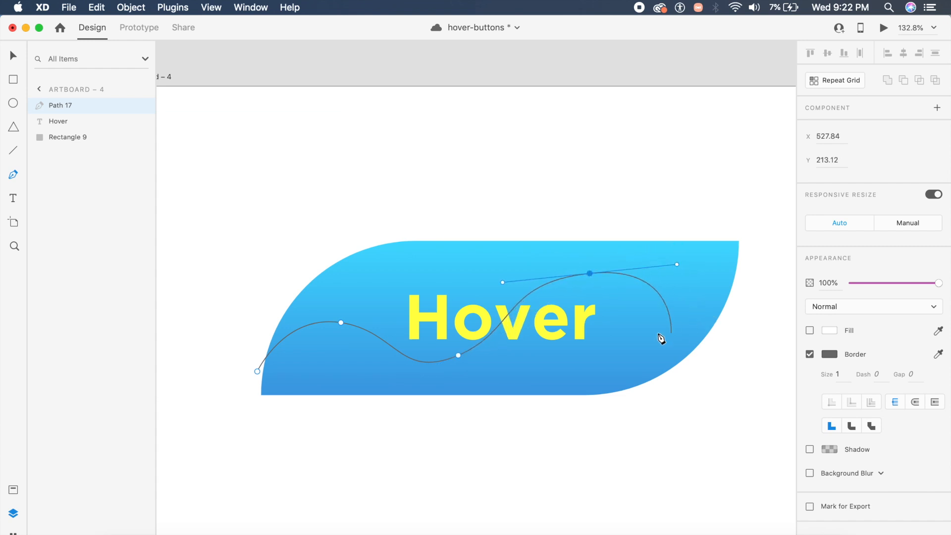
{"action": "left_click", "coordinate": [714, 310]}
{"action": "left_click_drag", "start_coordinate": [714, 310], "coordinate": [755, 312]}
{"action": "key", "text": "super+z"}
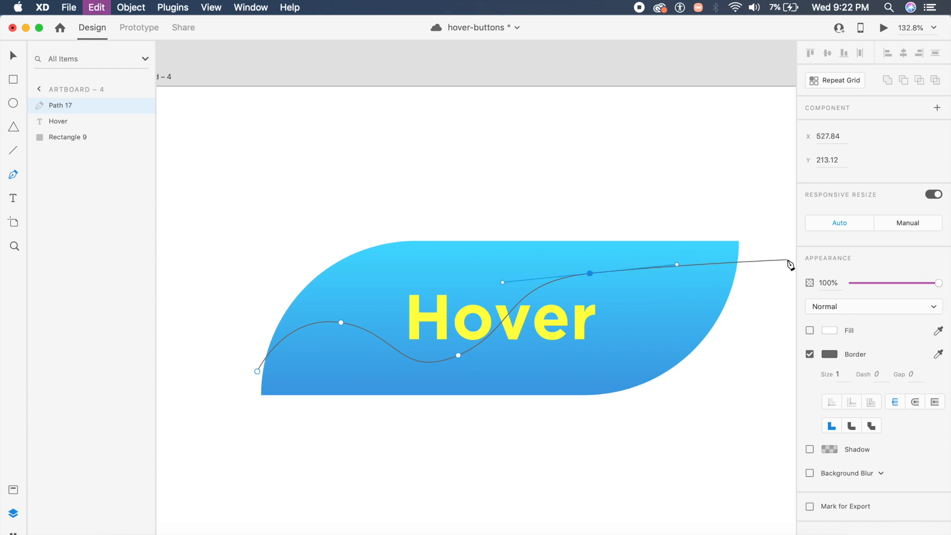
{"action": "left_click", "coordinate": [734, 213]}
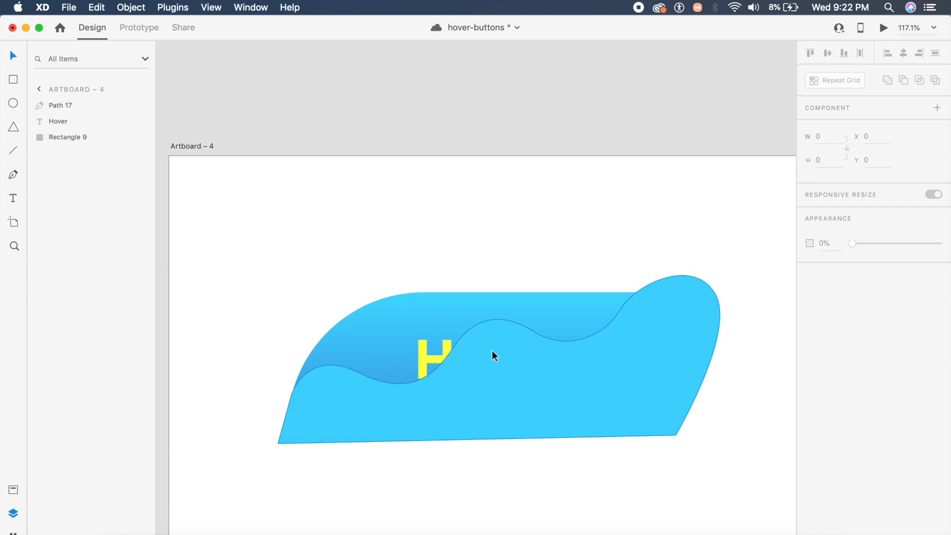
Move the light-blue wave shape slightly down to X 139.6, Y 165.38.
{"action": "left_click", "coordinate": [492, 350]}
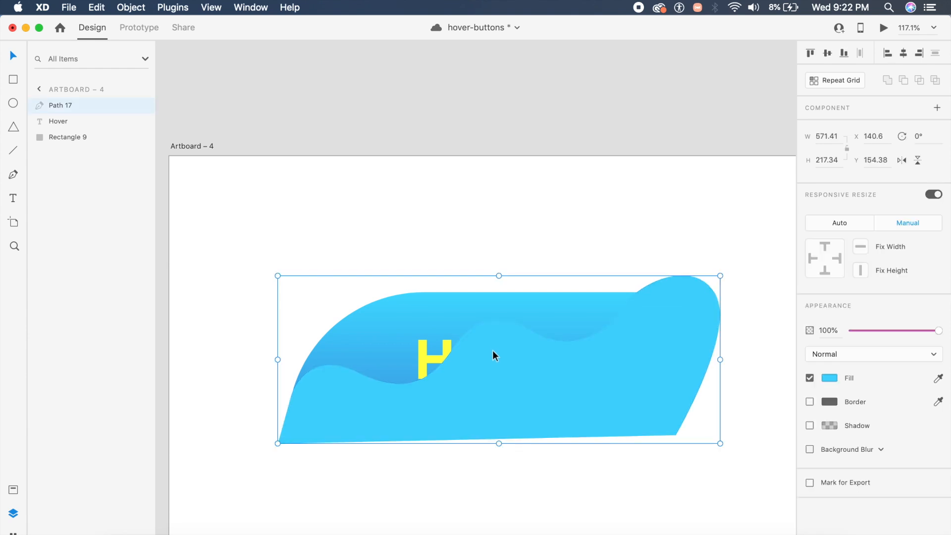
{"action": "mouse_move", "coordinate": [496, 361]}
{"action": "left_mouse_down"}
{"action": "mouse_move", "coordinate": [493, 388]}
{"action": "mouse_move", "coordinate": [495, 367]}
{"action": "left_mouse_up"}
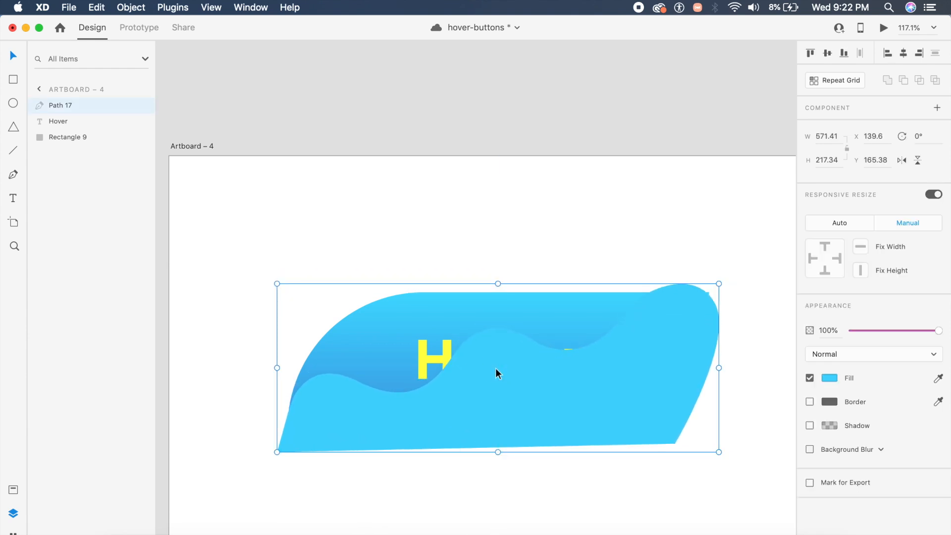
Mask the light-blue wave with a pasted copy of the blue button shape and send the masked group to the back.
{"action": "left_click", "coordinate": [553, 308]}
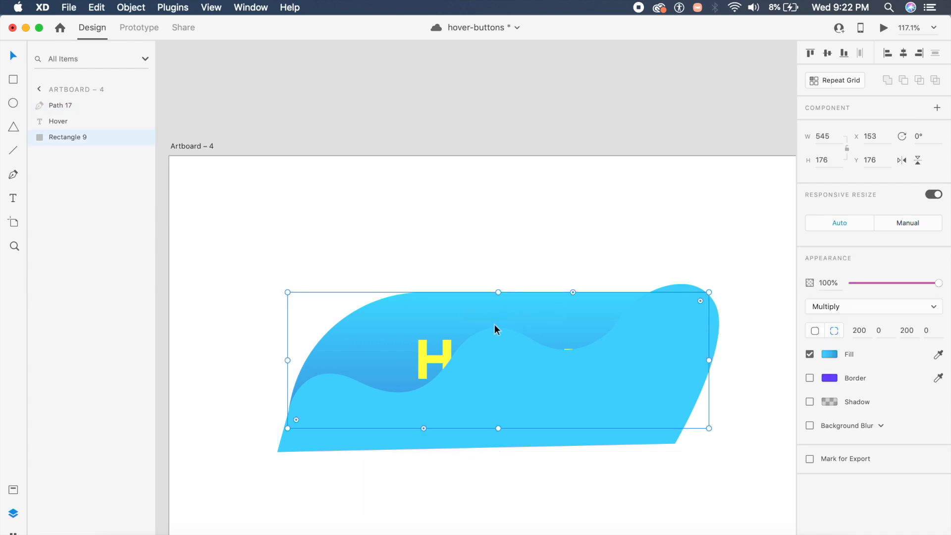
{"action": "key", "text": "super+v"}
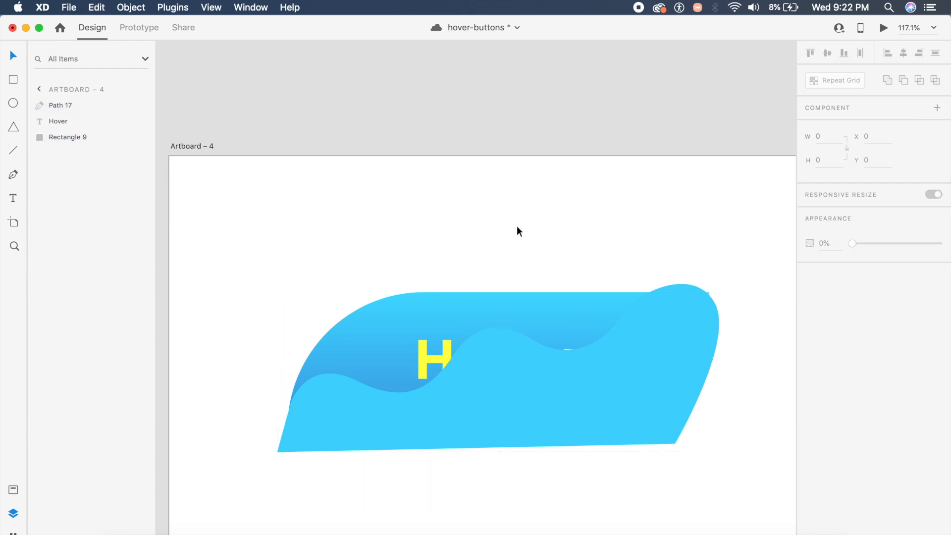
{"action": "left_click", "coordinate": [665, 433], "text": "shift"}
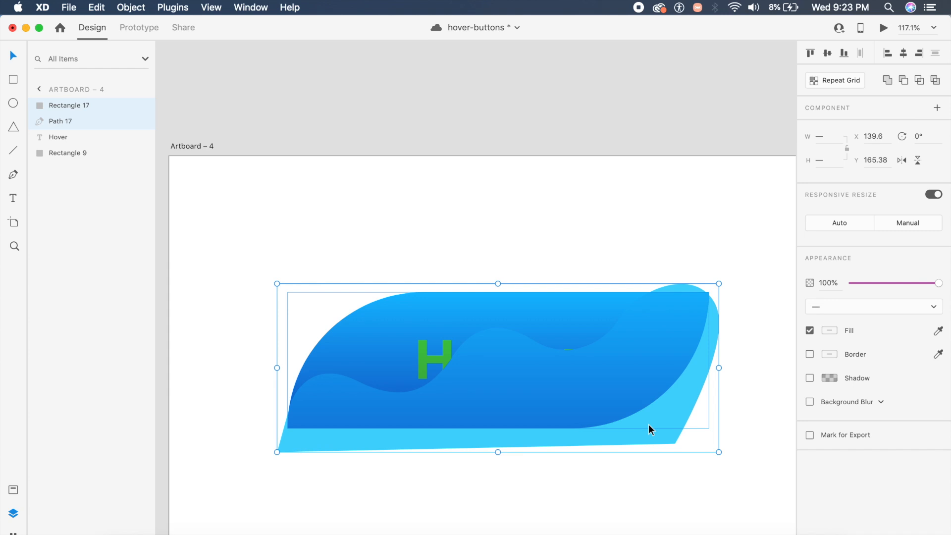
{"action": "key", "text": "super+shift+m"}
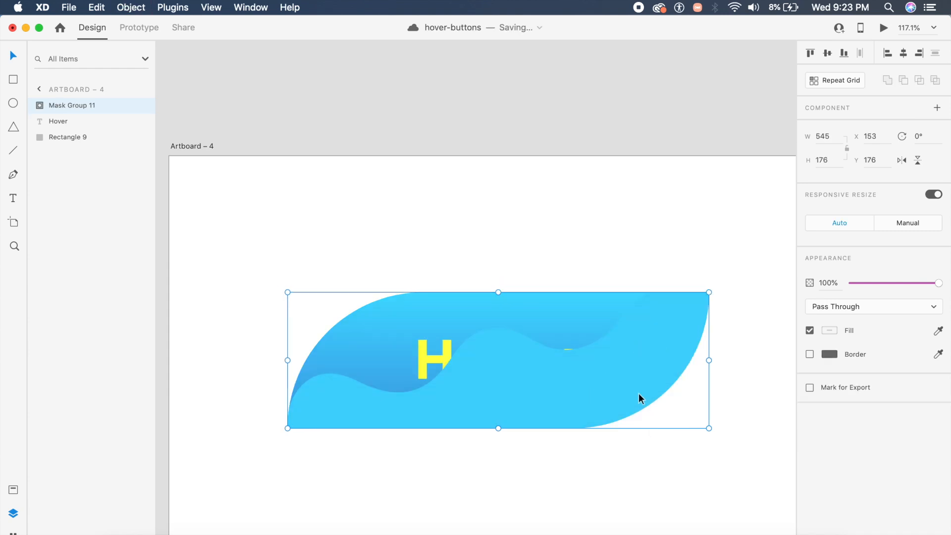
{"action": "key", "text": "super+shift+bracketleft"}
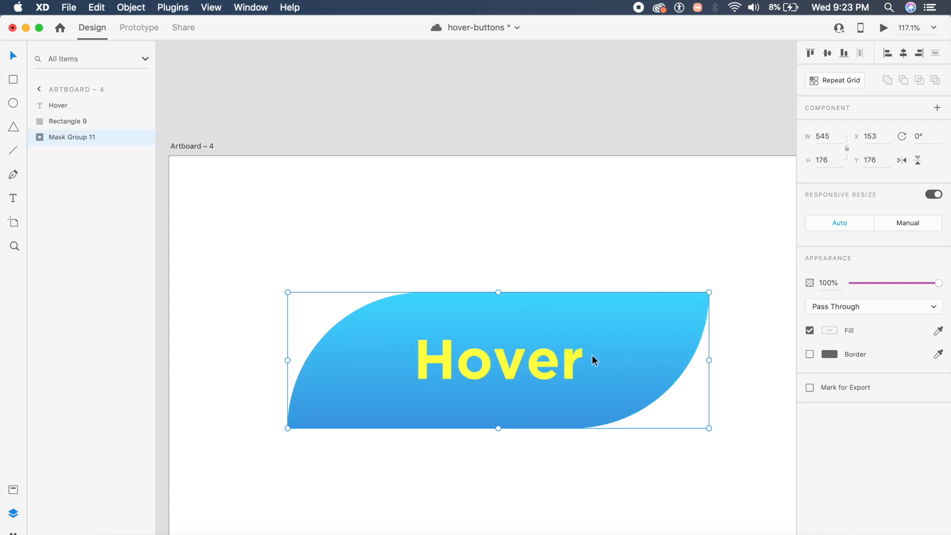
{"action": "left_click", "coordinate": [551, 230]}
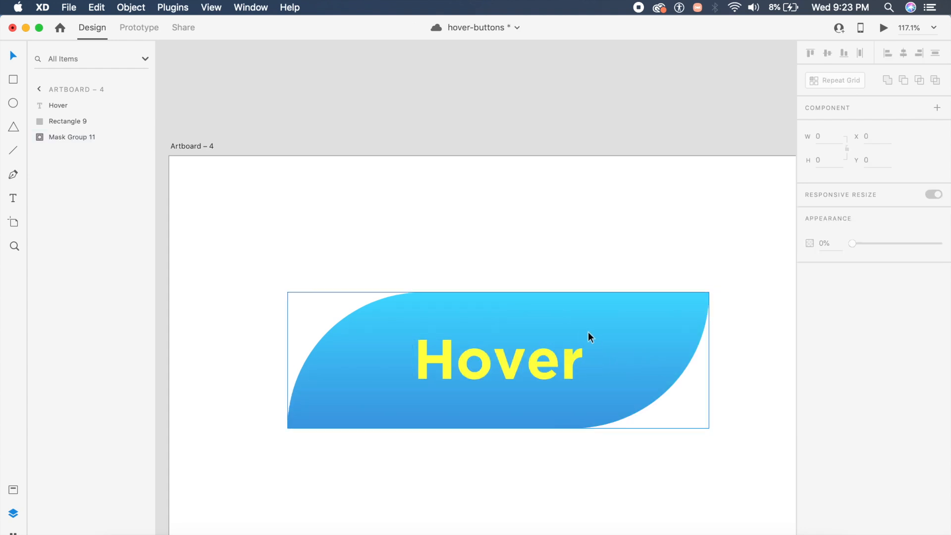
Set the blend mode of the blue gradient button shape to Multiply.
{"action": "left_click", "coordinate": [685, 346]}
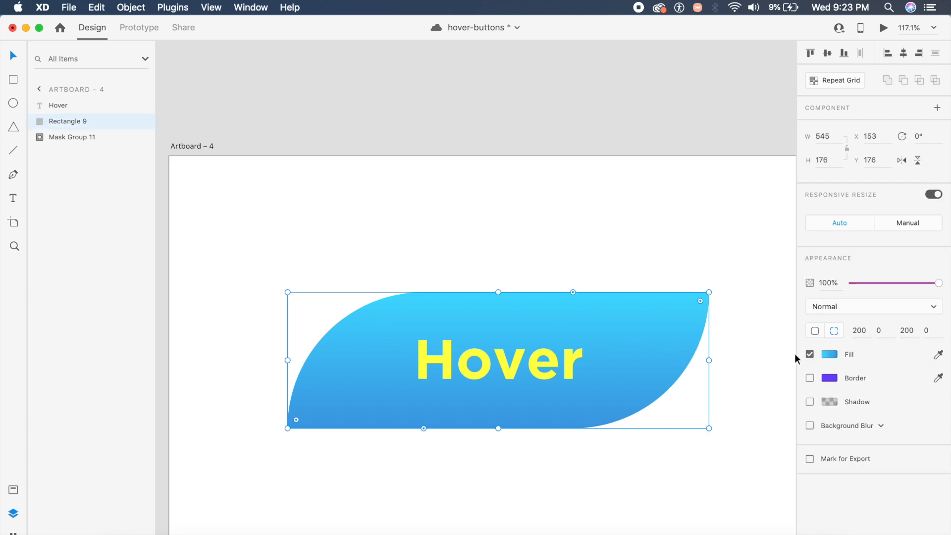
{"action": "left_click", "coordinate": [848, 307]}
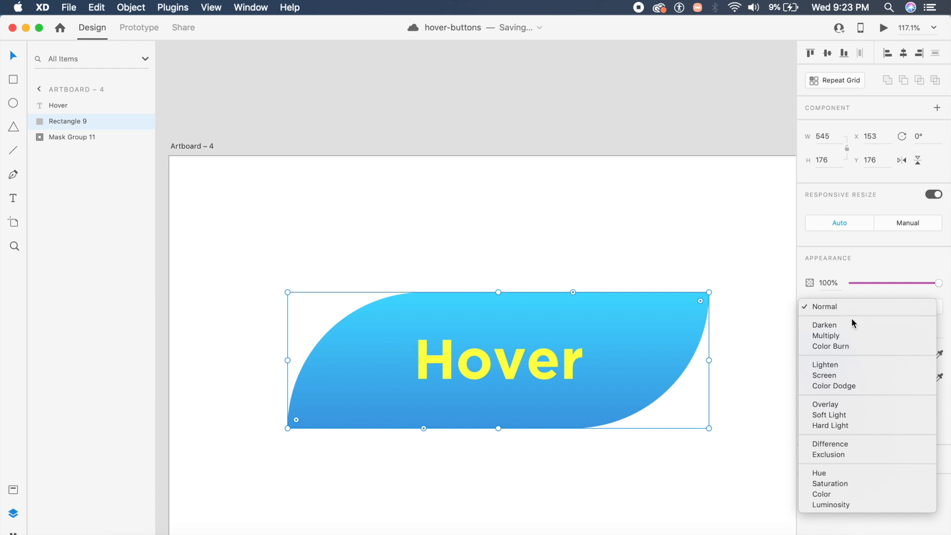
{"action": "left_click", "coordinate": [835, 335]}
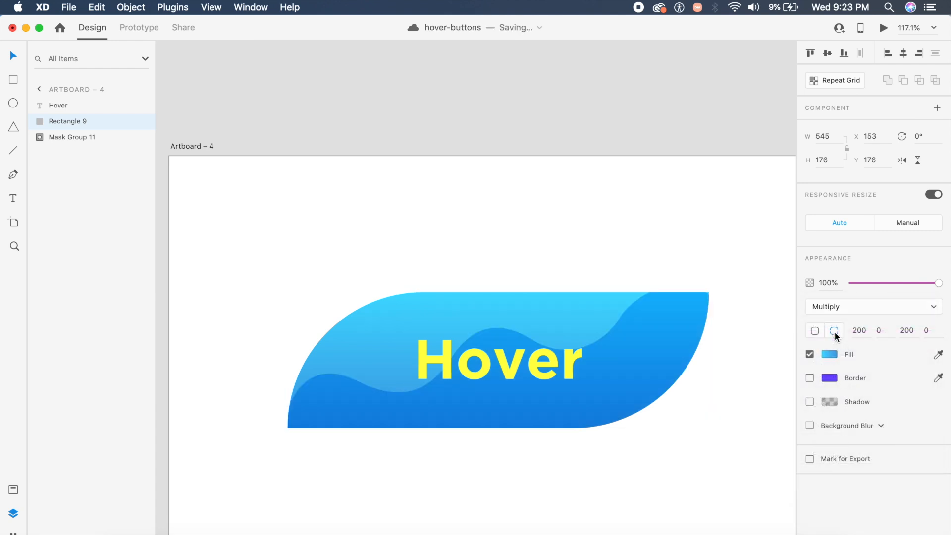
{"action": "left_click", "coordinate": [738, 356]}
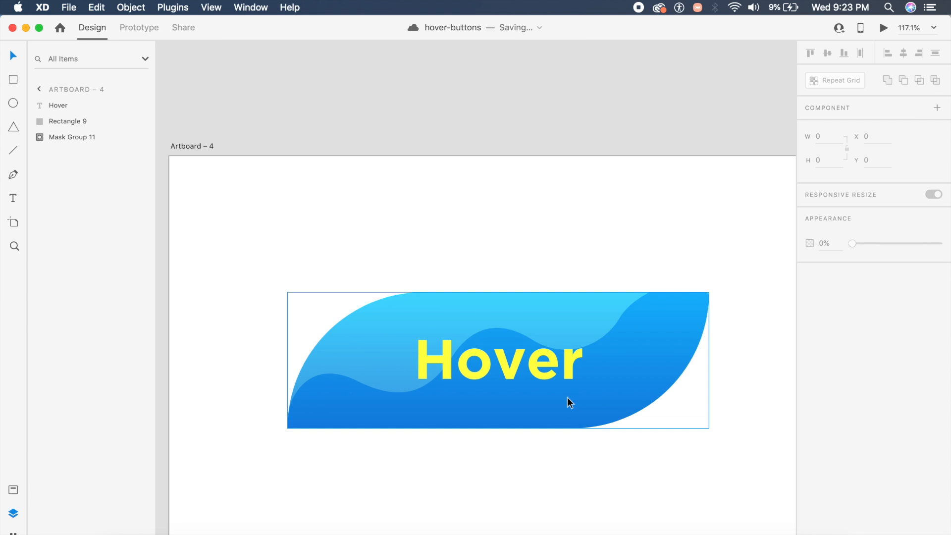
{"action": "double_click", "coordinate": [628, 394]}
{"action": "key", "text": "super+z"}
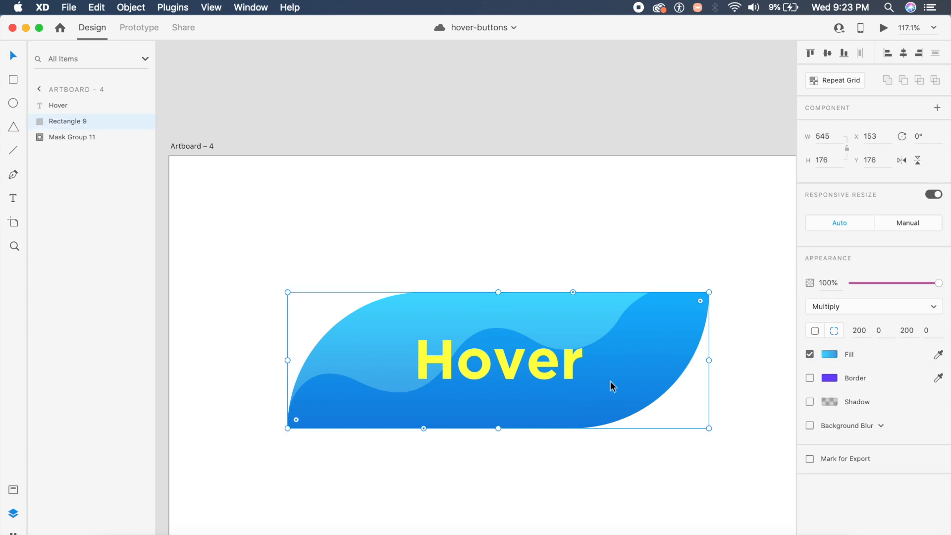
Duplicate the wave path inside the mask group.
{"action": "left_click", "coordinate": [41, 138]}
{"action": "left_click", "coordinate": [57, 168]}
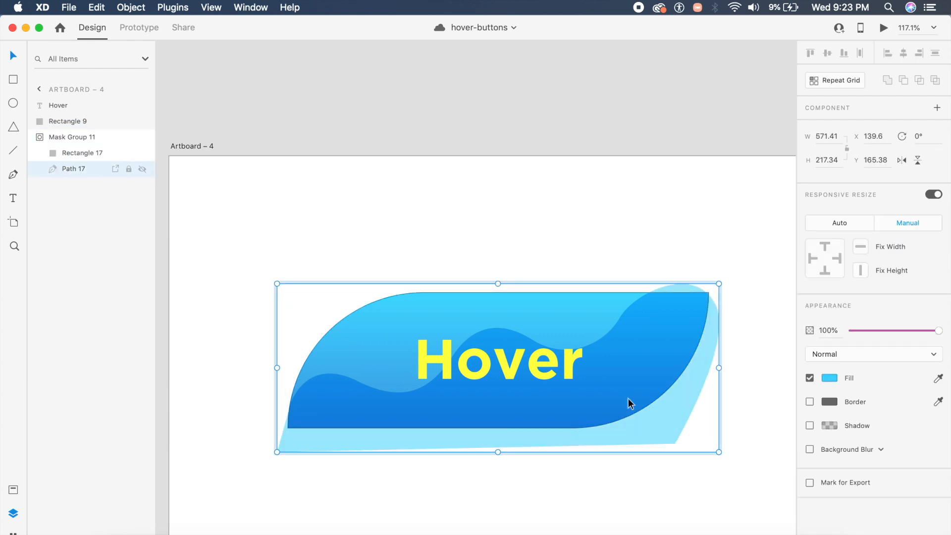
{"action": "left_click", "coordinate": [640, 360]}
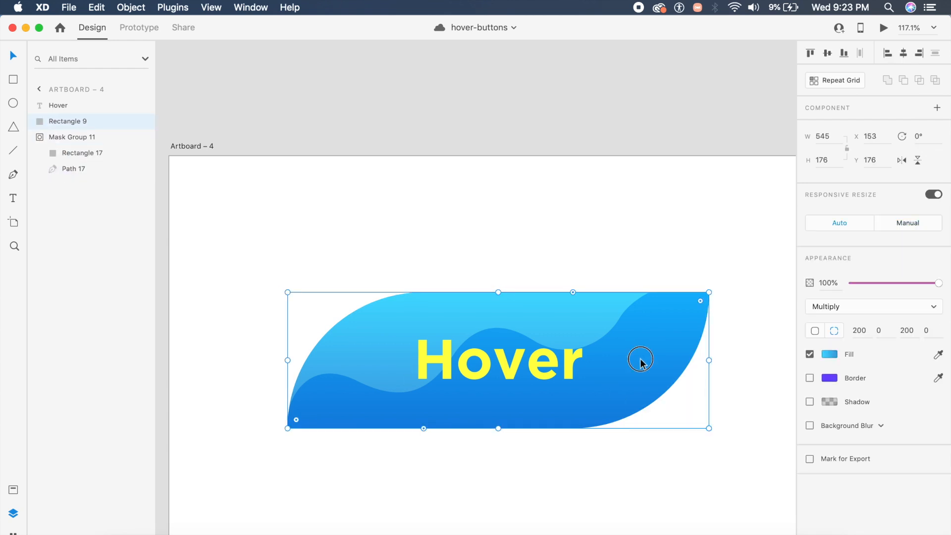
{"action": "left_click", "coordinate": [55, 173]}
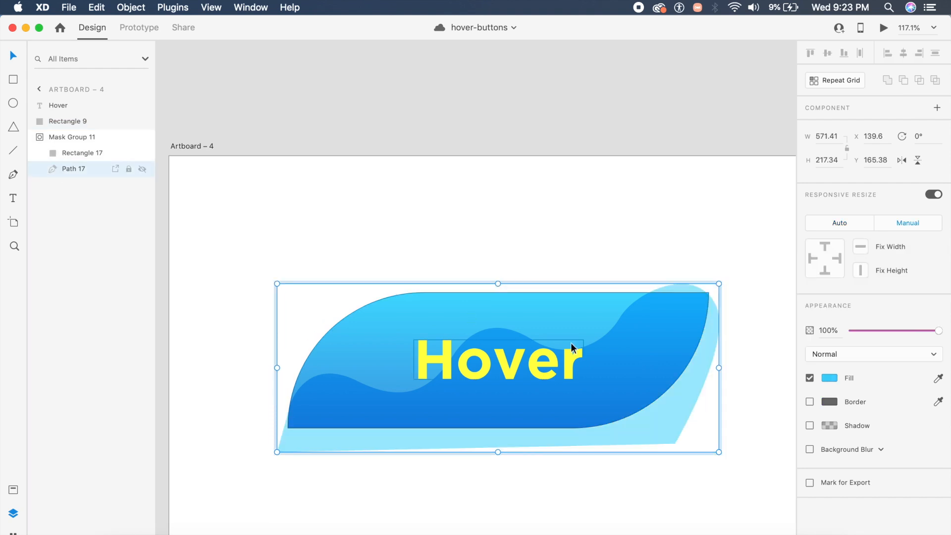
{"action": "key", "text": "super+d"}
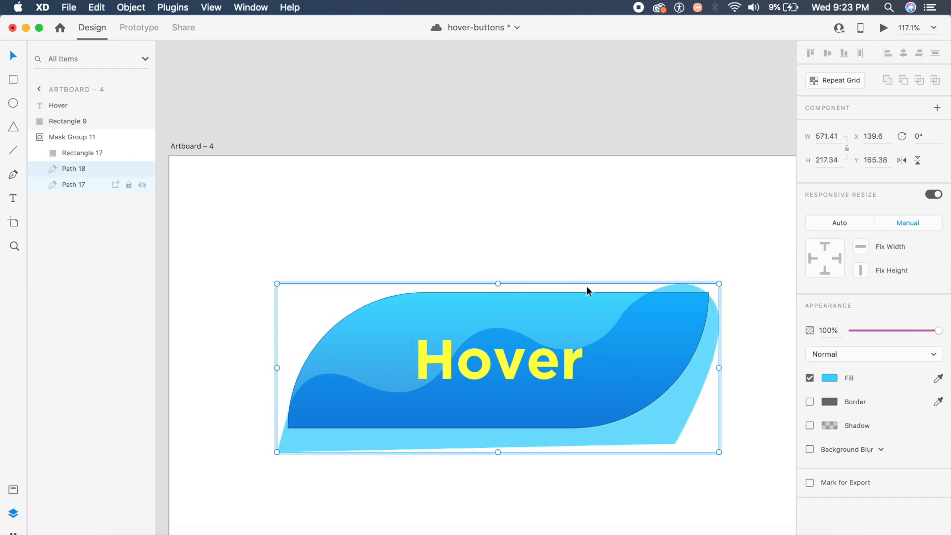
Move the duplicated wave left and down to X -390.4, Y 285.38, beyond the button's lower-left corner.
{"action": "key", "text": "shift+Left"}
{"action": "key", "text": "shift+Left"}
{"action": "key", "text": "shift+Left"}
{"action": "key", "text": "shift+Left"}
{"action": "key", "text": "shift+Left"}
{"action": "key", "text": "shift+Left"}
{"action": "key", "text": "shift+Left"}
{"action": "key", "text": "shift+Left"}
{"action": "key", "text": "shift+Left"}
{"action": "key", "text": "shift+Left"}
{"action": "key", "text": "shift+Left"}
{"action": "key", "text": "shift+Left"}
{"action": "key", "text": "shift+Left"}
{"action": "key", "text": "shift+Left"}
{"action": "key", "text": "shift+Left"}
{"action": "key", "text": "shift+Left"}
{"action": "key", "text": "shift+Left"}
{"action": "key", "text": "shift+Left"}
{"action": "key", "text": "shift+Left"}
{"action": "key", "text": "shift+Left"}
{"action": "key", "text": "shift+Left"}
{"action": "key", "text": "shift+Left"}
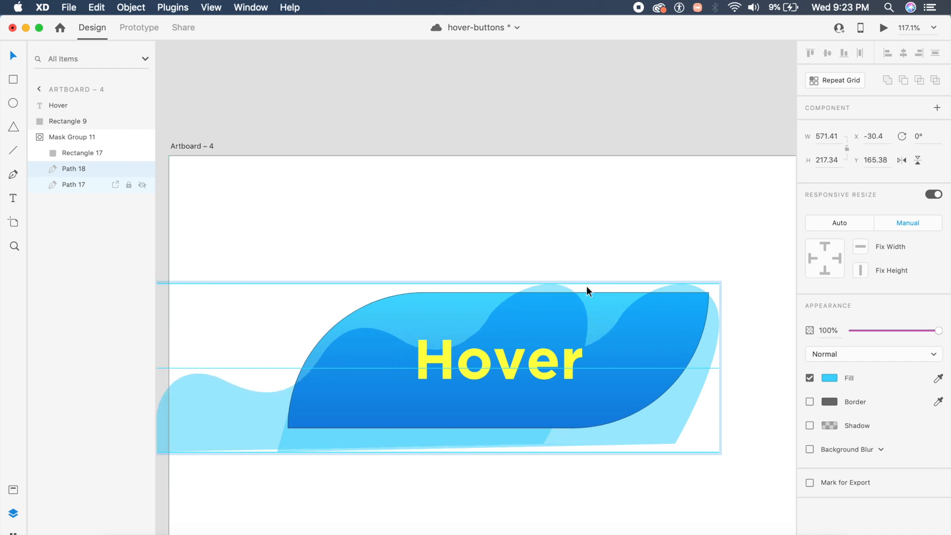
{"action": "key", "text": "shift+Down"}
{"action": "key", "text": "shift+Down"}
{"action": "key", "text": "shift+Down"}
{"action": "key", "text": "shift+Down"}
{"action": "key", "text": "shift+Down"}
{"action": "key", "text": "shift+Down"}
{"action": "key", "text": "shift+Down"}
{"action": "key", "text": "shift+Down"}
{"action": "key", "text": "shift+Left"}
{"action": "key", "text": "shift+Left"}
{"action": "key", "text": "shift+Left"}
{"action": "key", "text": "shift+Left"}
{"action": "key", "text": "shift+Left"}
{"action": "key", "text": "shift+Left"}
{"action": "key", "text": "shift+Left"}
{"action": "key", "text": "shift+Left"}
{"action": "key", "text": "shift+Left"}
{"action": "key", "text": "shift+Left"}
{"action": "key", "text": "shift+Left"}
{"action": "key", "text": "shift+Left"}
{"action": "key", "text": "shift+Left"}
{"action": "key", "text": "shift+Left"}
{"action": "key", "text": "shift+Left"}
{"action": "key", "text": "shift+Left"}
{"action": "key", "text": "shift+Left"}
{"action": "key", "text": "shift+Left"}
{"action": "key", "text": "shift+Left"}
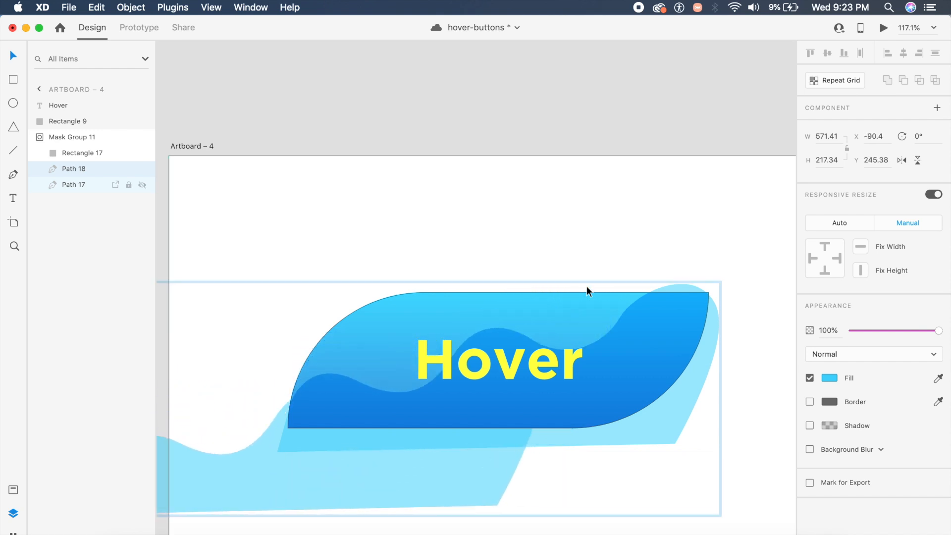
{"action": "key", "text": "shift+Left"}
{"action": "key", "text": "shift+Left"}
{"action": "key", "text": "shift+Left"}
{"action": "key", "text": "shift+Left"}
{"action": "key", "text": "shift+Left"}
{"action": "key", "text": "shift+Left"}
{"action": "key", "text": "shift+Left"}
{"action": "key", "text": "shift+Left"}
{"action": "key", "text": "shift+Left"}
{"action": "key", "text": "shift+Left"}
{"action": "key", "text": "shift+Left"}
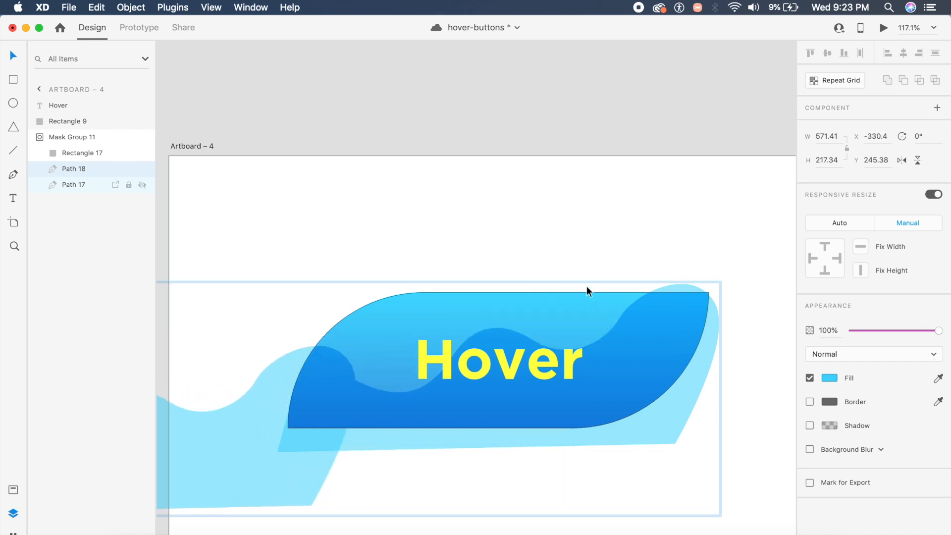
{"action": "key", "text": "shift+Down"}
{"action": "key", "text": "shift+Down"}
{"action": "key", "text": "shift+Down"}
{"action": "key", "text": "shift+Down"}
{"action": "key", "text": "shift+Left"}
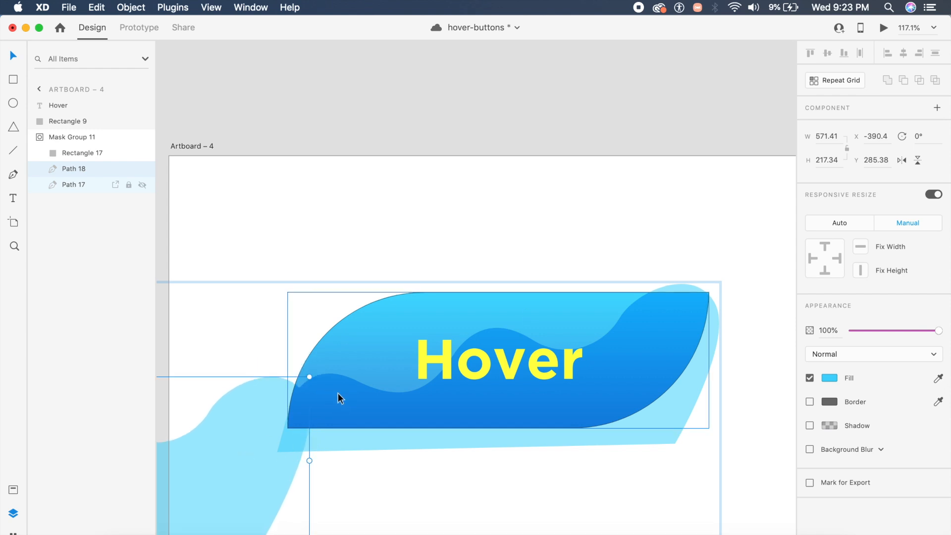
{"action": "left_click", "coordinate": [465, 200]}
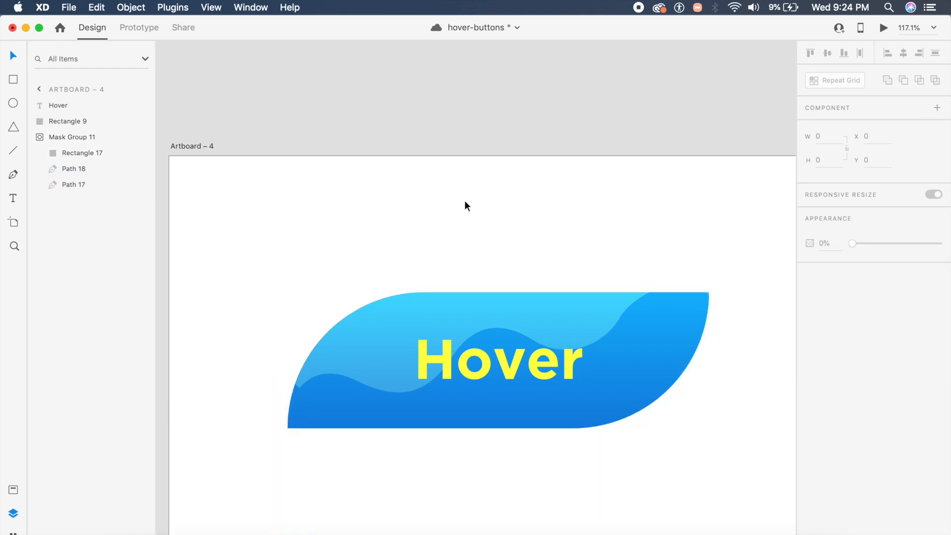
Turn the whole blue button into a component and add a Hover State to it, keeping the default state name.
{"action": "left_click", "coordinate": [530, 346]}
{"action": "left_click_drag", "start_coordinate": [271, 250], "coordinate": [778, 489]}
{"action": "key", "text": "ctrl+k"}
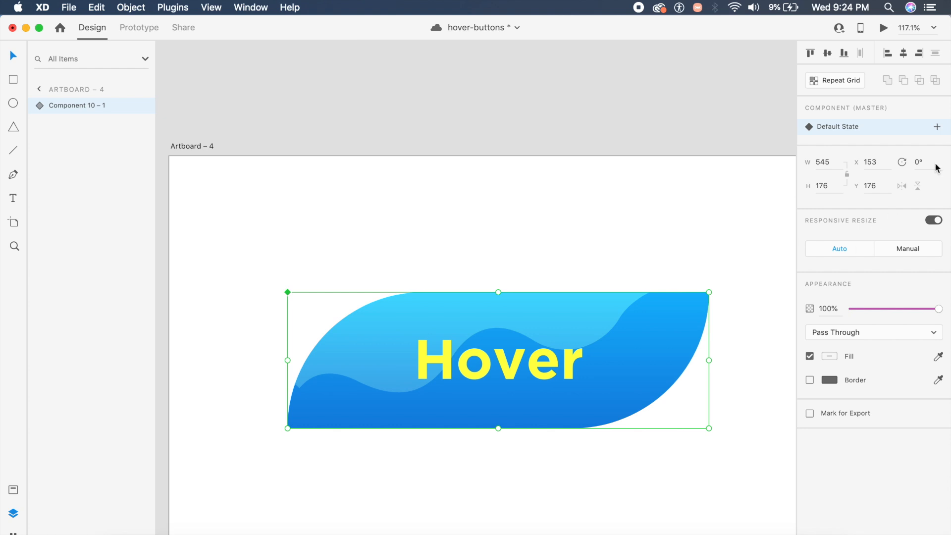
{"action": "left_click", "coordinate": [938, 128]}
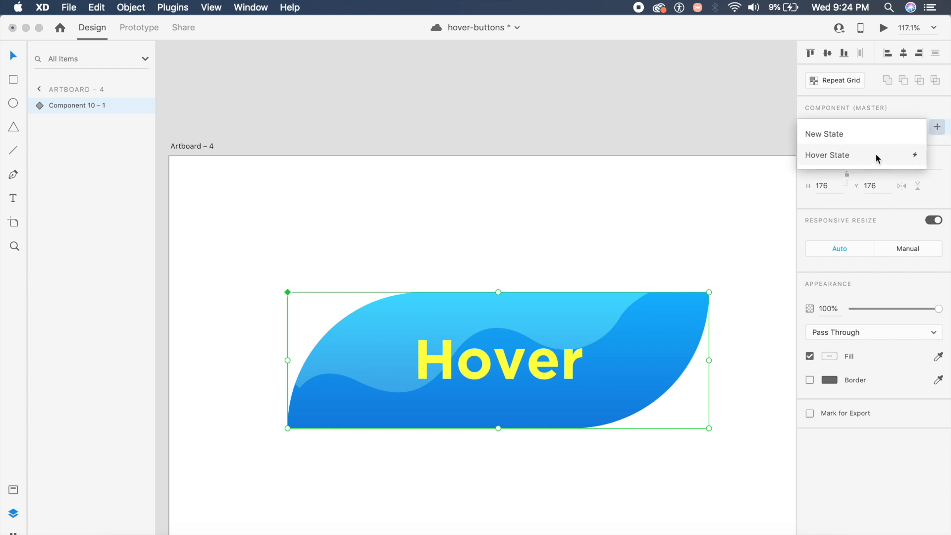
{"action": "left_click", "coordinate": [886, 151]}
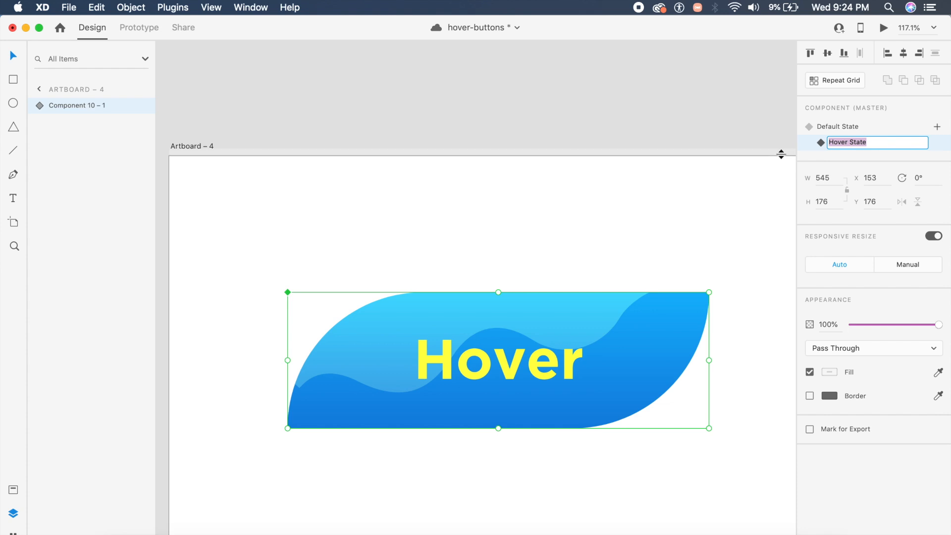
{"action": "key", "text": "Return"}
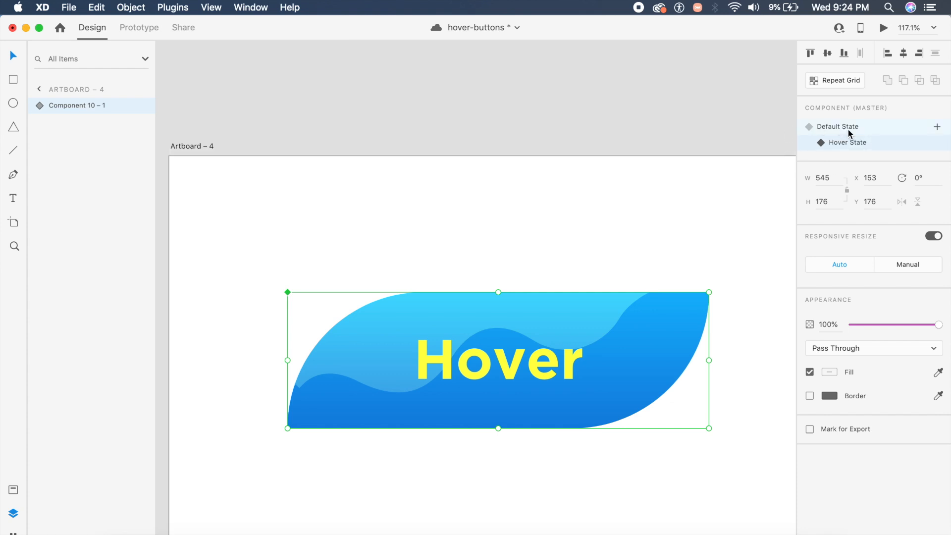
In the Hover State, move the original wave inside the mask group right and slightly up to X 209.6, Y 155.38.
{"action": "double_click", "coordinate": [649, 352]}
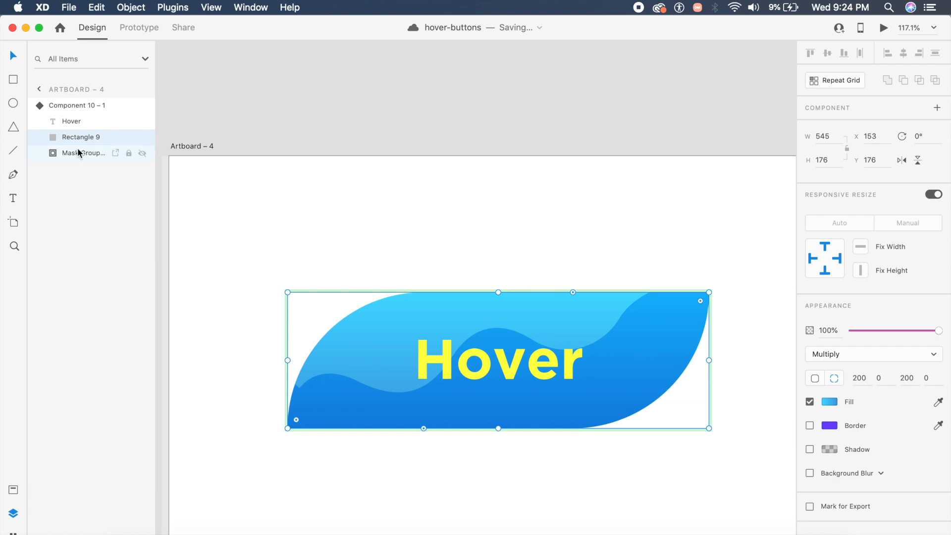
{"action": "left_click", "coordinate": [51, 153]}
{"action": "left_click", "coordinate": [87, 186]}
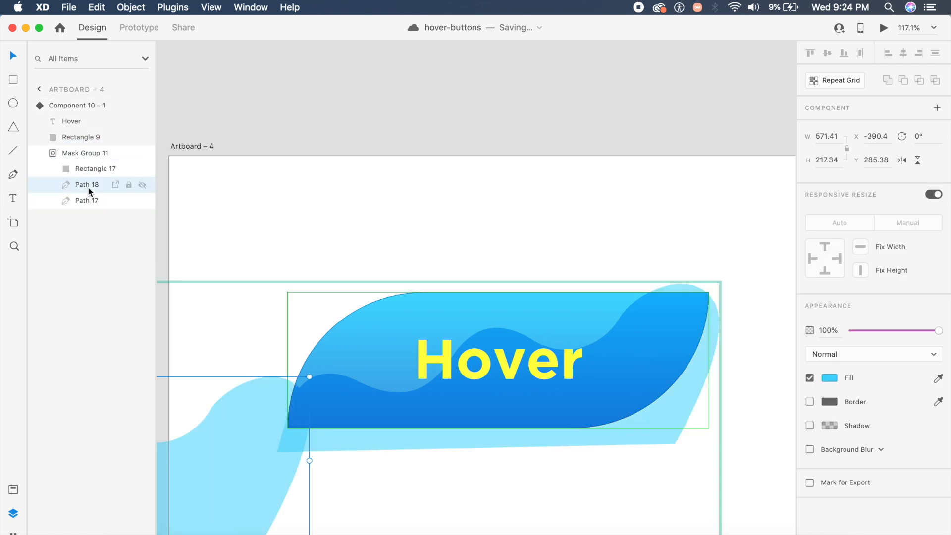
{"action": "left_click", "coordinate": [99, 201]}
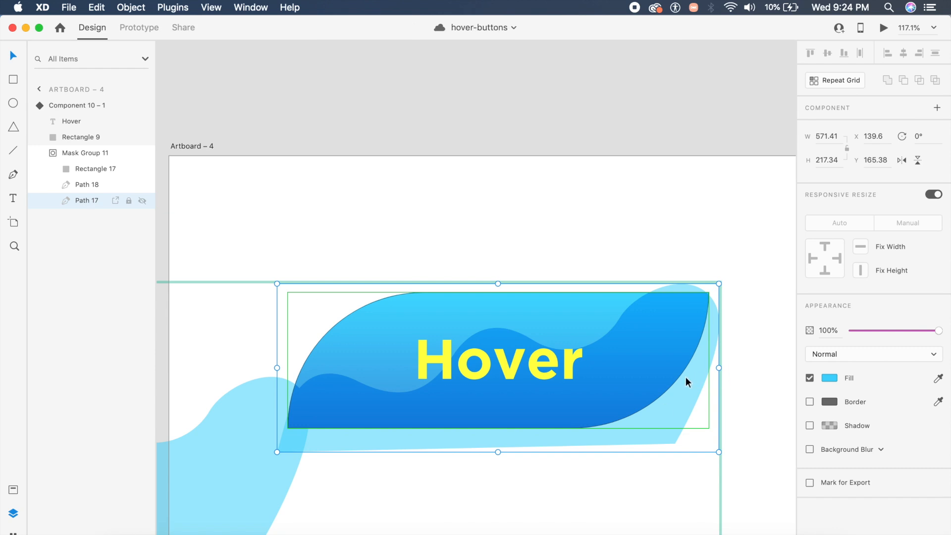
{"action": "left_click", "coordinate": [660, 371]}
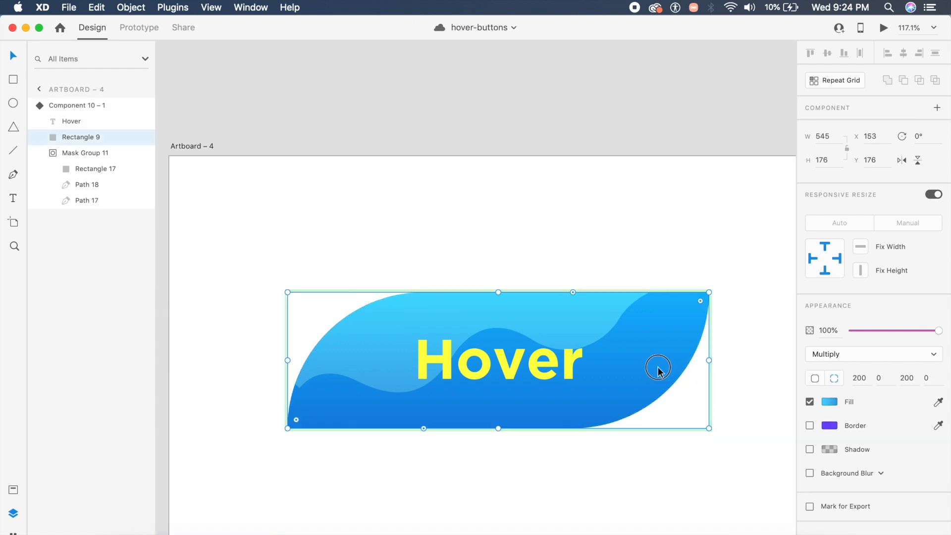
{"action": "left_click", "coordinate": [103, 200]}
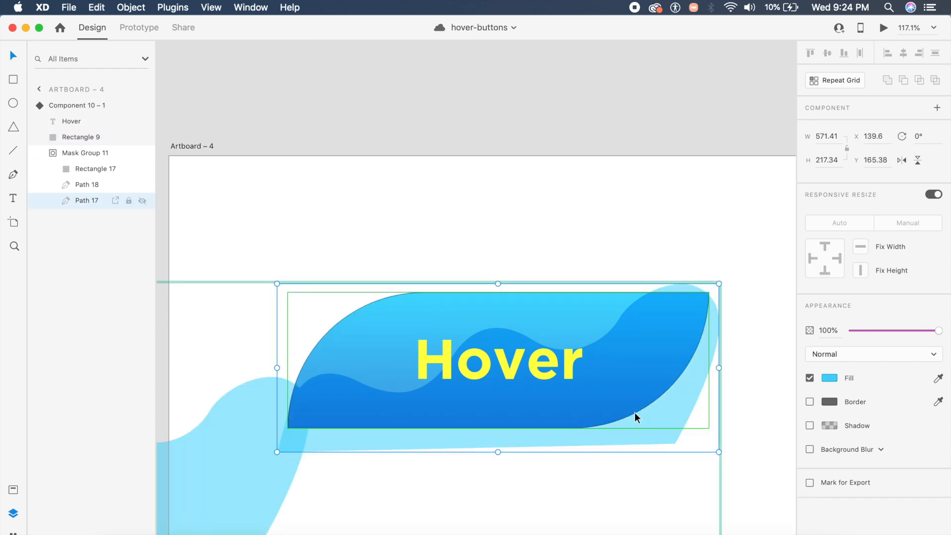
{"action": "key", "text": "shift+Right"}
{"action": "key", "text": "shift+Right"}
{"action": "key", "text": "shift+Right"}
{"action": "key", "text": "shift+Right"}
{"action": "key", "text": "shift+Right"}
{"action": "key", "text": "shift+Right"}
{"action": "key", "text": "shift+Right"}
{"action": "key", "text": "shift+Up"}
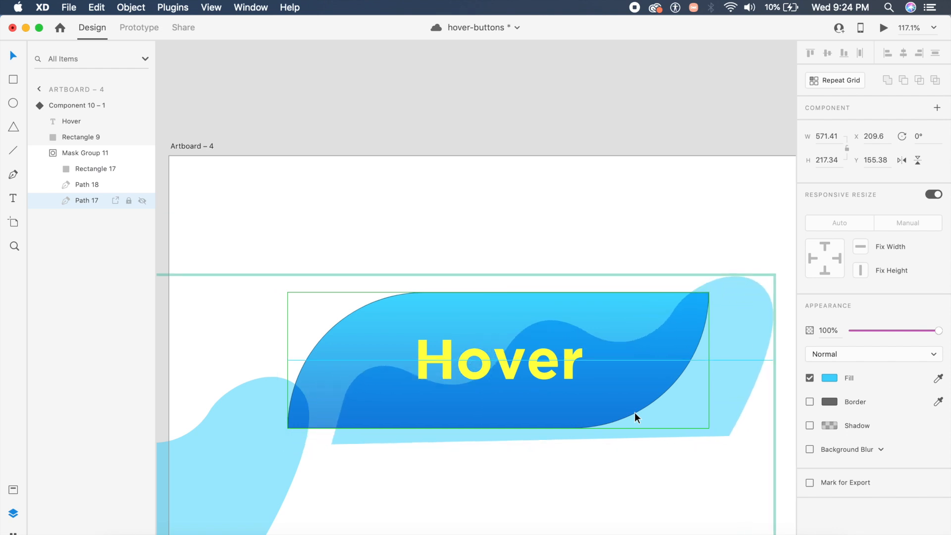
Reshape the original wave by shifting its anchor points toward the upper right, placing its lower-left anchor at about X 337, Y 362.
{"action": "double_click", "coordinate": [491, 397]}
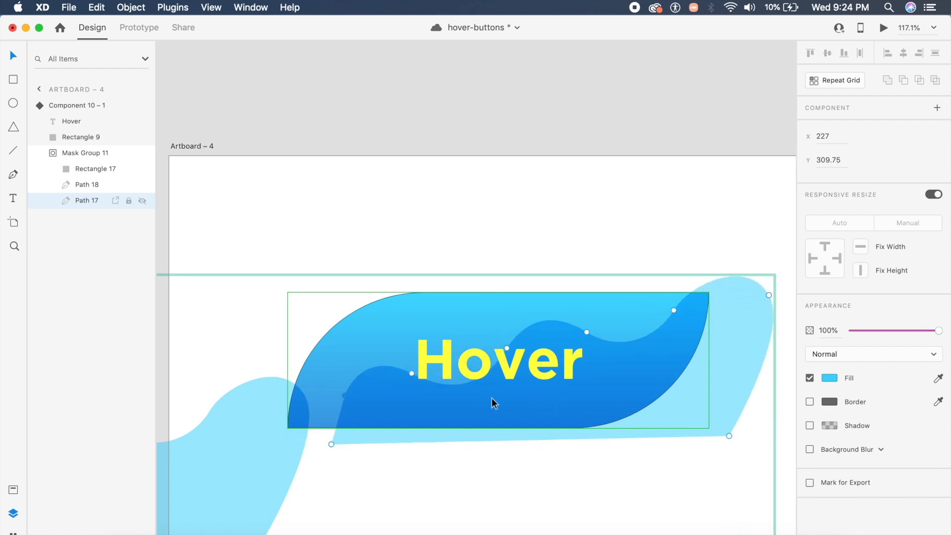
{"action": "left_click", "coordinate": [412, 373]}
{"action": "left_click_drag", "start_coordinate": [673, 311], "coordinate": [718, 292]}
{"action": "scroll", "coordinate": [703, 292], "scroll_direction": "right", "scroll_amount": 5}
{"action": "left_click_drag", "start_coordinate": [605, 275], "coordinate": [689, 247]}
{"action": "left_click_drag", "start_coordinate": [474, 314], "coordinate": [442, 322]}
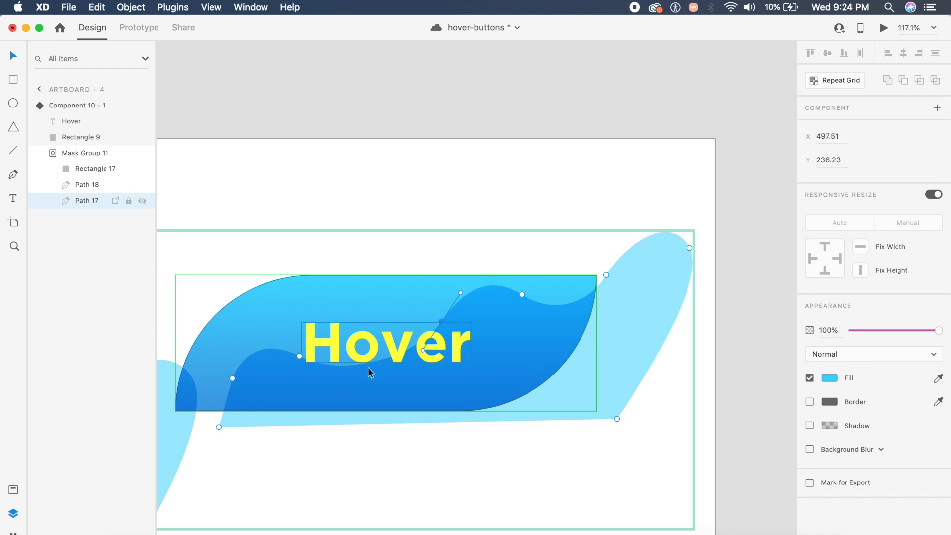
{"action": "left_click_drag", "start_coordinate": [300, 356], "coordinate": [372, 341]}
{"action": "left_click_drag", "start_coordinate": [233, 379], "coordinate": [299, 371]}
{"action": "left_click_drag", "start_coordinate": [219, 427], "coordinate": [317, 419]}
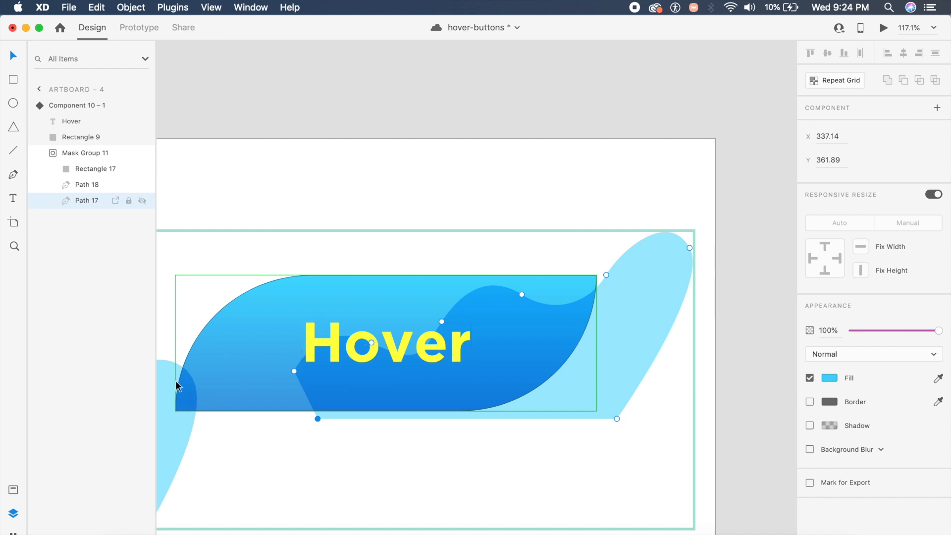
Move the duplicated wave in the mask group horizontally right into the button's lower-left area.
{"action": "left_click", "coordinate": [90, 186]}
{"action": "scroll", "coordinate": [327, 295], "scroll_direction": "left", "scroll_amount": 5}
{"action": "scroll", "coordinate": [327, 295], "scroll_direction": "down", "scroll_amount": 2}
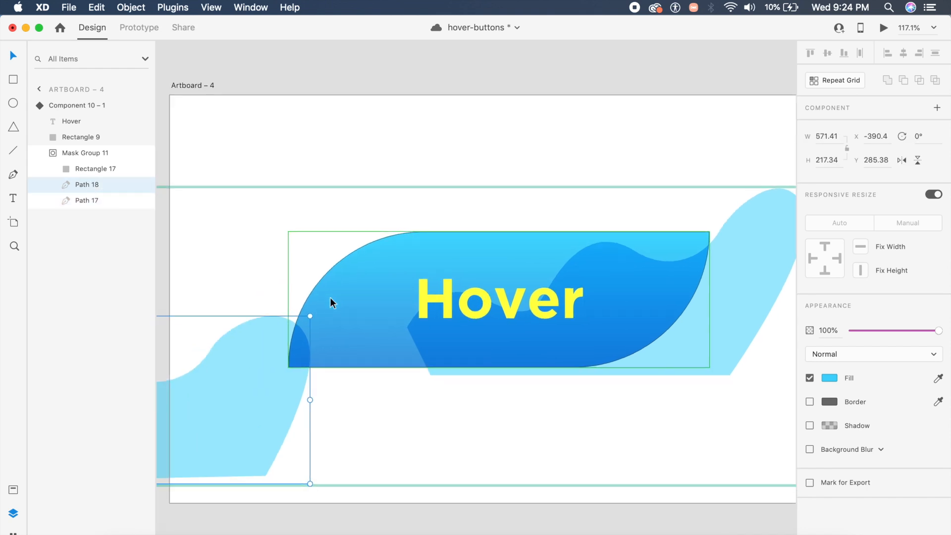
{"action": "key", "text": "shift+Right"}
{"action": "key", "text": "shift+Right"}
{"action": "key", "text": "shift+Right"}
{"action": "key", "text": "shift+Right"}
{"action": "key", "text": "shift+Right"}
{"action": "key", "text": "shift+Right"}
{"action": "key", "text": "shift+Right"}
{"action": "key", "text": "shift+Right"}
{"action": "key", "text": "shift+Right"}
{"action": "key", "text": "shift+Right"}
{"action": "key", "text": "shift+Right"}
{"action": "key", "text": "shift+Right"}
{"action": "key", "text": "shift+Right"}
{"action": "left_click", "coordinate": [329, 297]}
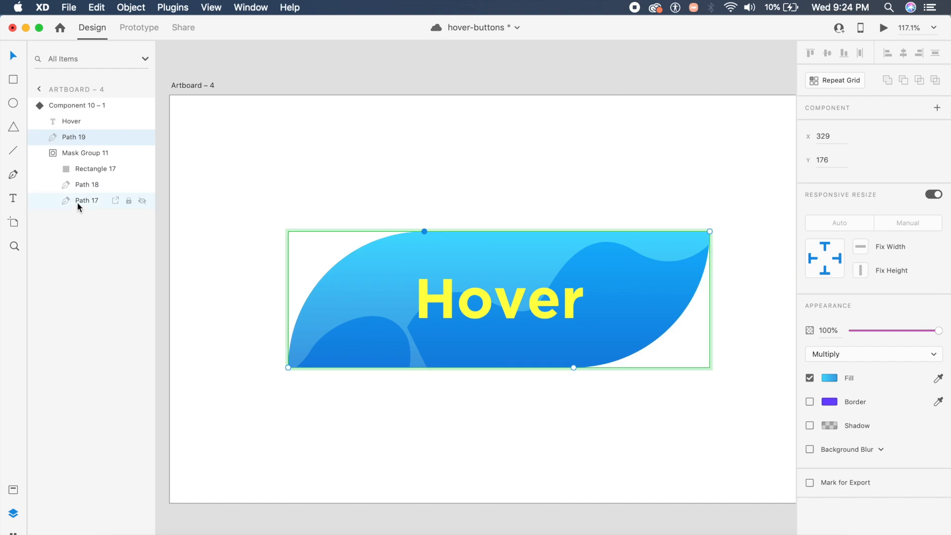
Reshape the duplicated wave in the mask group by shifting its anchor points toward the upper right, placing its right-hand anchor at about X 408, Y 272.
{"action": "left_click", "coordinate": [84, 206]}
{"action": "left_click", "coordinate": [65, 185]}
{"action": "key", "text": "Return"}
{"action": "left_click_drag", "start_coordinate": [405, 334], "coordinate": [485, 304]}
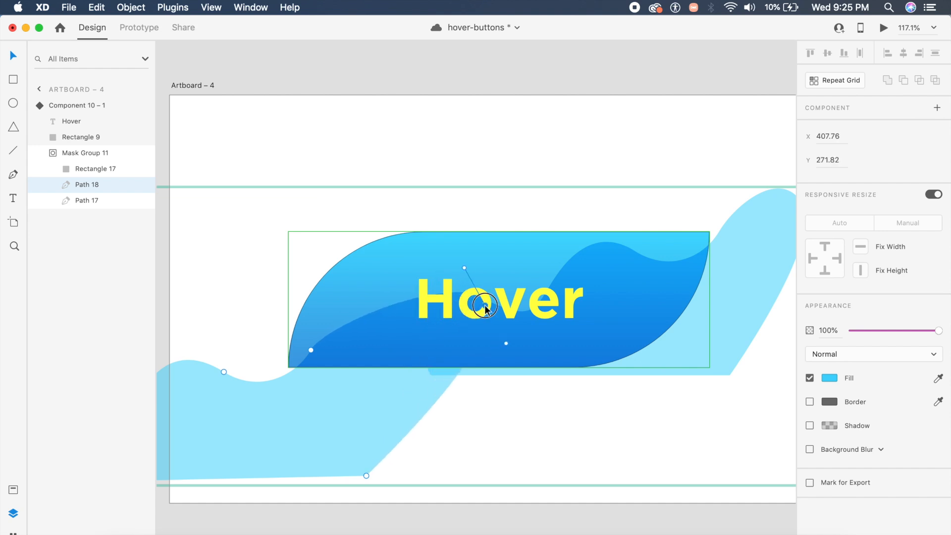
{"action": "left_click_drag", "start_coordinate": [310, 350], "coordinate": [393, 332]}
{"action": "key", "text": "Escape"}
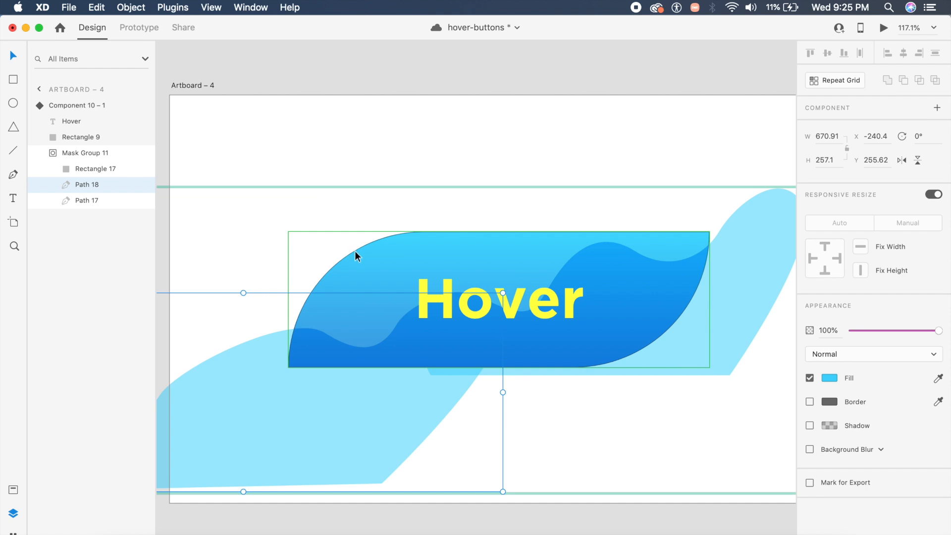
{"action": "key", "text": "Escape"}
{"action": "key", "text": "Escape"}
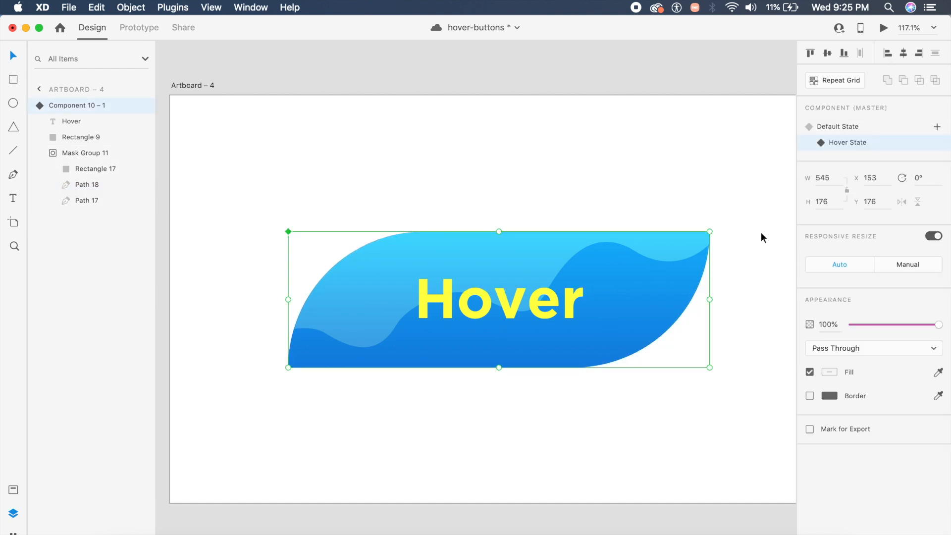
Set the Default State's hover interaction to Ease In-Out easing with a 0.6 s duration, keeping Auto-Animate to the Hover State.
{"action": "left_click", "coordinate": [857, 128]}
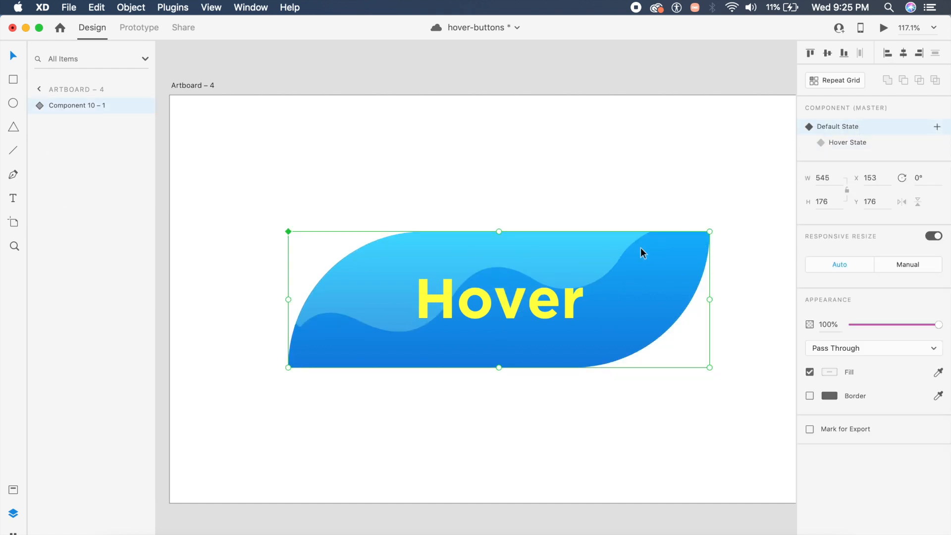
{"action": "left_click", "coordinate": [139, 27]}
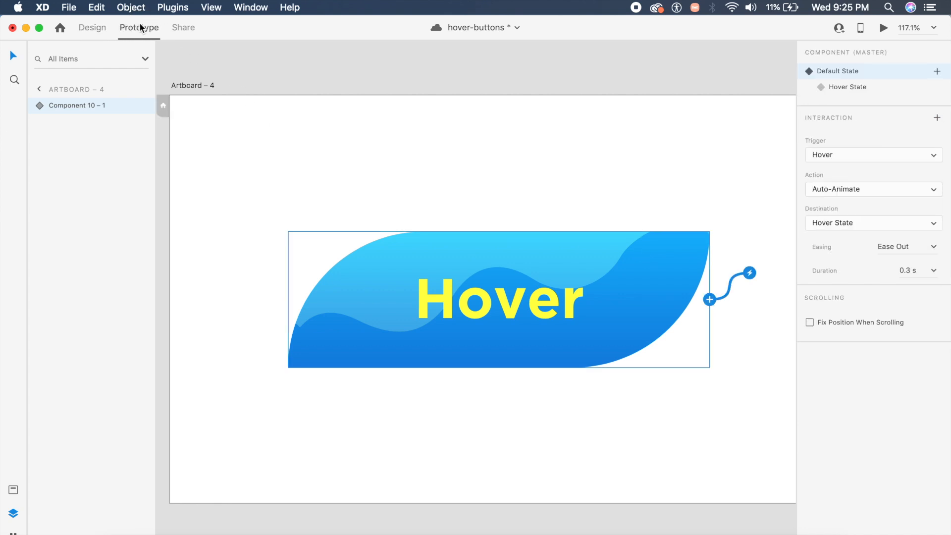
{"action": "left_click", "coordinate": [937, 247]}
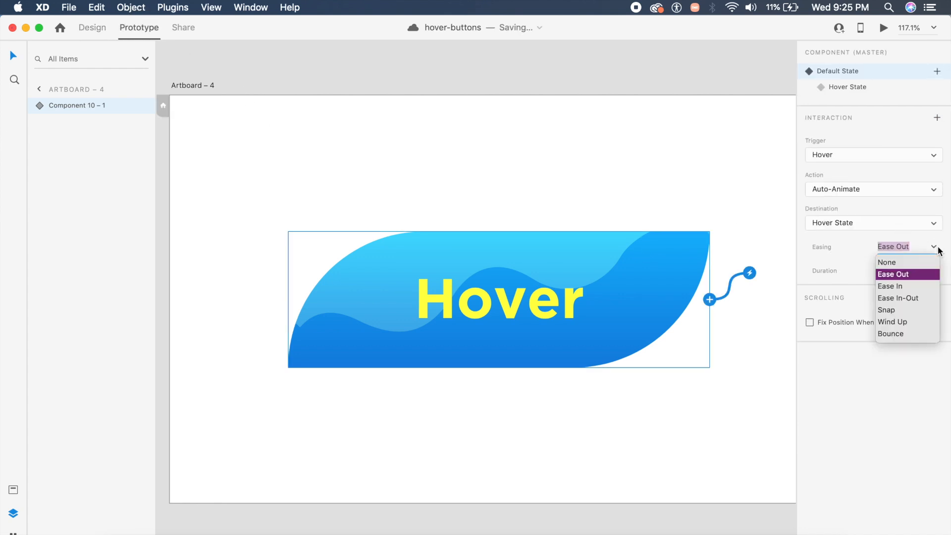
{"action": "left_click", "coordinate": [900, 299]}
{"action": "left_click", "coordinate": [919, 272]}
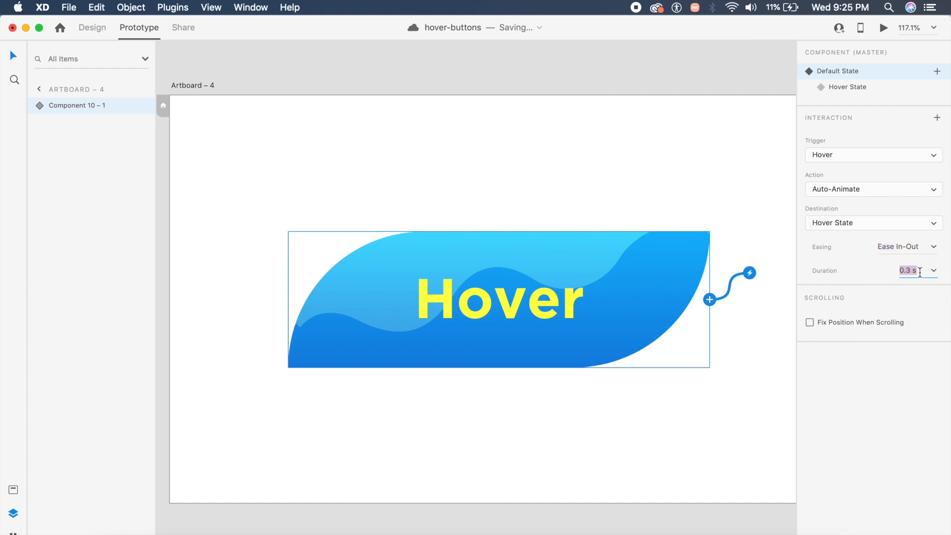
{"action": "type", "text": "0.6"}
{"action": "key", "text": "Return"}
{"action": "left_click", "coordinate": [826, 155]}
{"action": "left_click", "coordinate": [825, 154]}
Preview the blue button's hover animation in the centre of the workspace and return to the artboard.
{"action": "left_click", "coordinate": [882, 29]}
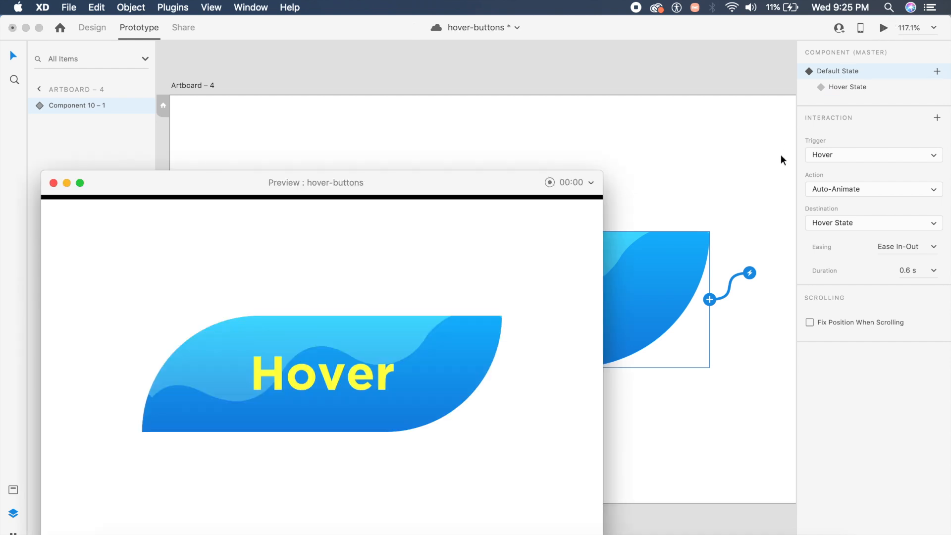
{"action": "left_click_drag", "start_coordinate": [438, 194], "coordinate": [580, 92]}
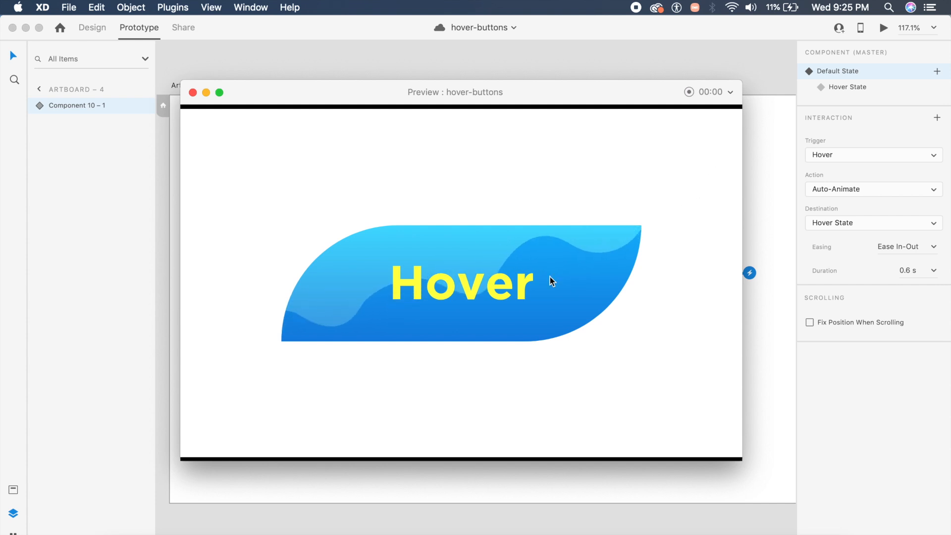
{"action": "left_click", "coordinate": [161, 138]}
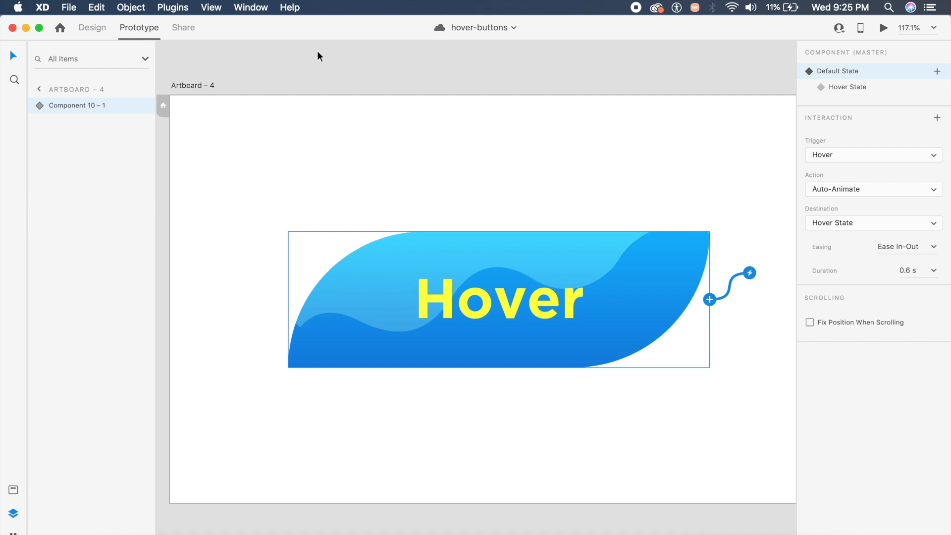